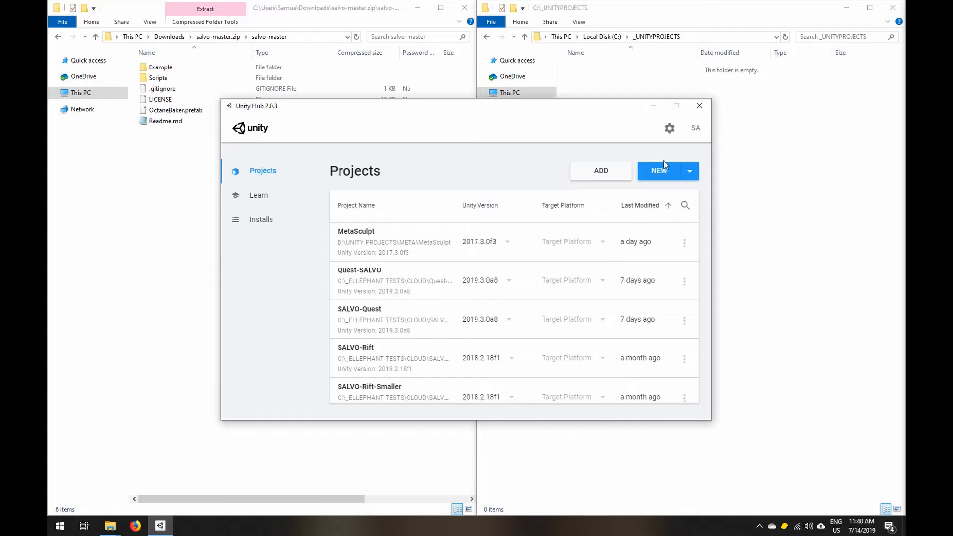
Create a 3D project named SalvoBakerTest with Unity 2018.2.18f1 in C:\_UNITYPROJECTS and maximize the editor window
left_click(691, 174)
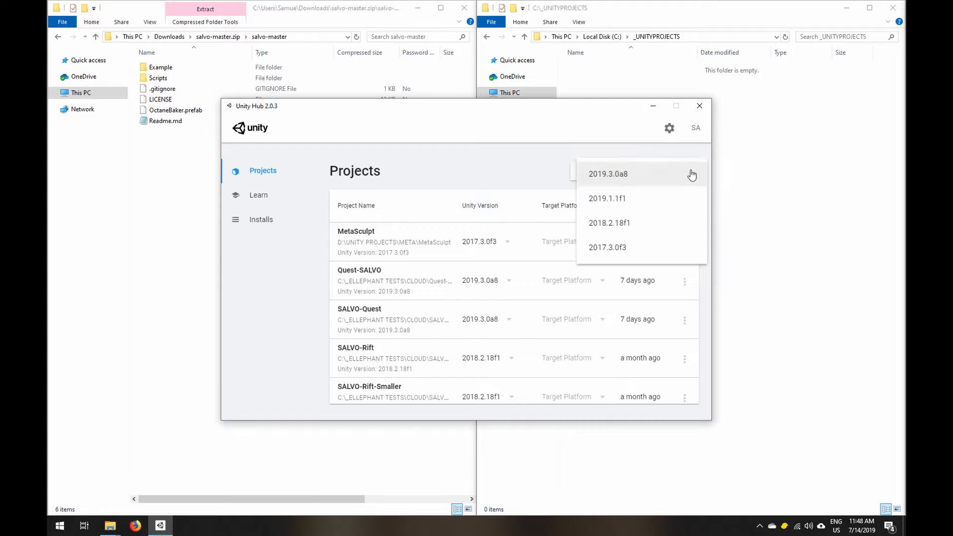
left_click(639, 223)
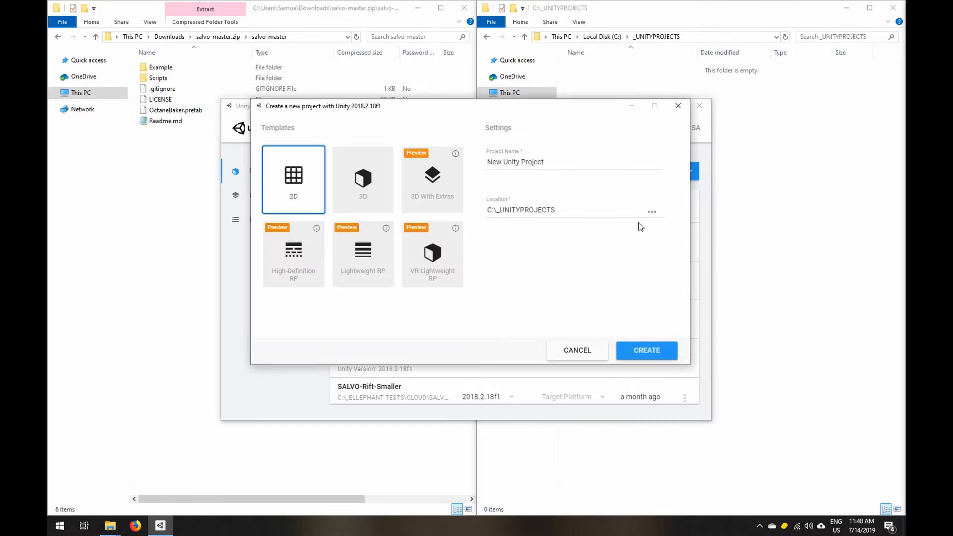
left_click(453, 164)
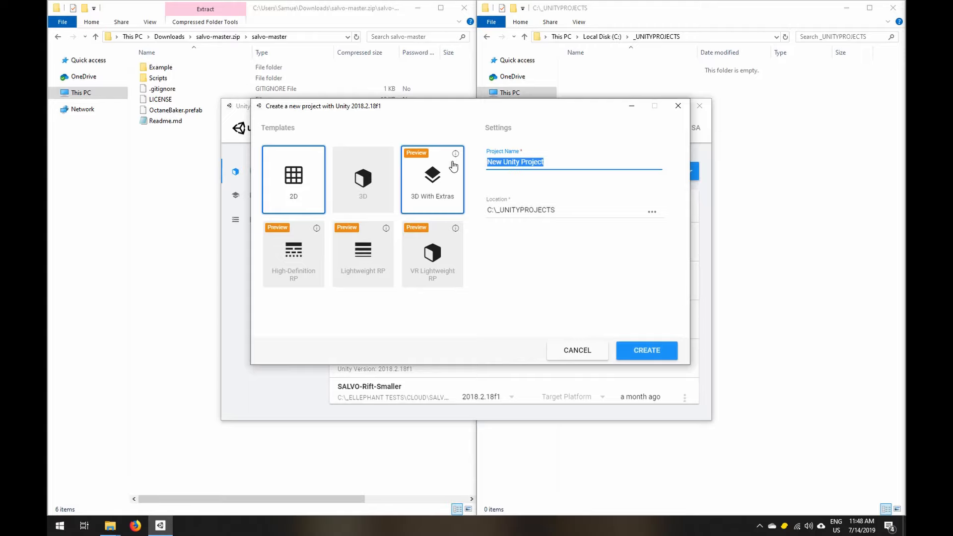
type("Sal")
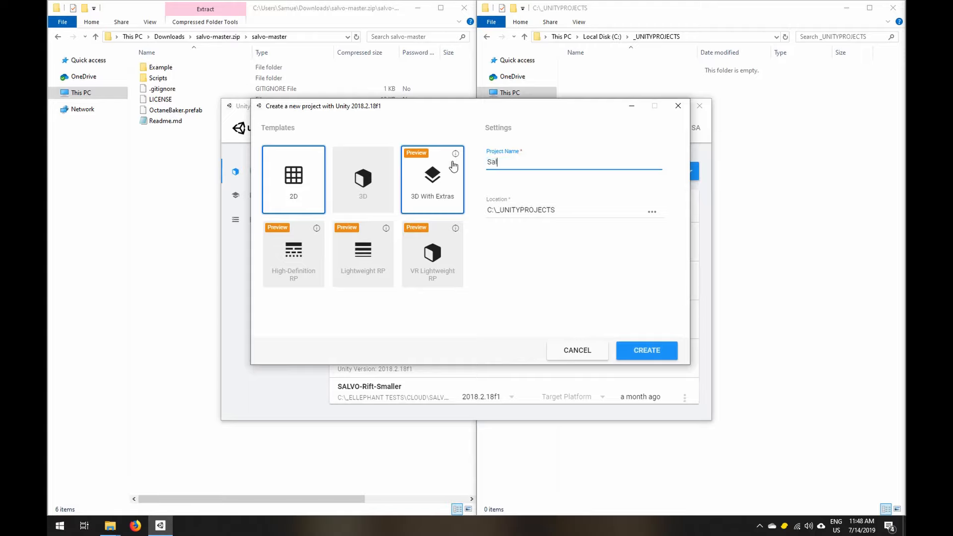
type("voBakerTest")
left_click(385, 196)
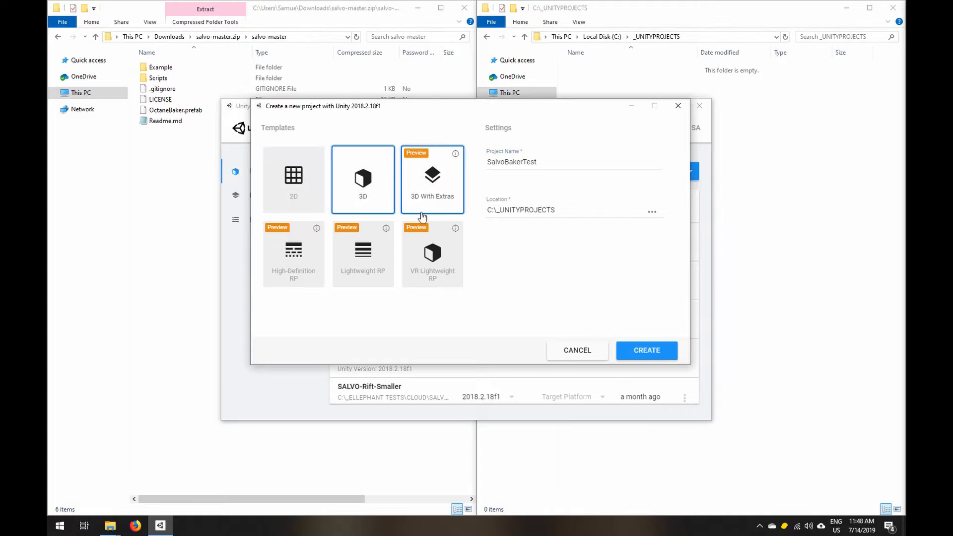
left_click(644, 354)
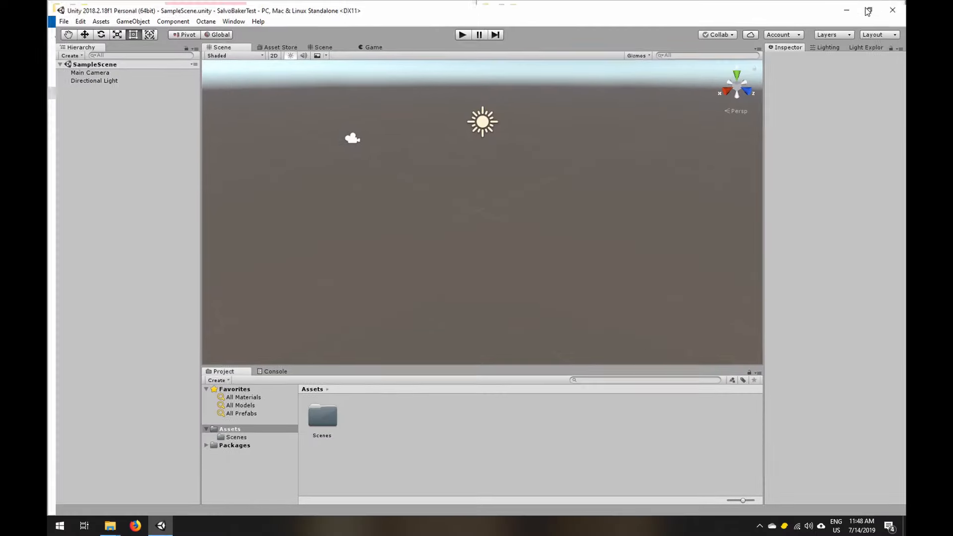
left_click(868, 11)
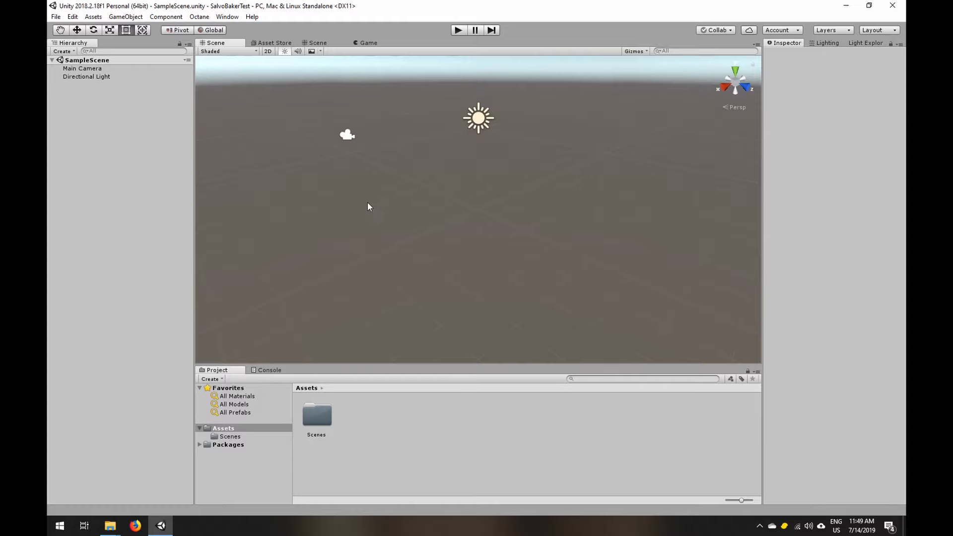
Find the OctaneRender for Unity package among the owned assets in the Asset Store
left_click(277, 43)
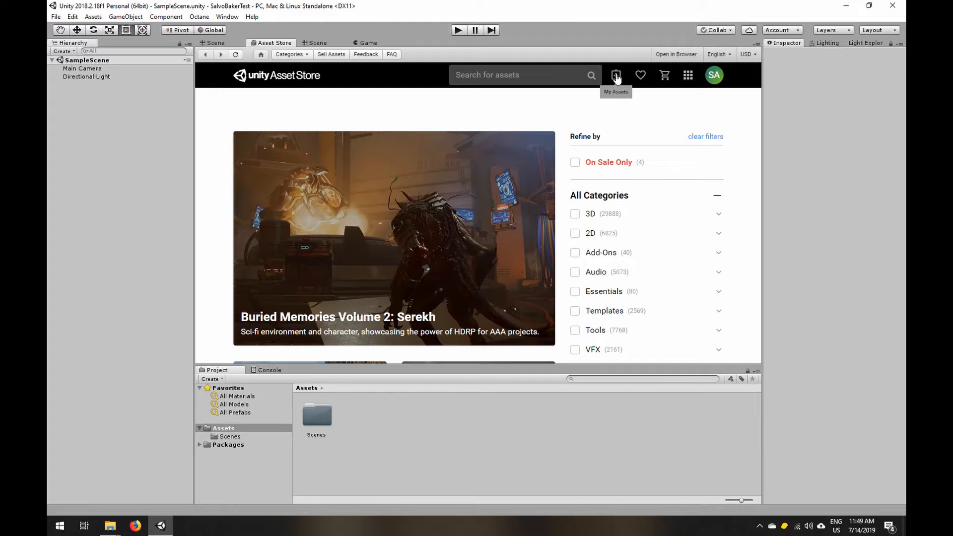
left_click(616, 75)
scroll(321, 209, "down", 3)
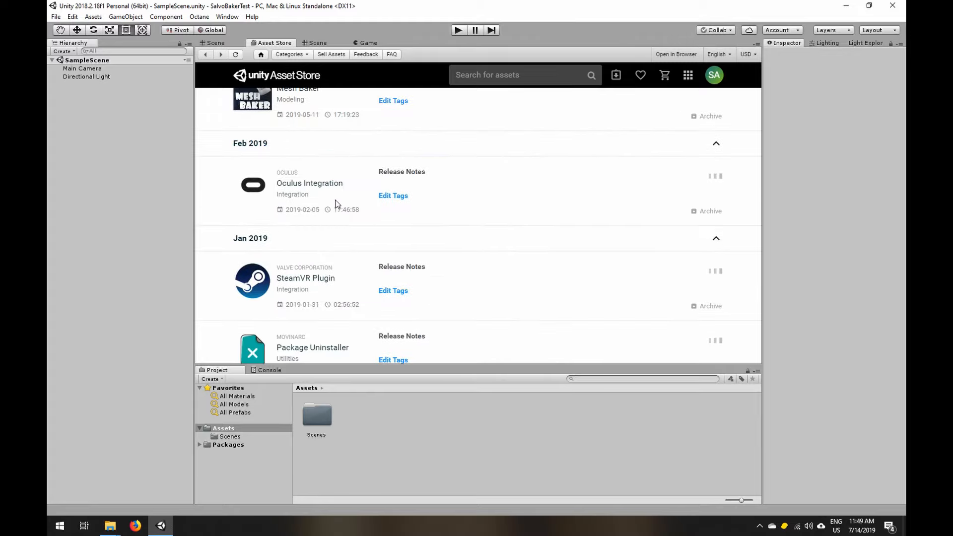
scroll(346, 199, "down", 9)
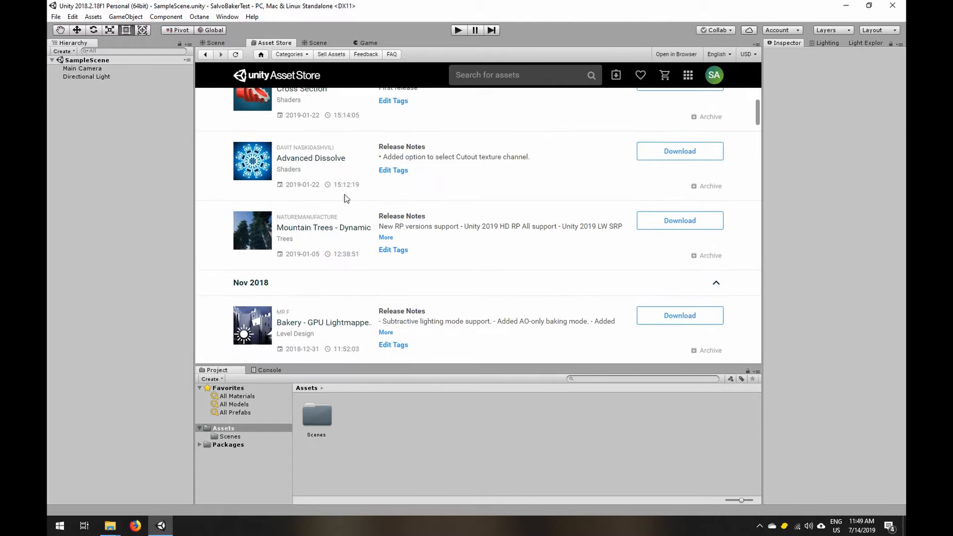
scroll(346, 198, "down", 10)
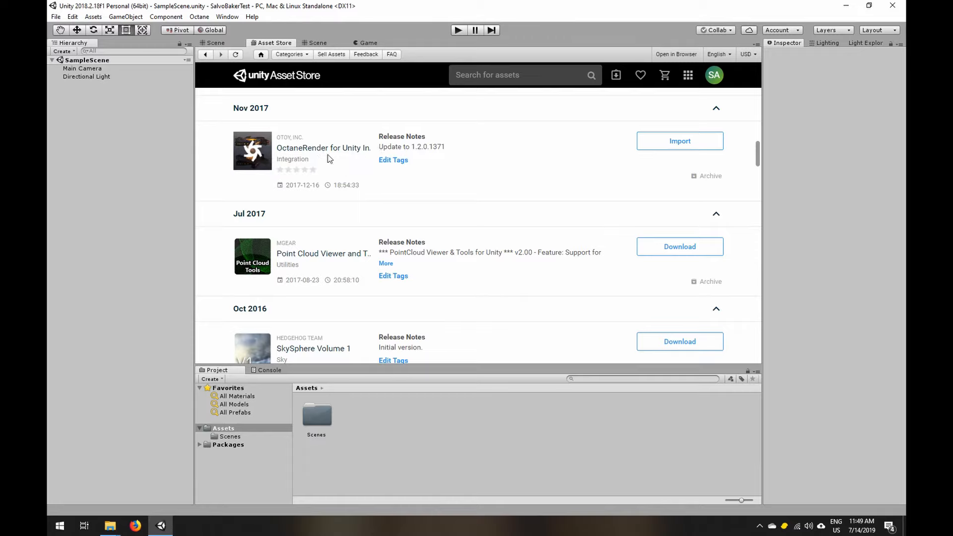
left_click(658, 144)
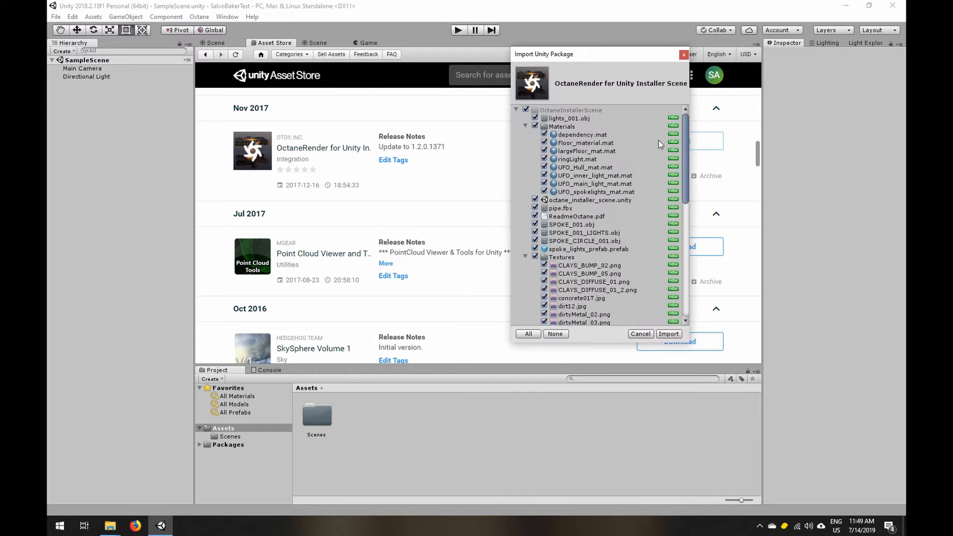
left_click(517, 110)
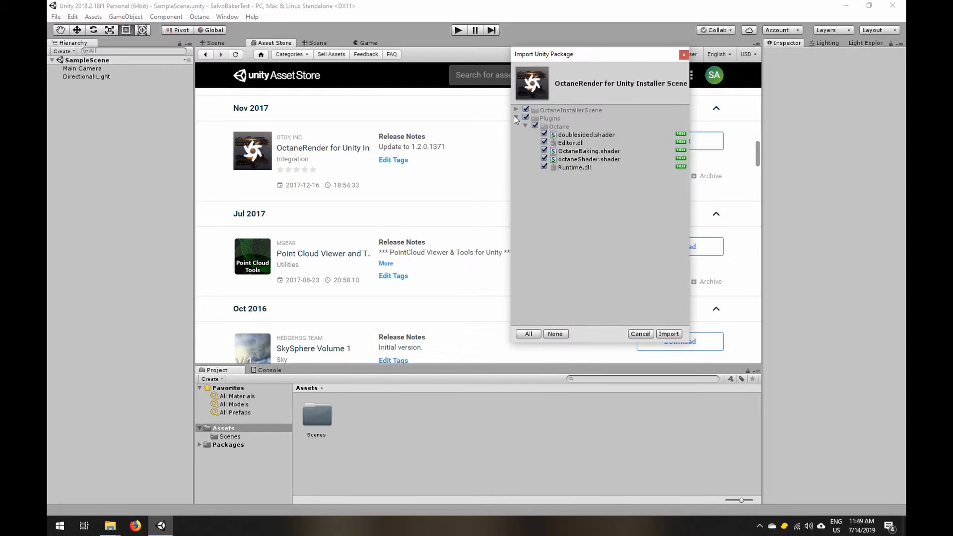
left_click(516, 117)
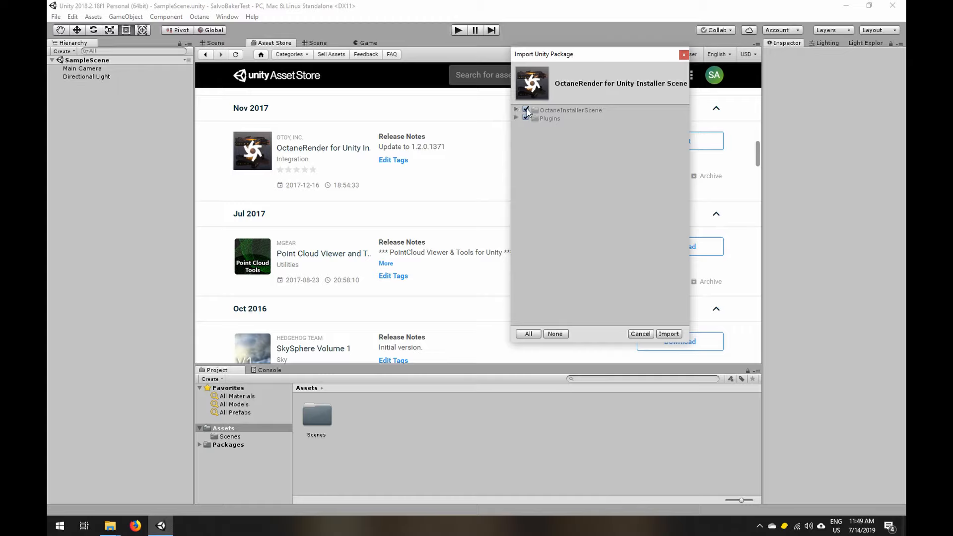
left_click(526, 109)
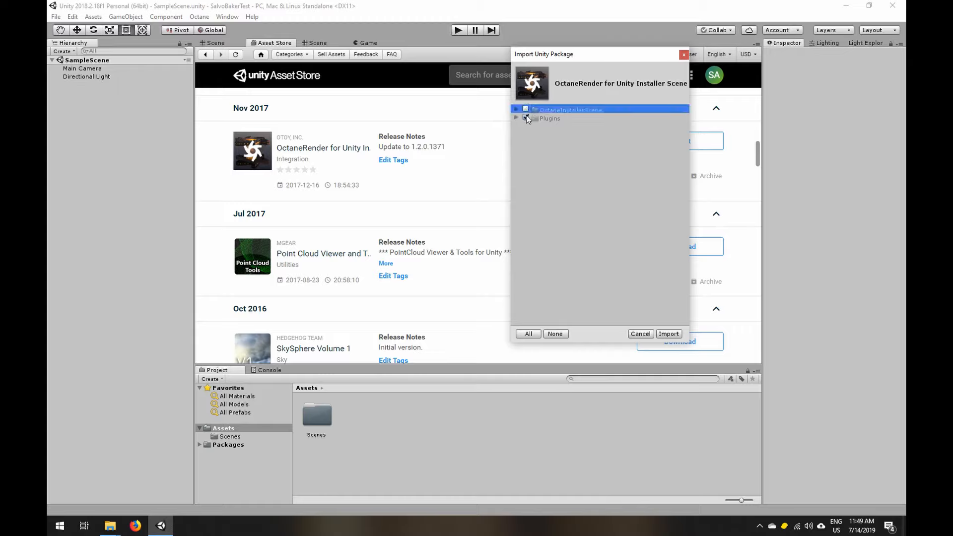
left_click(647, 335)
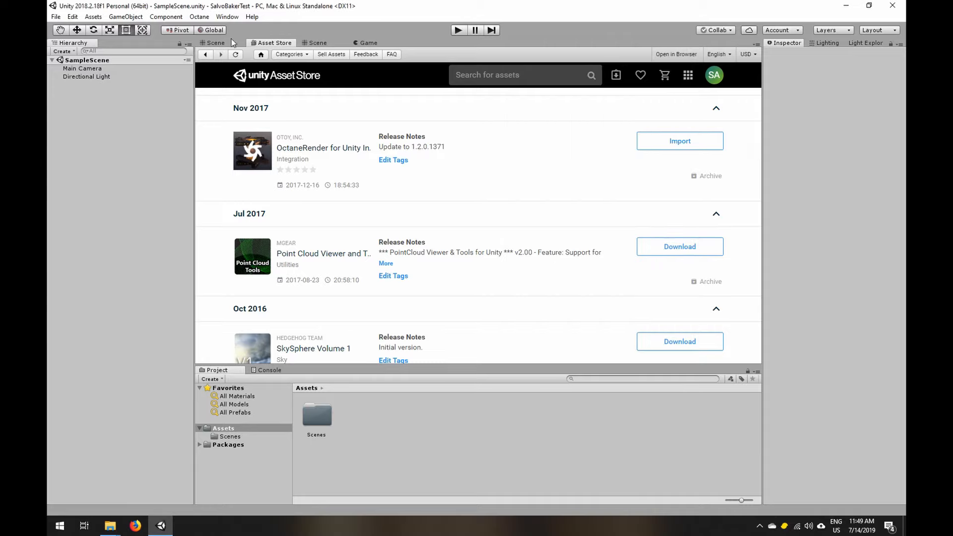
Install Octane in the project and return to the Scene view
left_click(199, 17)
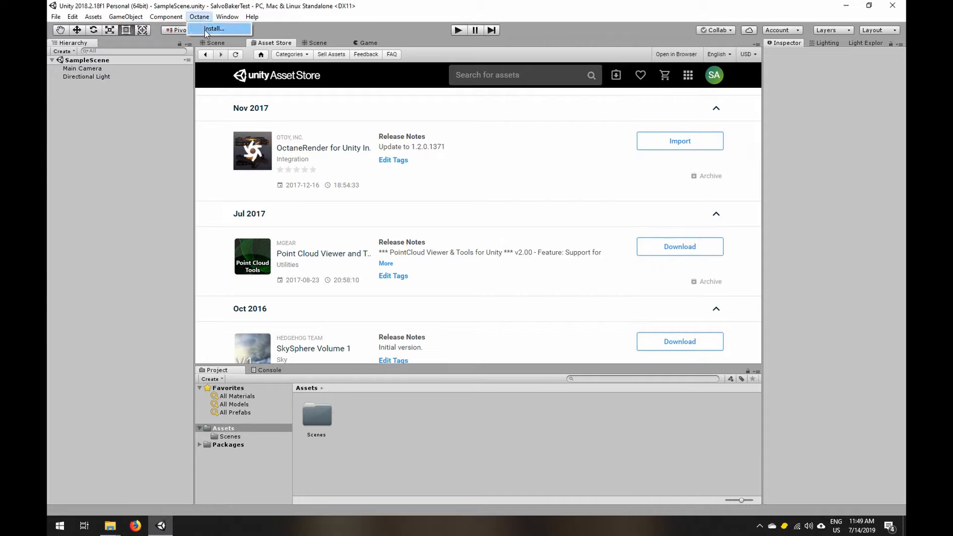
left_click(206, 30)
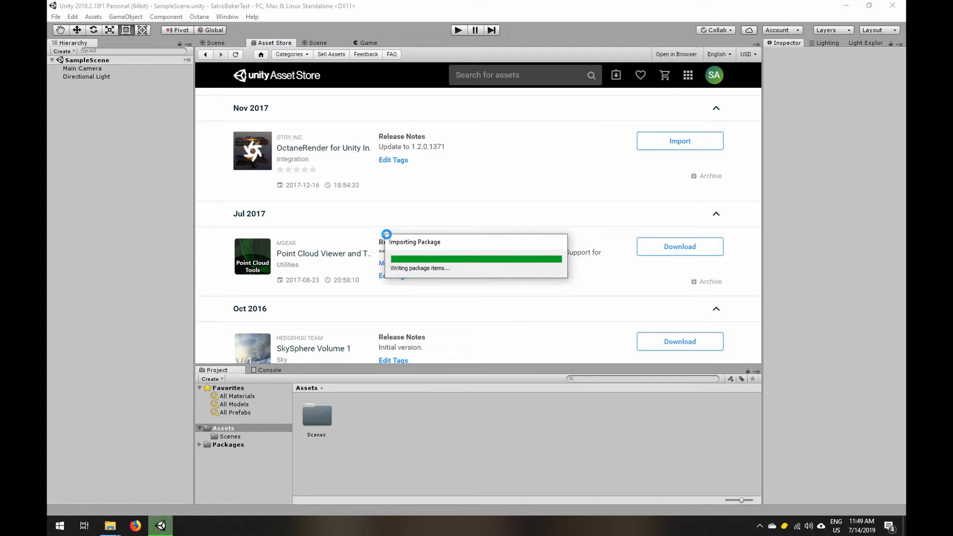
left_click(457, 301)
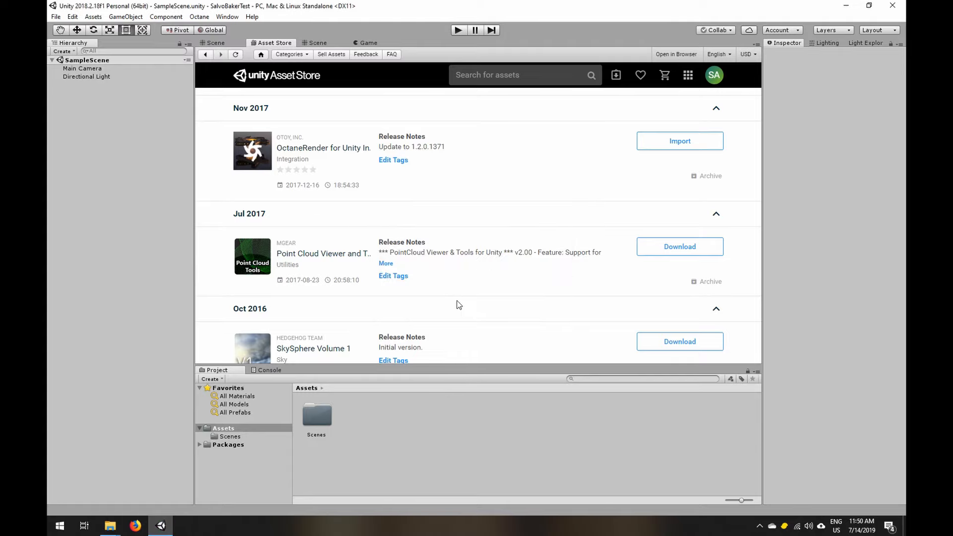
left_click(218, 46)
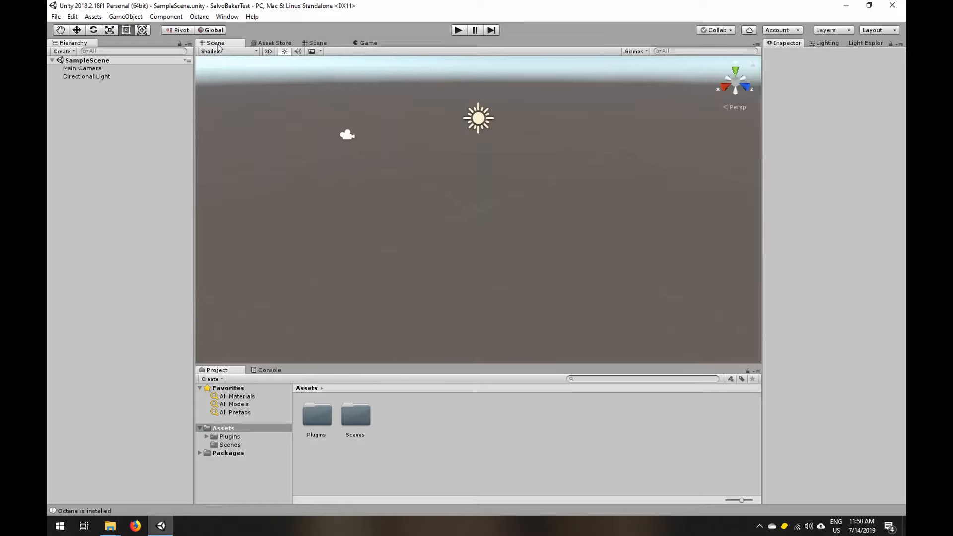
Check the Octane version and tier information in the PBR Settings, and close the window
left_click(199, 17)
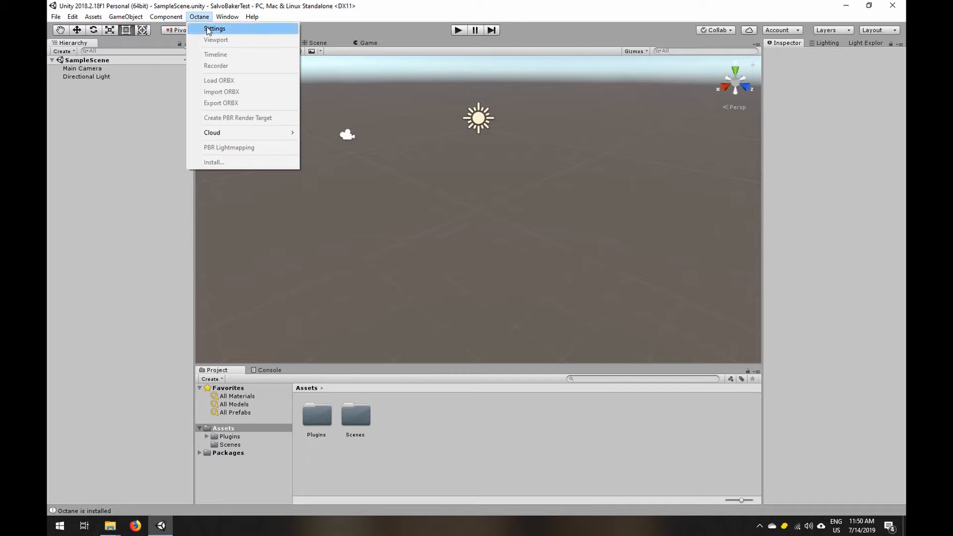
left_click(208, 29)
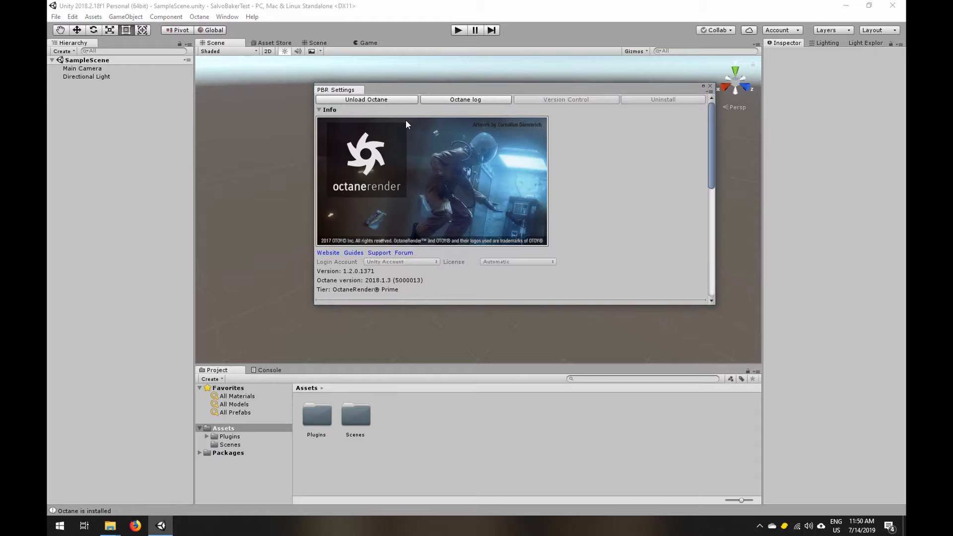
left_click(709, 87)
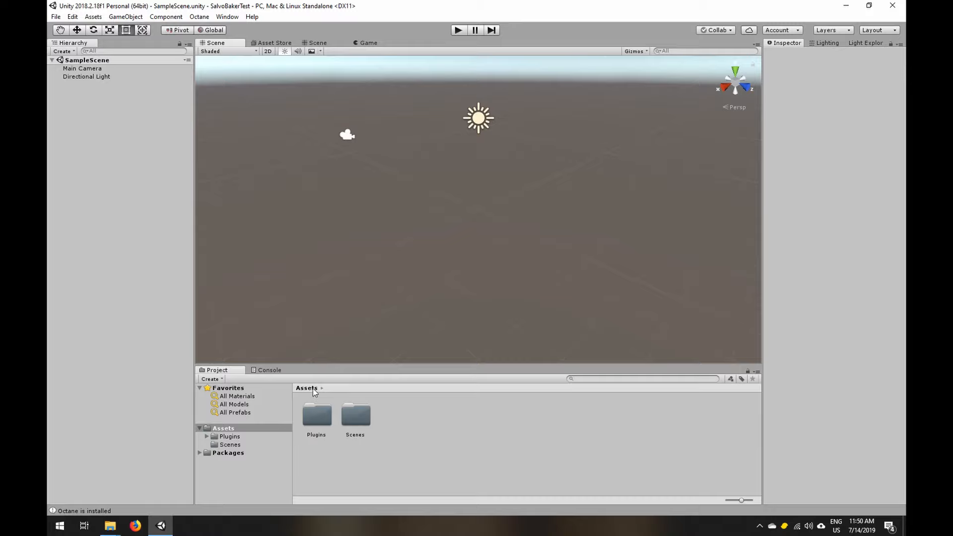
Open the project's Assets folder in File Explorer and move its window to make room for a second one
right_click(433, 417)
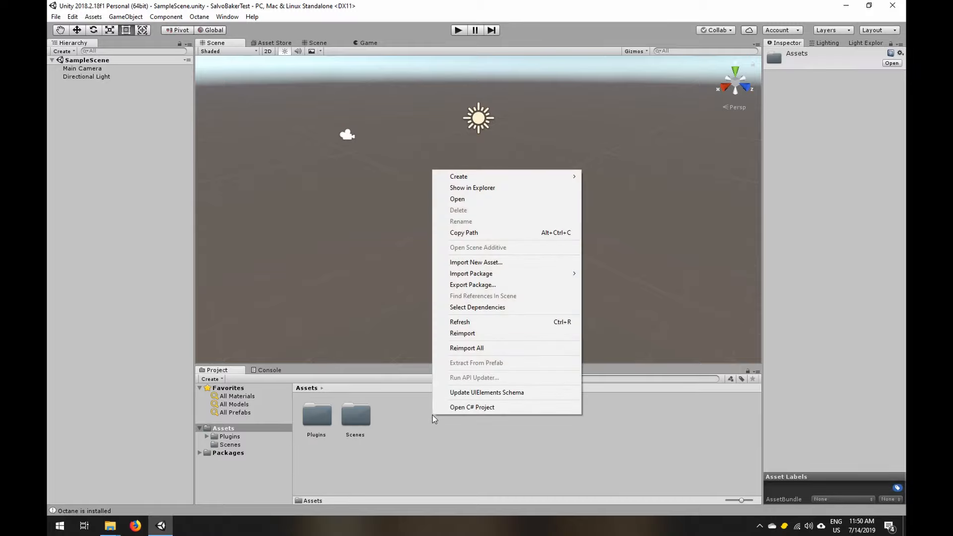
left_click(469, 188)
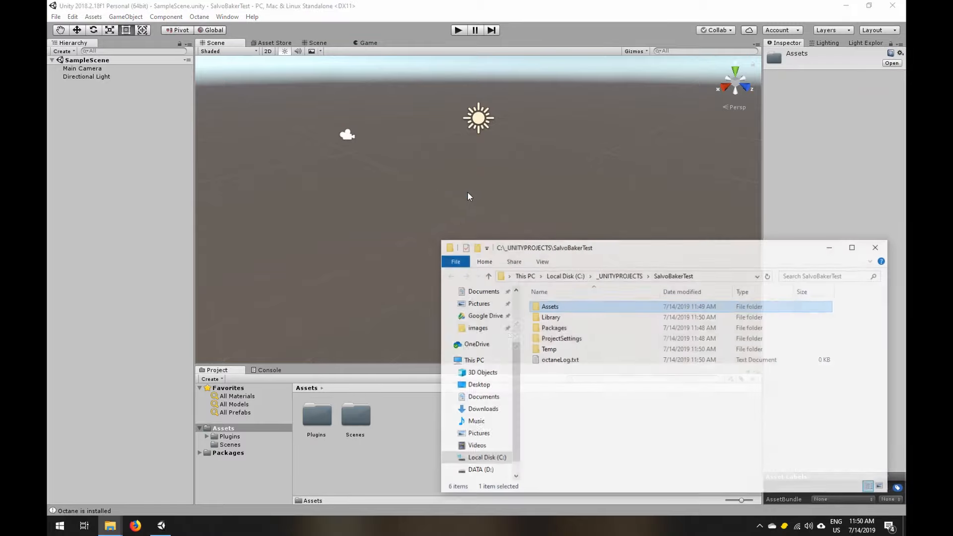
double_click(548, 305)
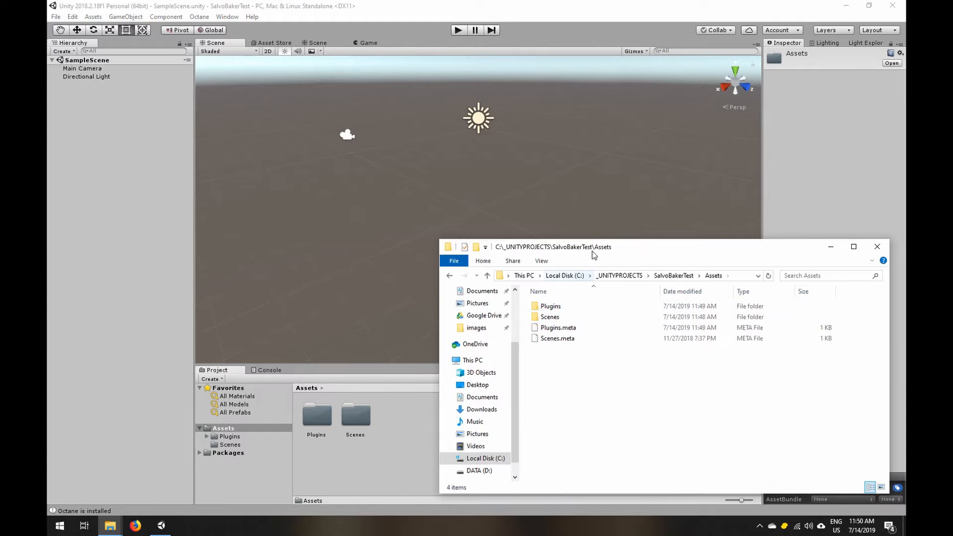
left_click_drag(608, 250, 276, 189)
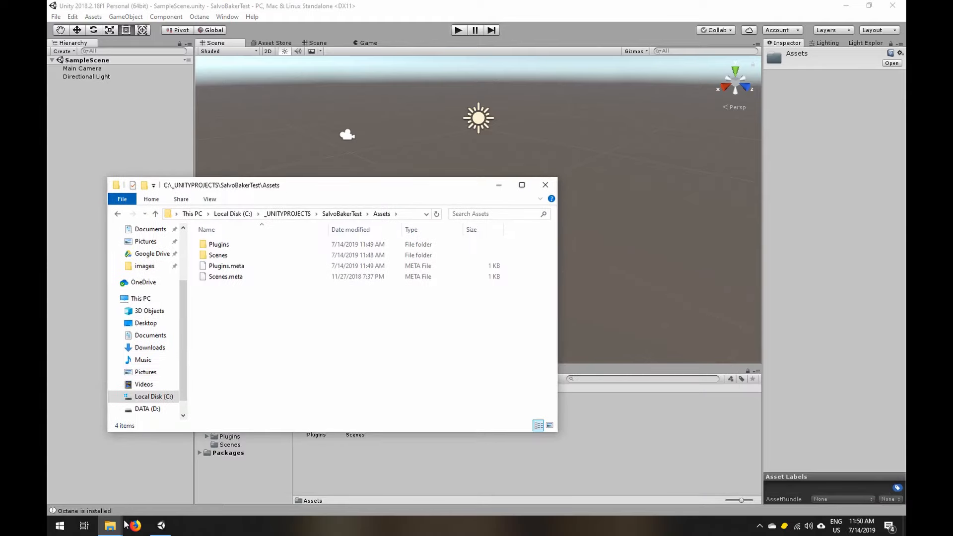
Copy all files and folders from salvo-master in salvo.zip's download window into the project's Assets folder
left_click(110, 527)
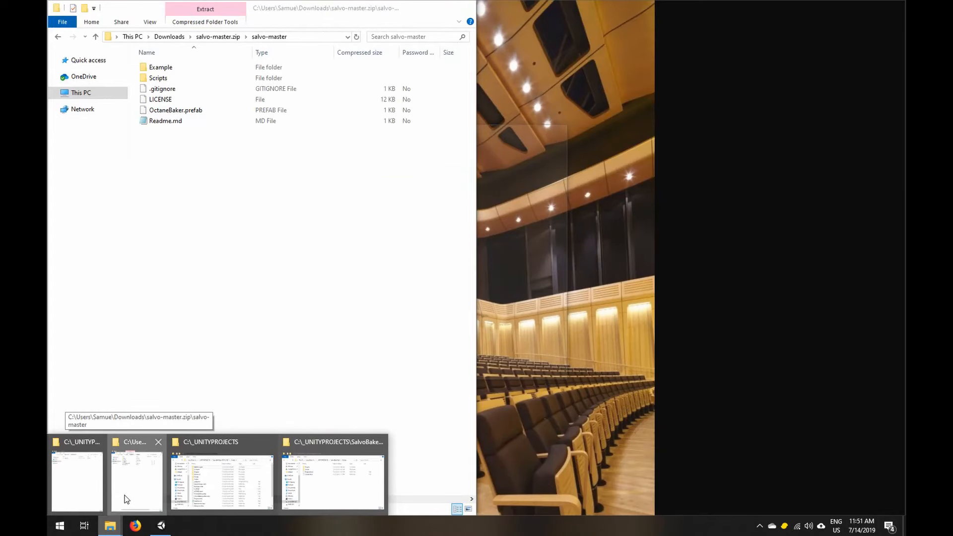
left_click(114, 498)
left_click_drag(323, 12, 735, 142)
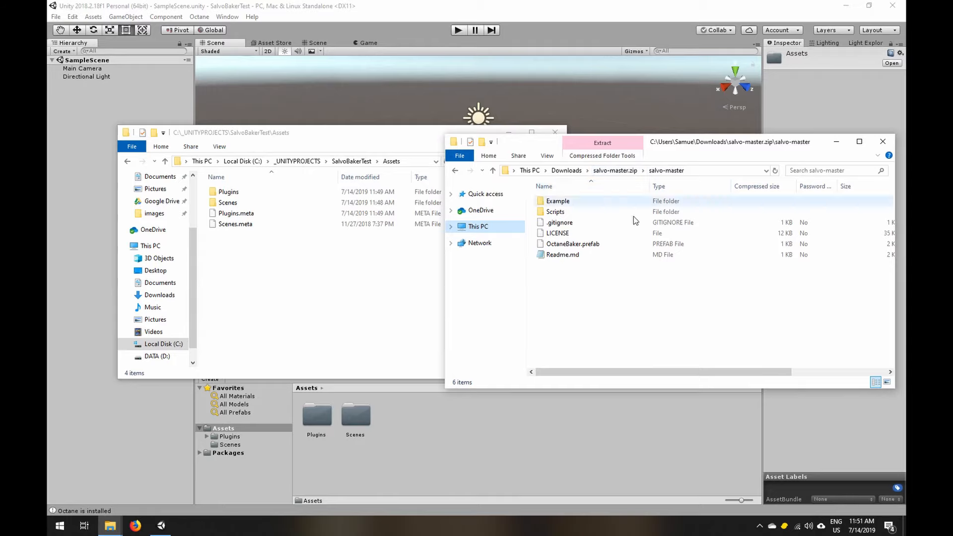
left_click_drag(608, 325, 323, 268)
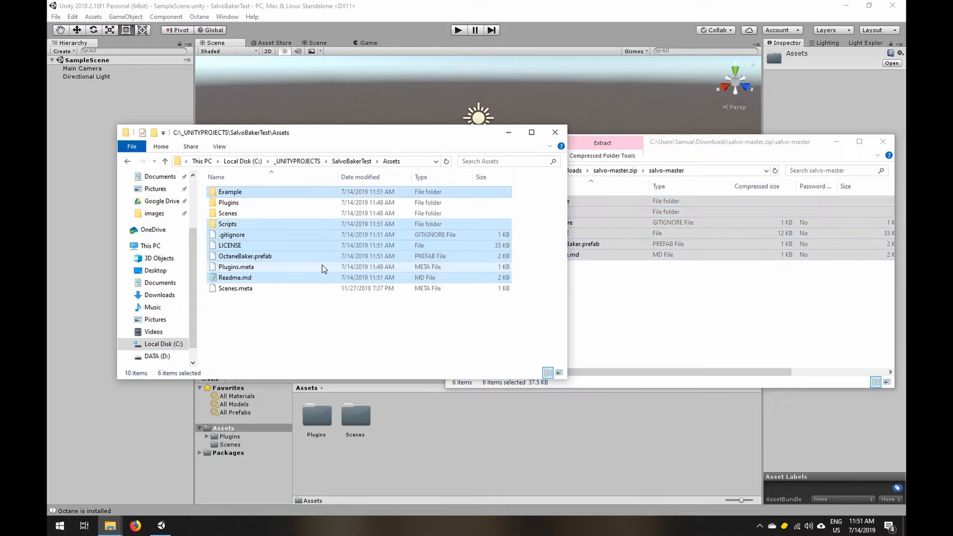
Refresh the project assets in Unity and add the OctaneBaker prefab to the SampleScene hierarchy
left_click(403, 416)
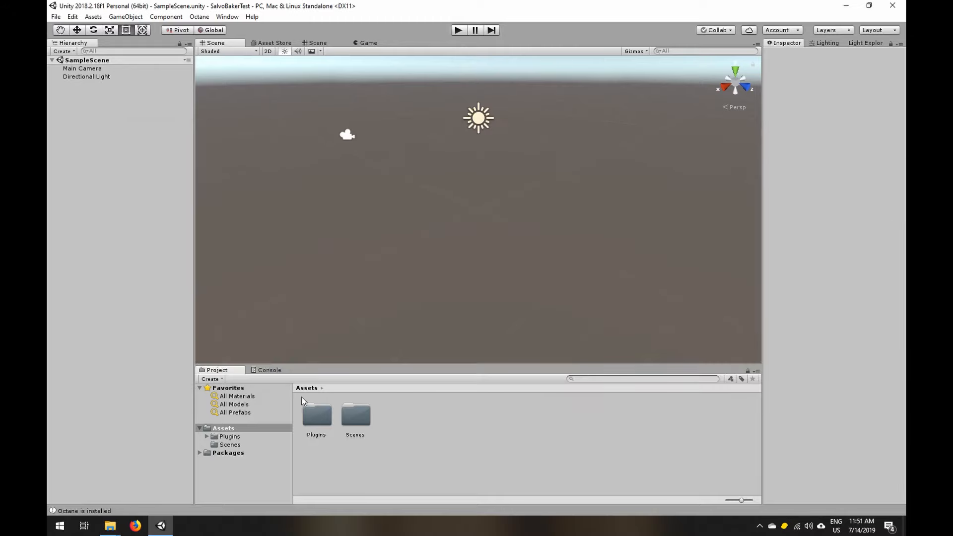
right_click(443, 433)
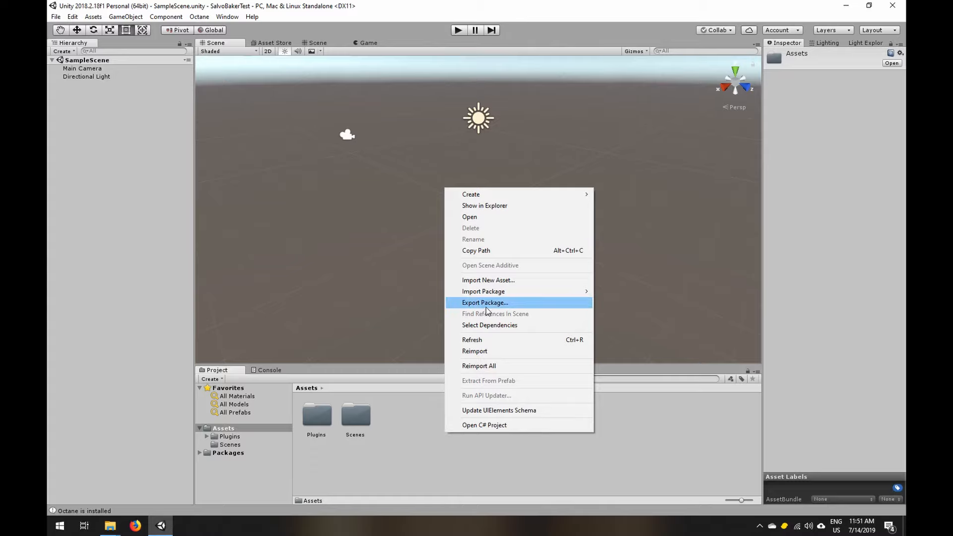
left_click(482, 340)
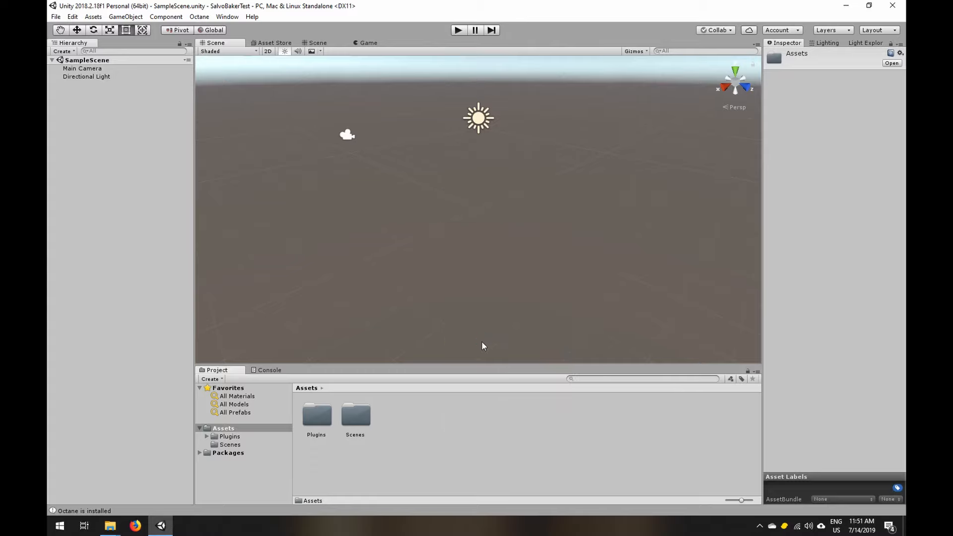
left_click(512, 419)
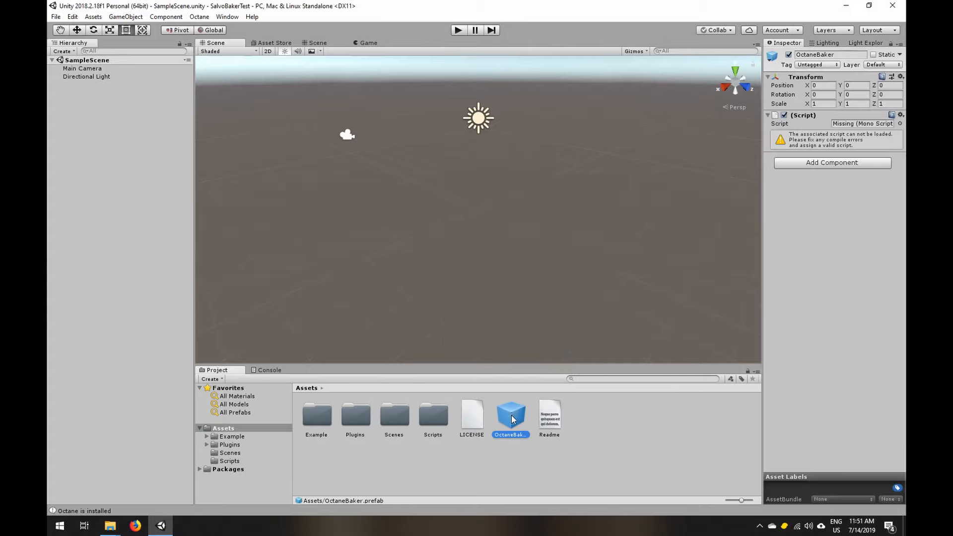
left_click_drag(514, 419, 133, 148)
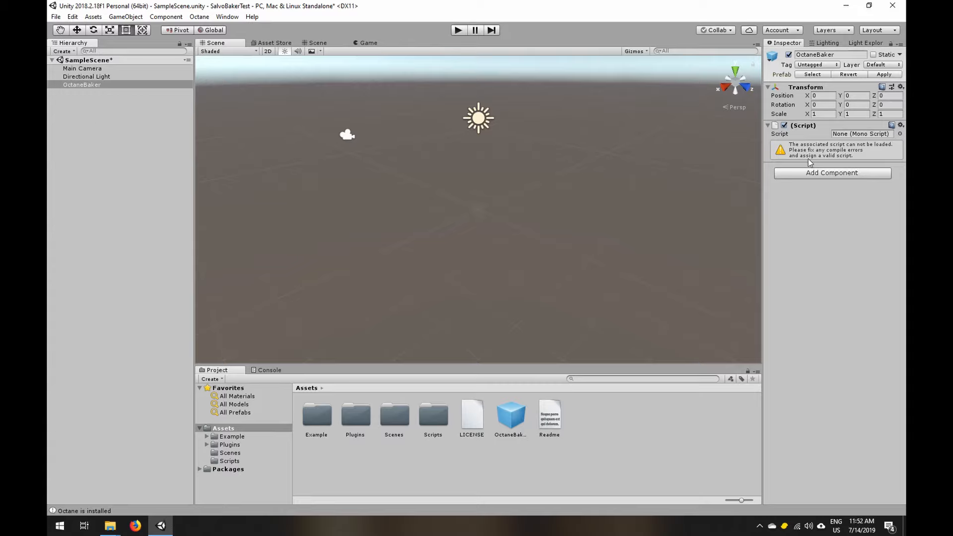
Assign the OctaneBaker script from the Scripts folder to the missing script component of the OctaneBaker object
double_click(433, 415)
left_click(354, 419)
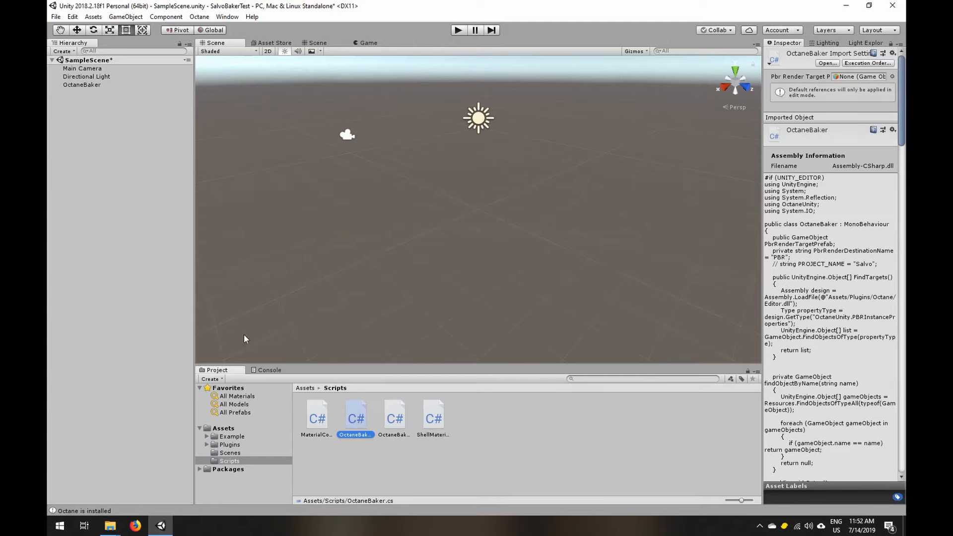
left_click(83, 85)
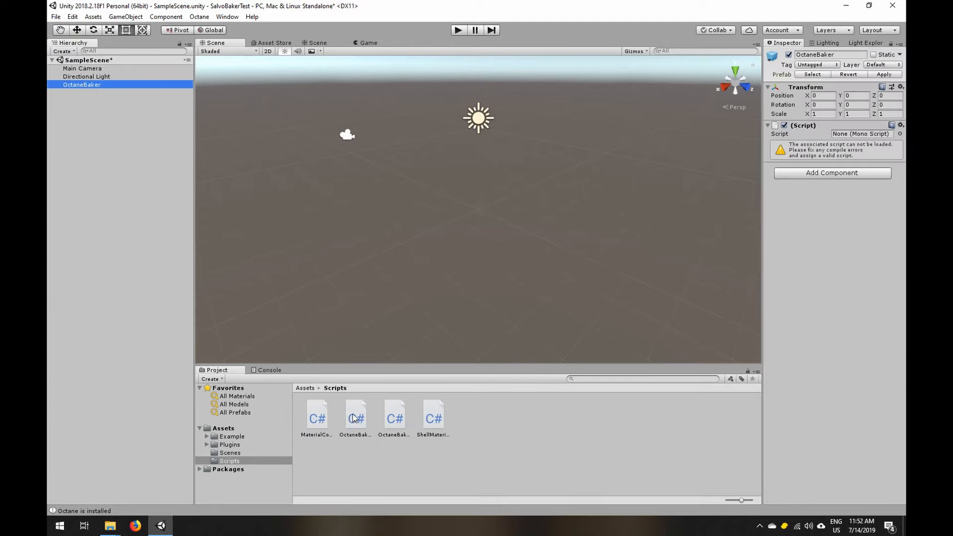
left_click_drag(356, 419, 871, 135)
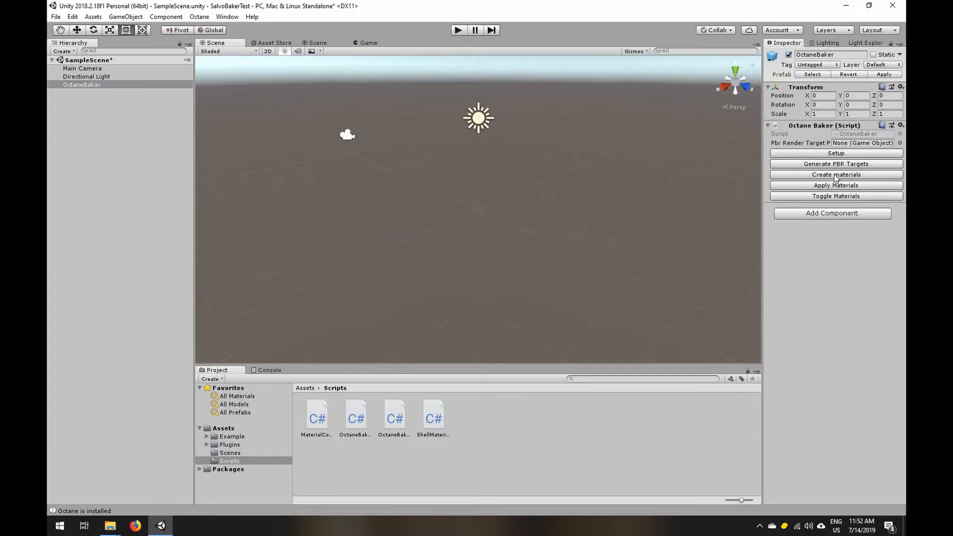
Run Setup on the Octane Baker component and refresh the project's Assets folder
left_click(792, 141)
left_click(812, 154)
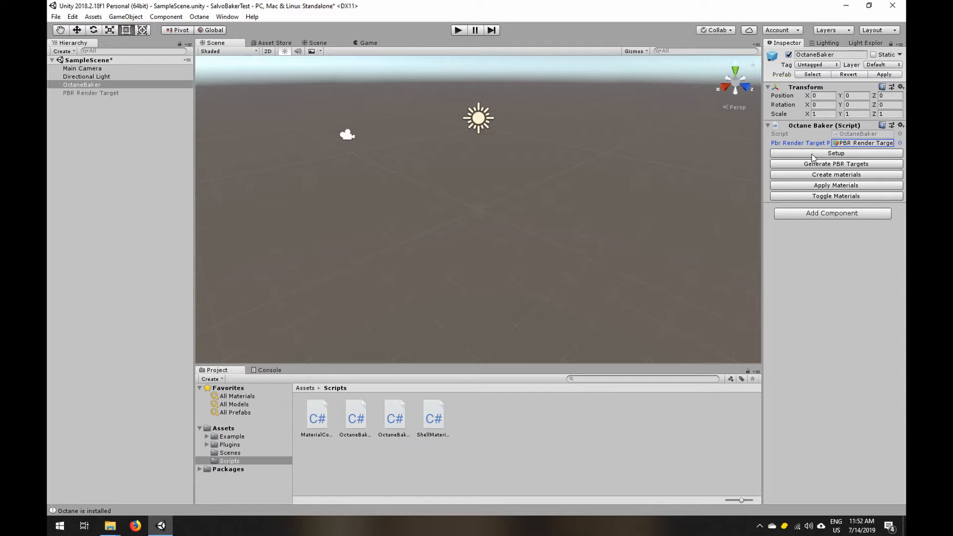
left_click(305, 388)
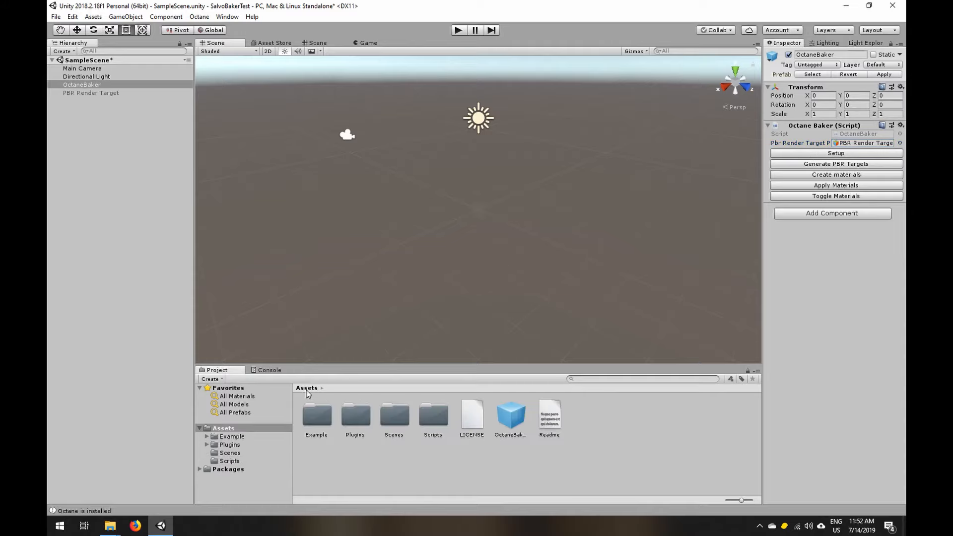
right_click(471, 471)
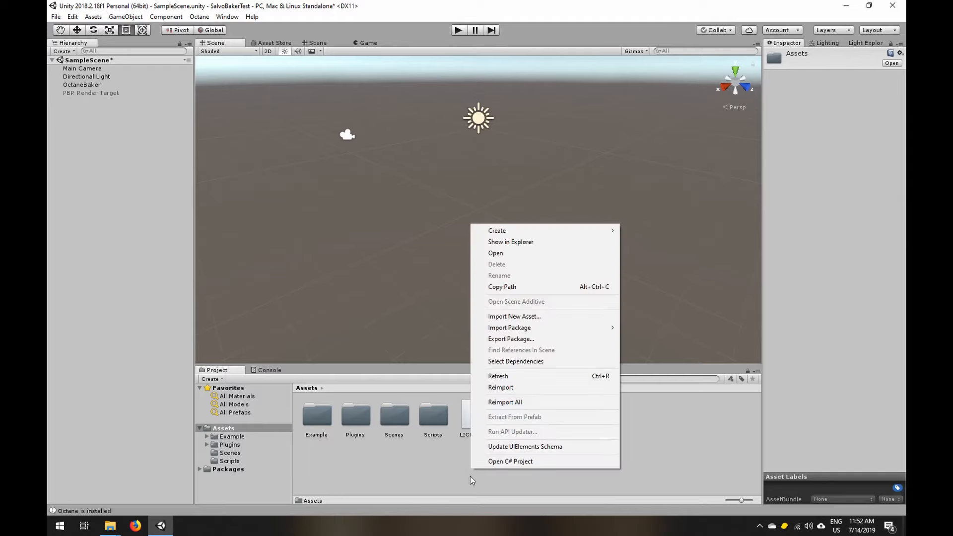
left_click(513, 377)
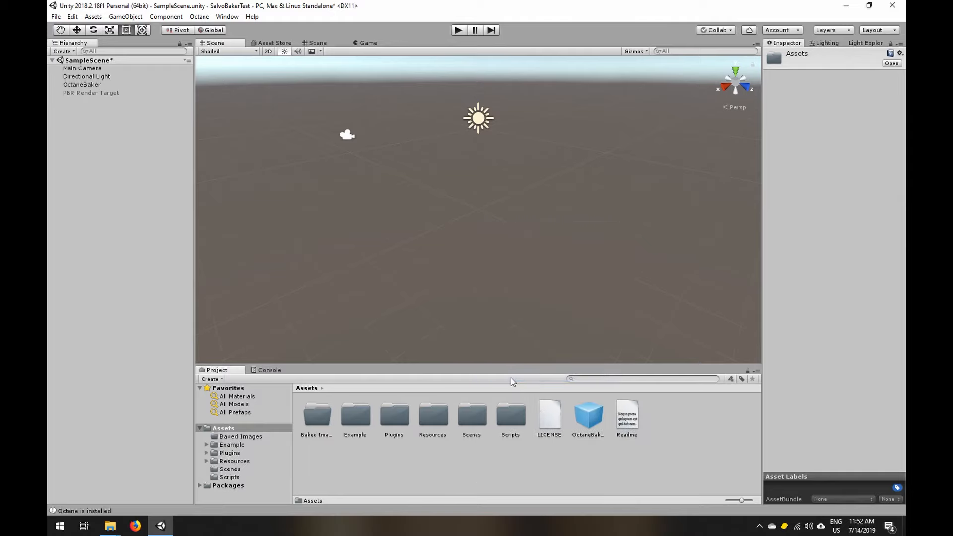
Look through the Baked Images folder and the Materials and Textures folders inside Resources, and return to the Assets folder
left_click(317, 416)
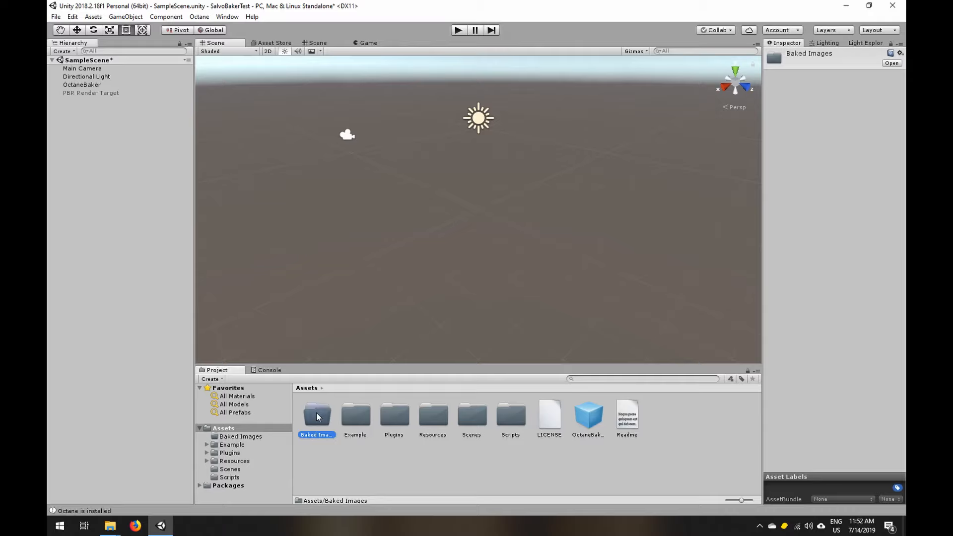
left_click(440, 419)
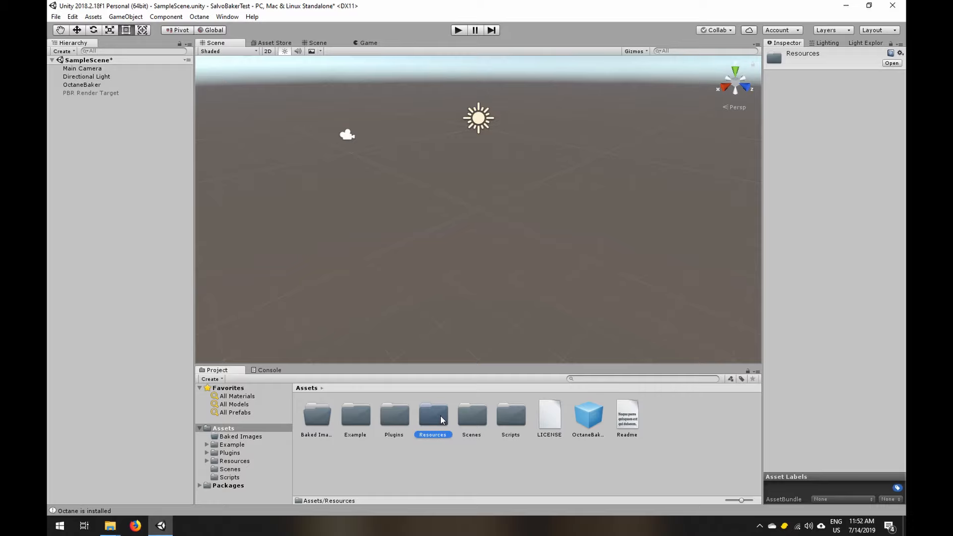
double_click(440, 419)
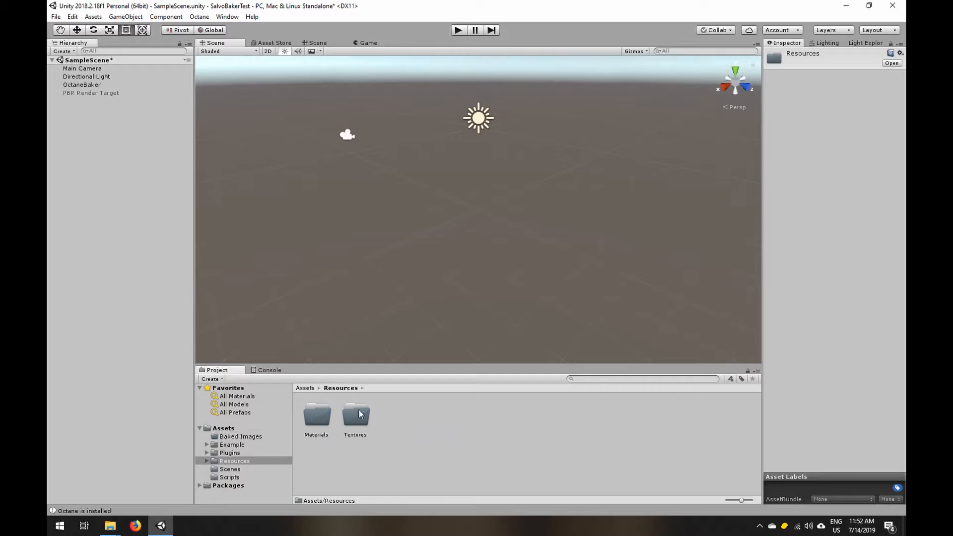
double_click(321, 426)
left_click(340, 388)
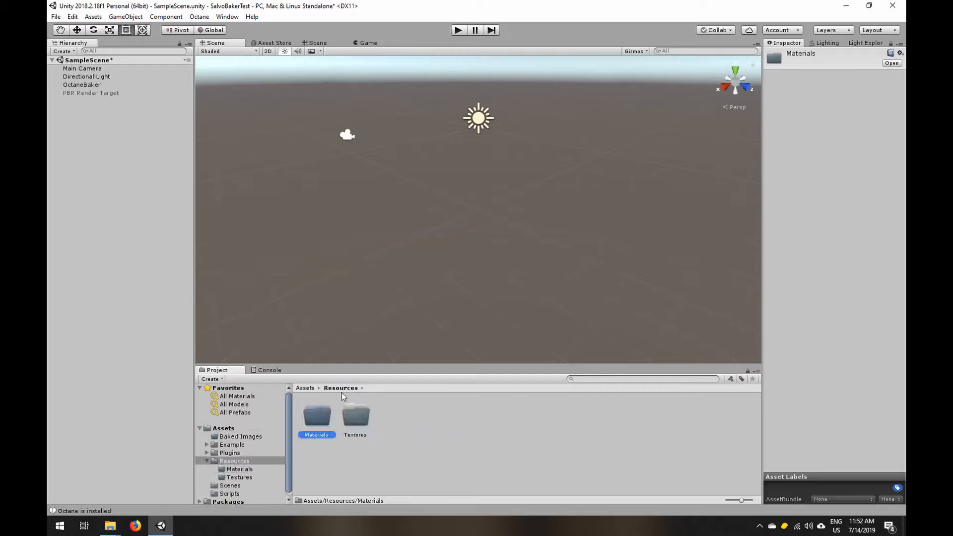
double_click(344, 424)
left_click(337, 389)
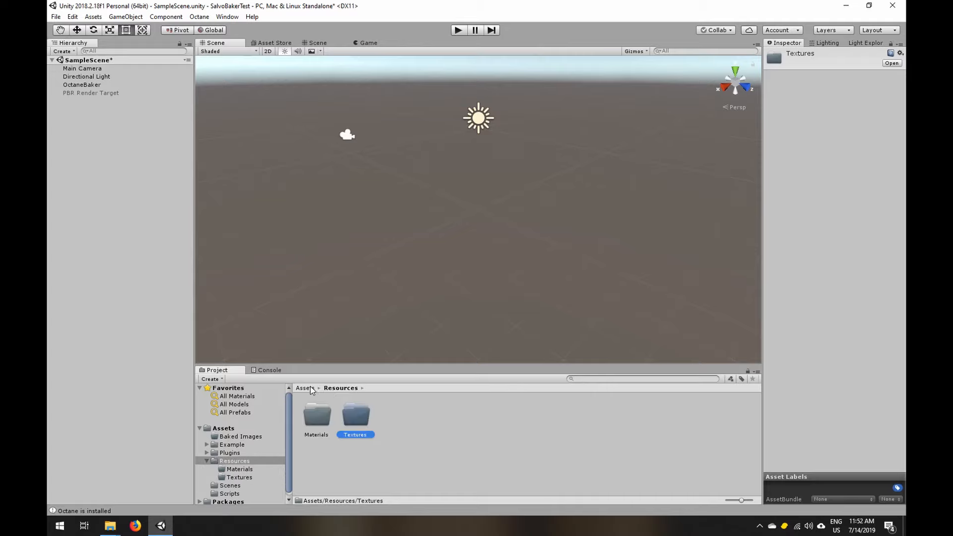
left_click(305, 388)
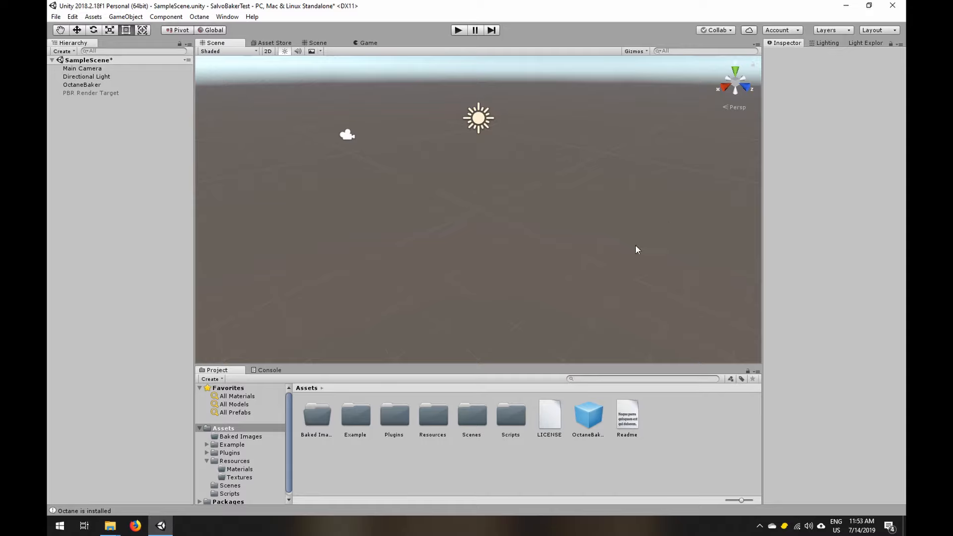
Widen the Lighting settings and turn off Baked Global Illumination and Auto Generate for the scene
left_click(827, 43)
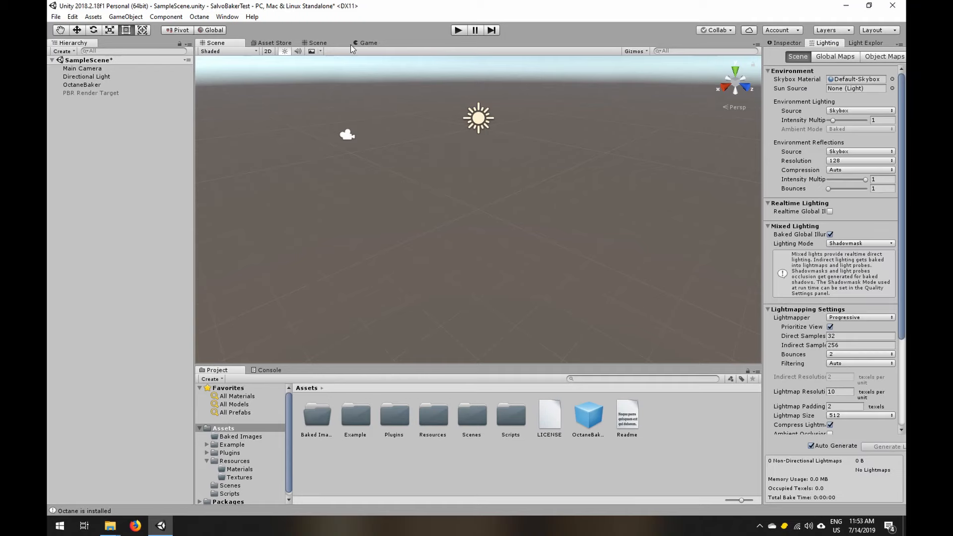
left_click(227, 17)
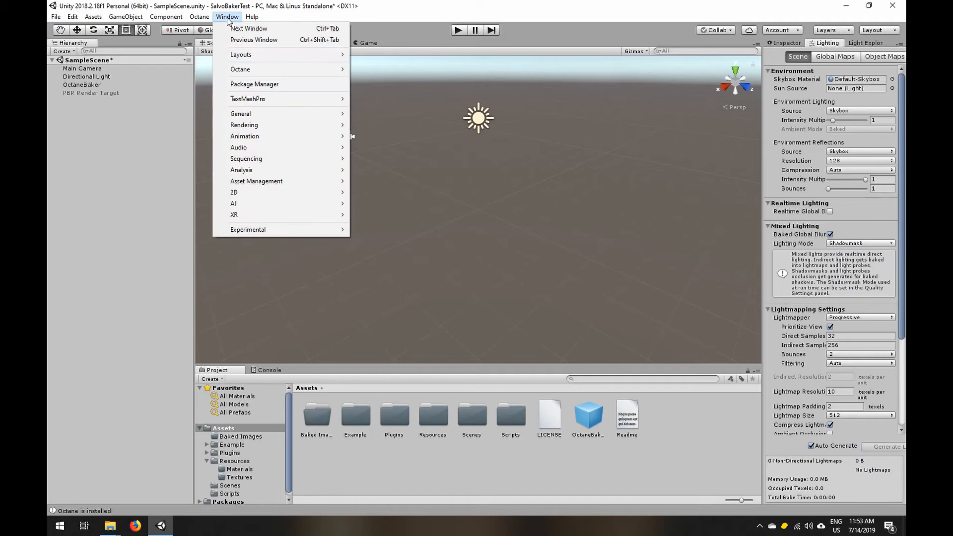
mouse_move(276, 129)
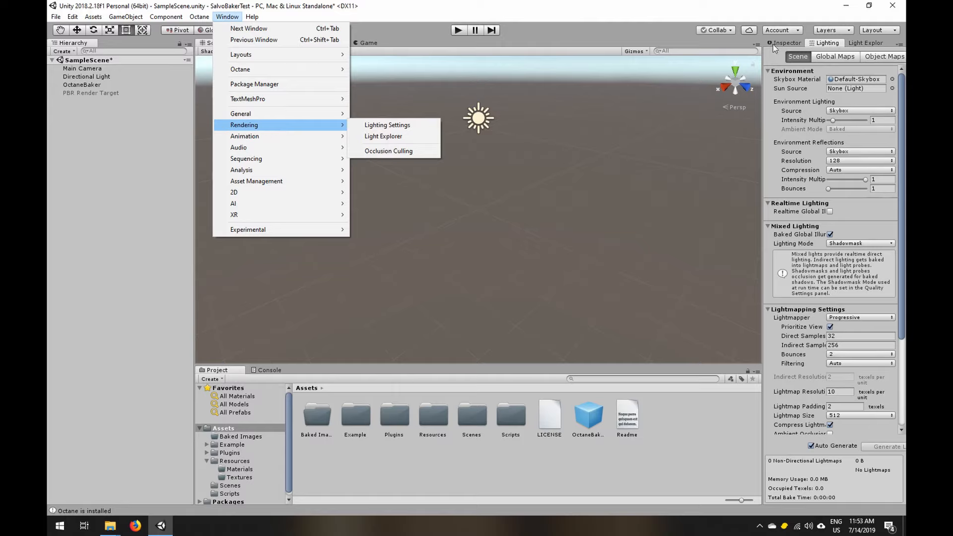
left_click(816, 45)
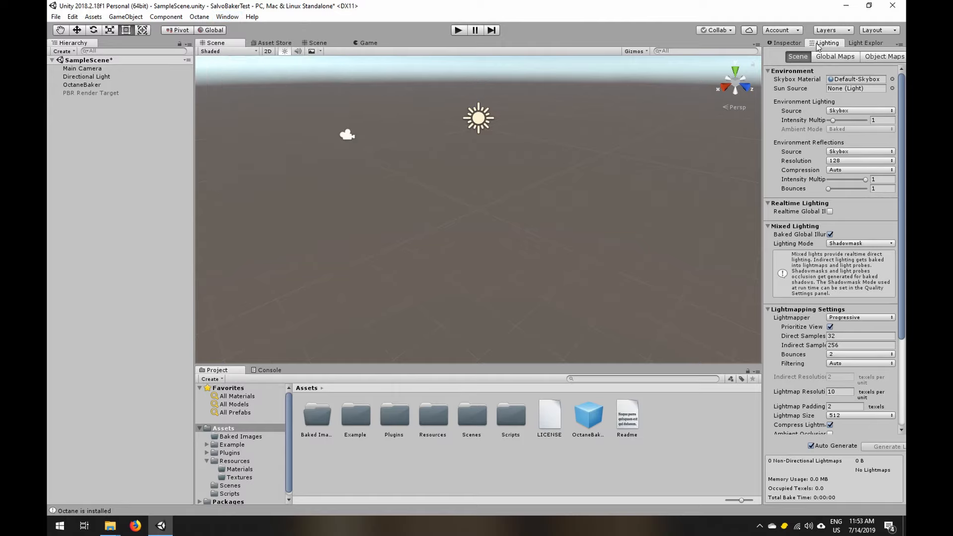
left_click_drag(762, 85, 748, 89)
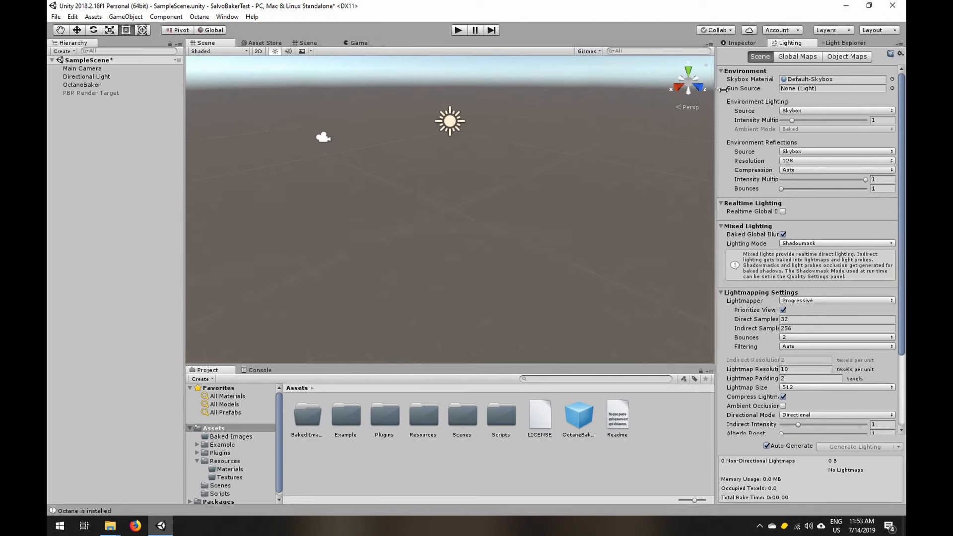
left_click(784, 235)
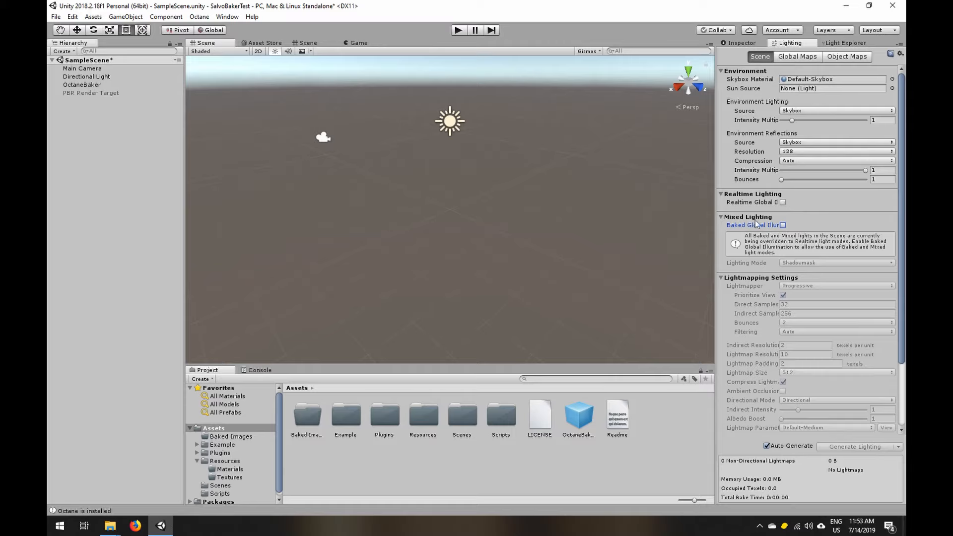
left_click(767, 446)
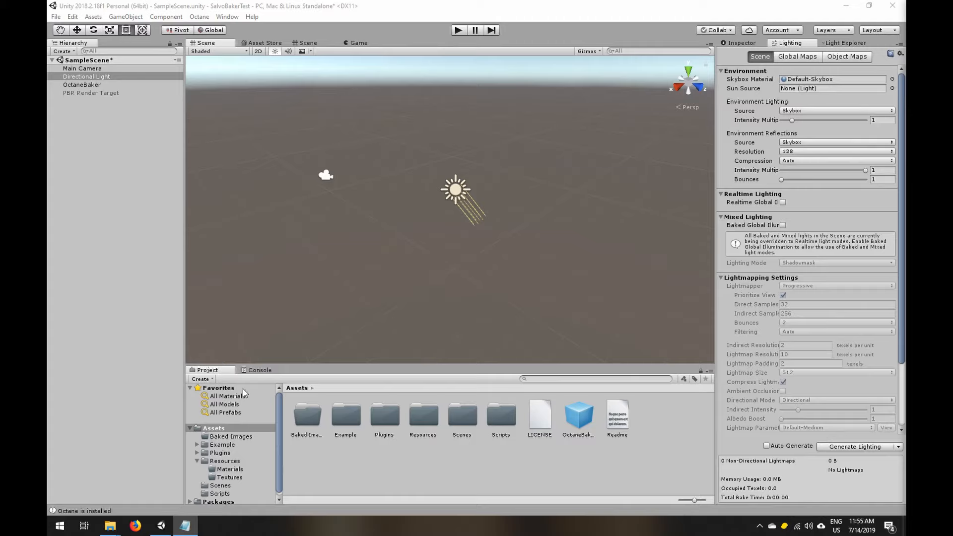
Switch to the Notepad notes and read the index that matches object-name suffixes to baked image sizes
mouse_move(192, 531)
left_click(184, 526)
left_click_drag(342, 180, 342, 183)
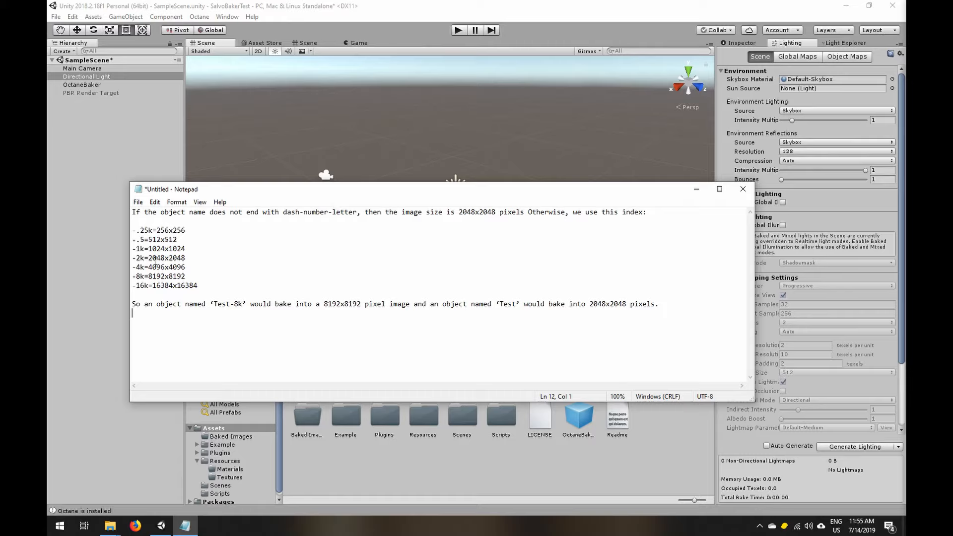
left_click_drag(185, 259, 132, 267)
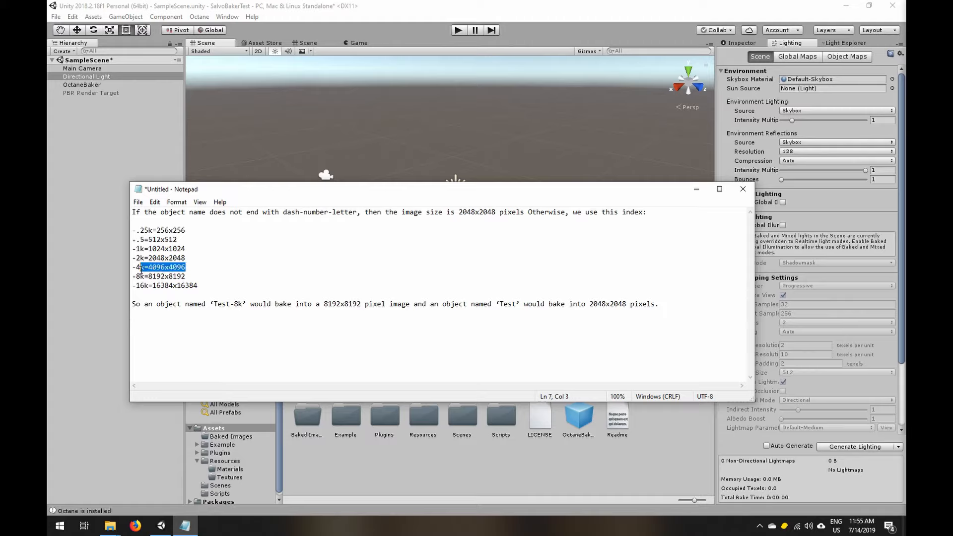
left_click(204, 268)
key("shift+Left")
key("shift+Left")
key("shift+Left")
key("shift+Left")
key("shift+Left")
key("shift+Left")
key("shift+Left")
key("shift+Left")
key("shift+Left")
left_click_drag(132, 231, 202, 283)
left_click(202, 283)
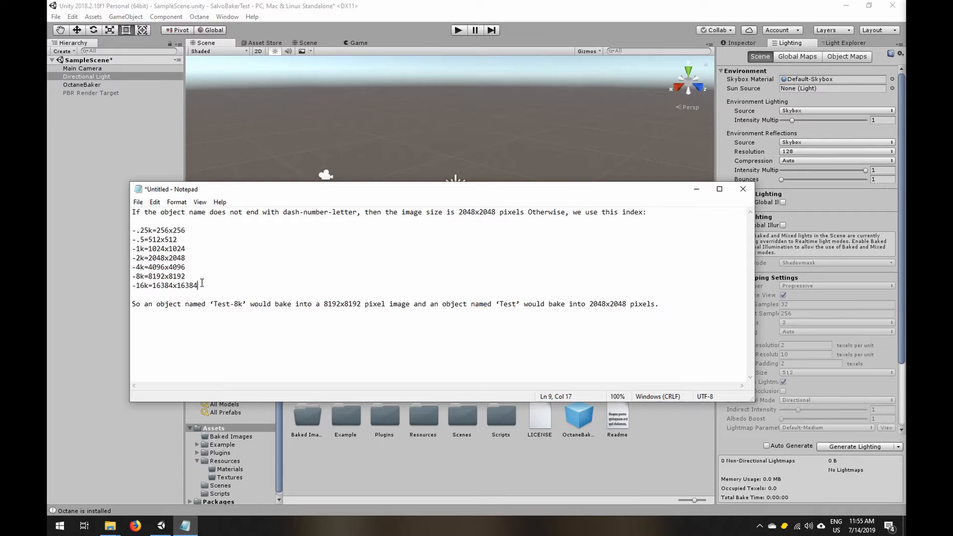
Review the default image size and the -.25k suffix in the notes, and minimize Notepad to return to Unity
left_click_drag(627, 304, 589, 304)
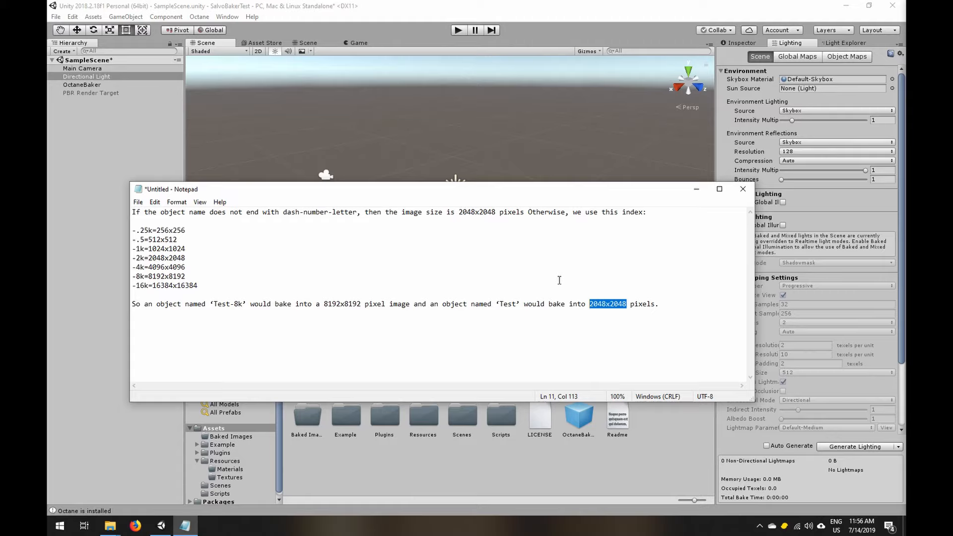
mouse_move(198, 285)
left_mouse_down()
mouse_move(144, 230)
mouse_move(132, 230)
mouse_move(201, 285)
left_mouse_up()
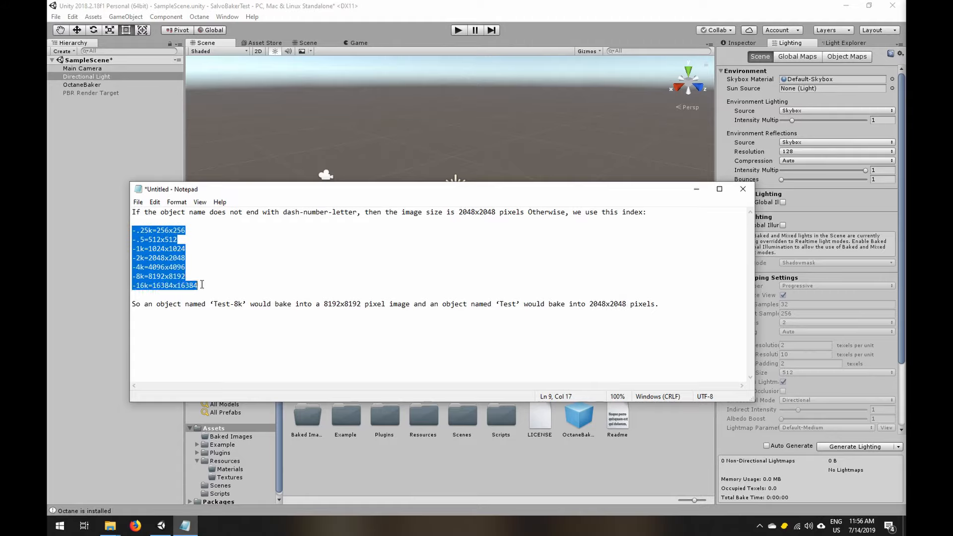
left_click(201, 286)
left_click_drag(152, 230, 130, 230)
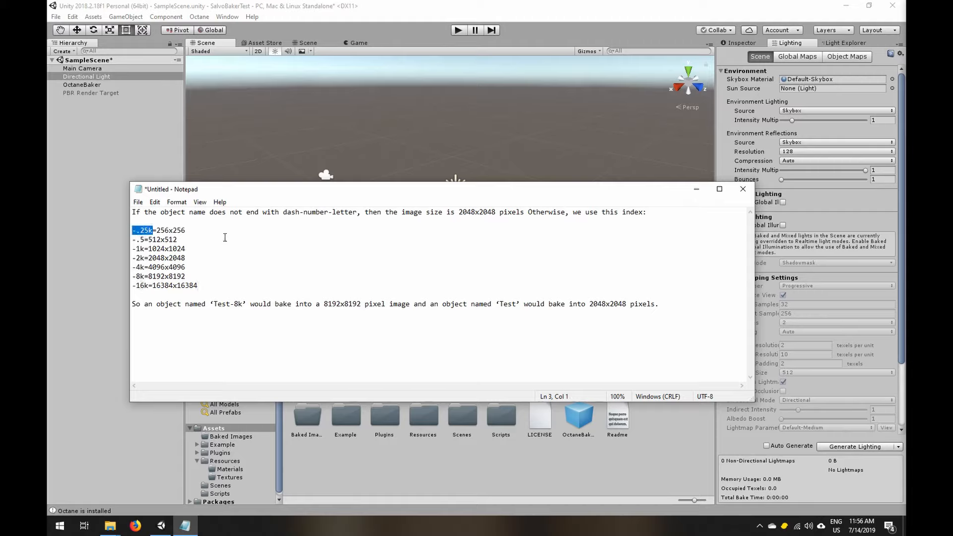
left_click(357, 252)
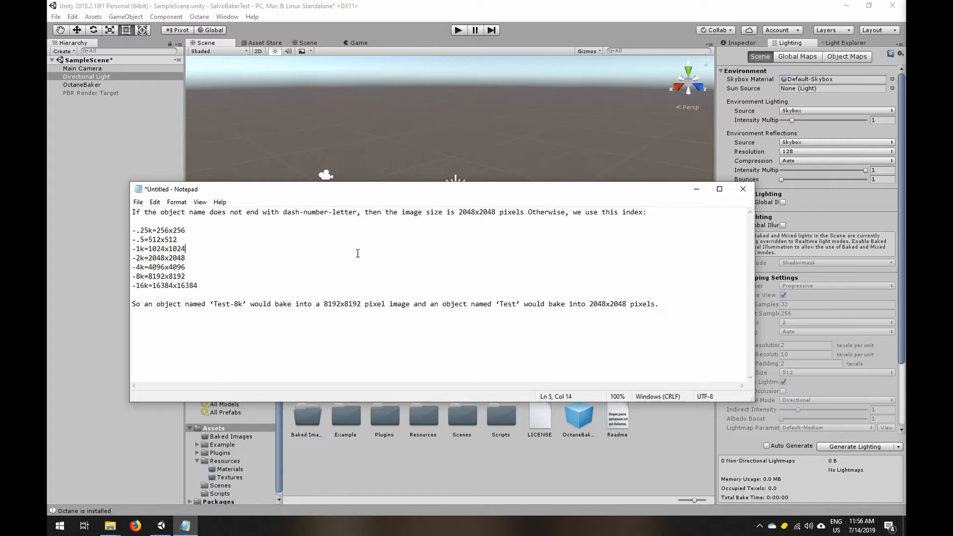
left_click(696, 191)
left_click(534, 274)
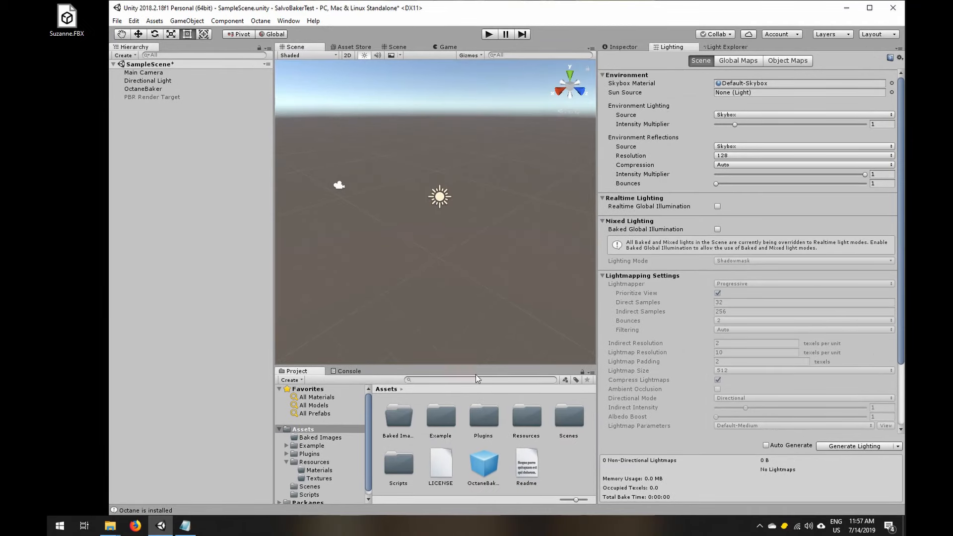
Create a new folder named OBJECTS in the Assets folder
right_click(573, 466)
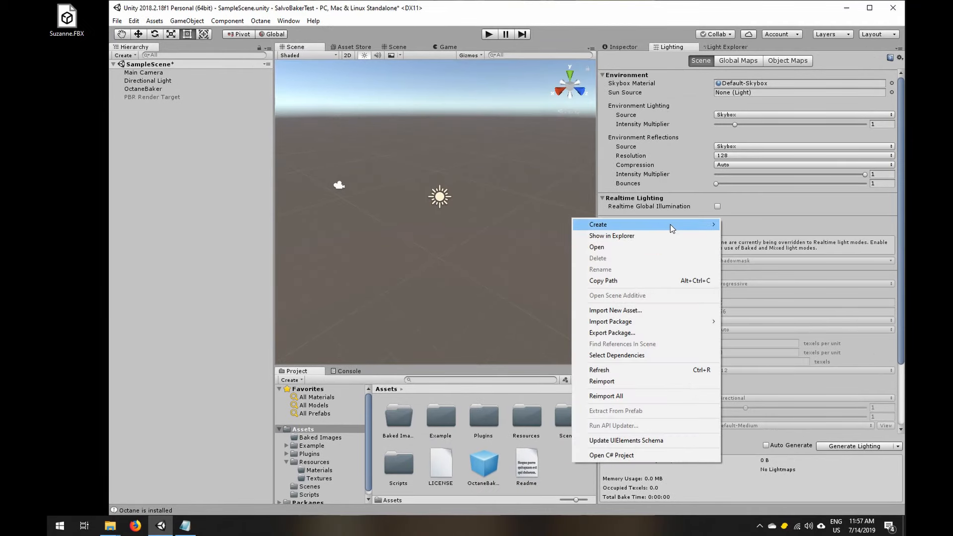
mouse_move(713, 223)
left_click(760, 177)
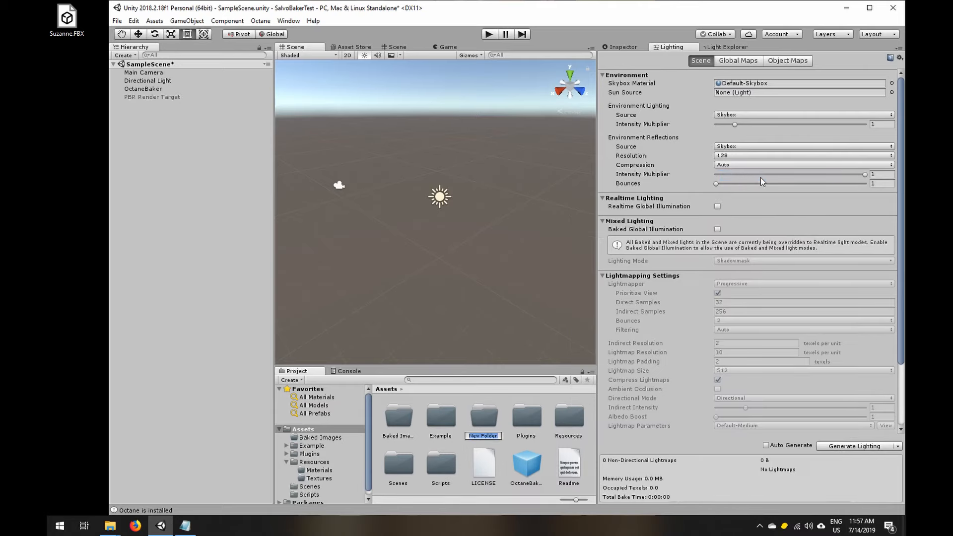
type("OBJECTS")
key("Return")
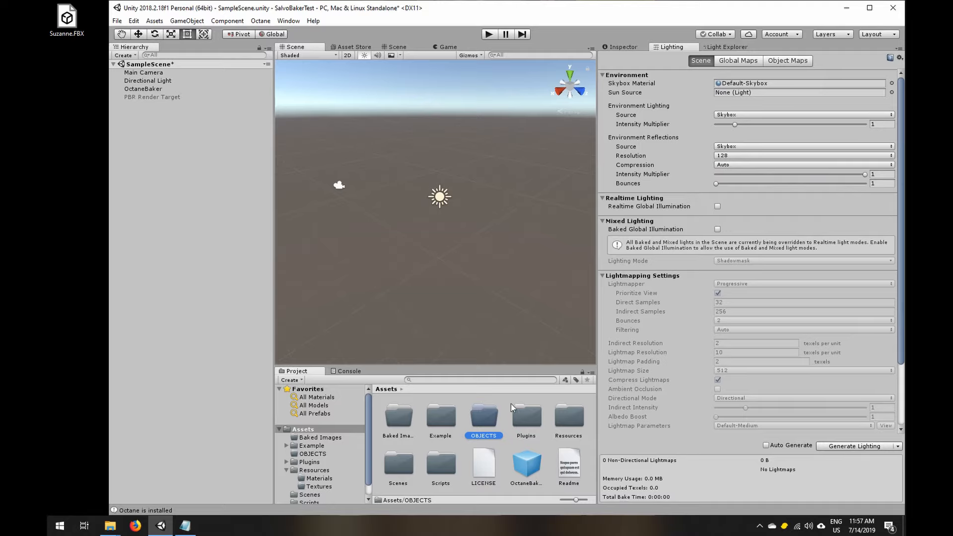
Import Suzanne.FBX from the desktop into the OBJECTS folder and add the Suzanne model to the SampleScene hierarchy
double_click(493, 418)
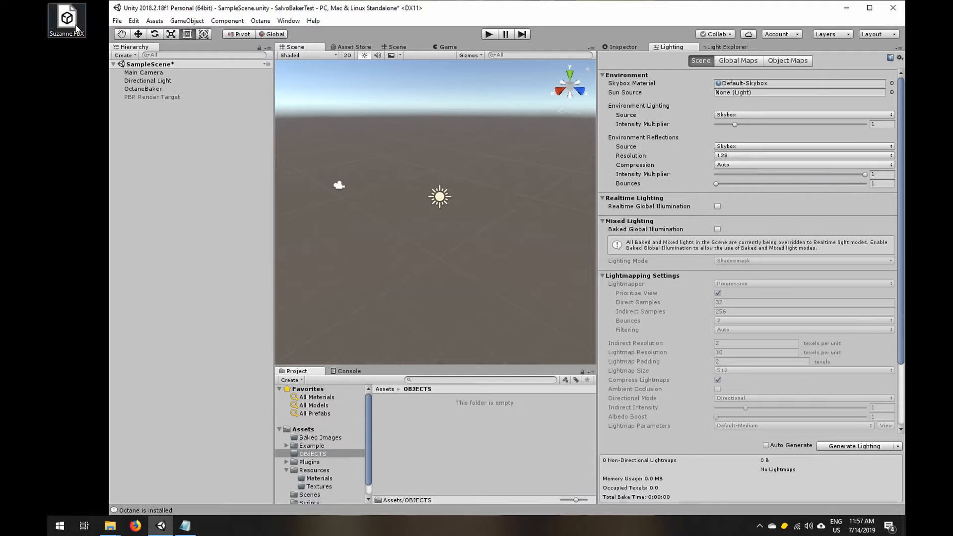
left_click_drag(76, 28, 438, 421)
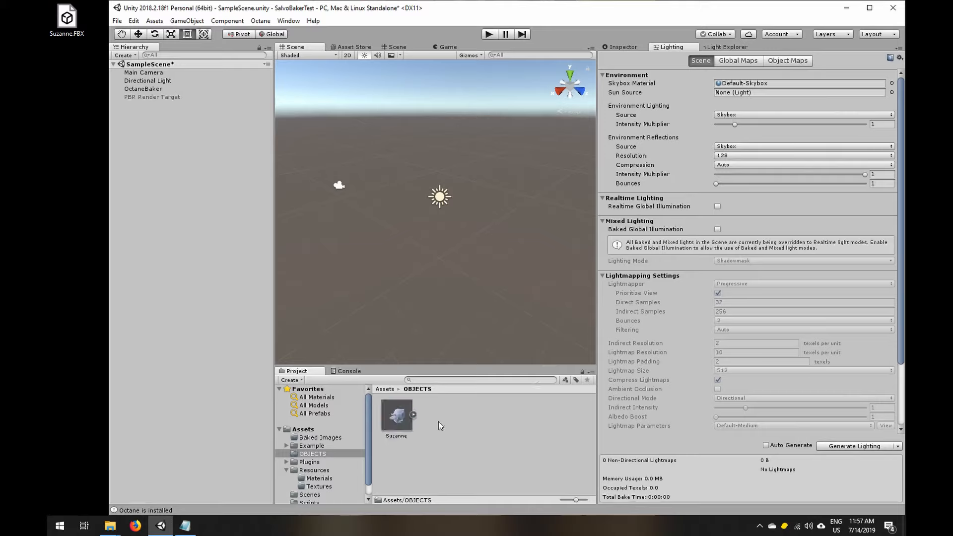
left_click(384, 425)
left_click_drag(394, 416, 186, 222)
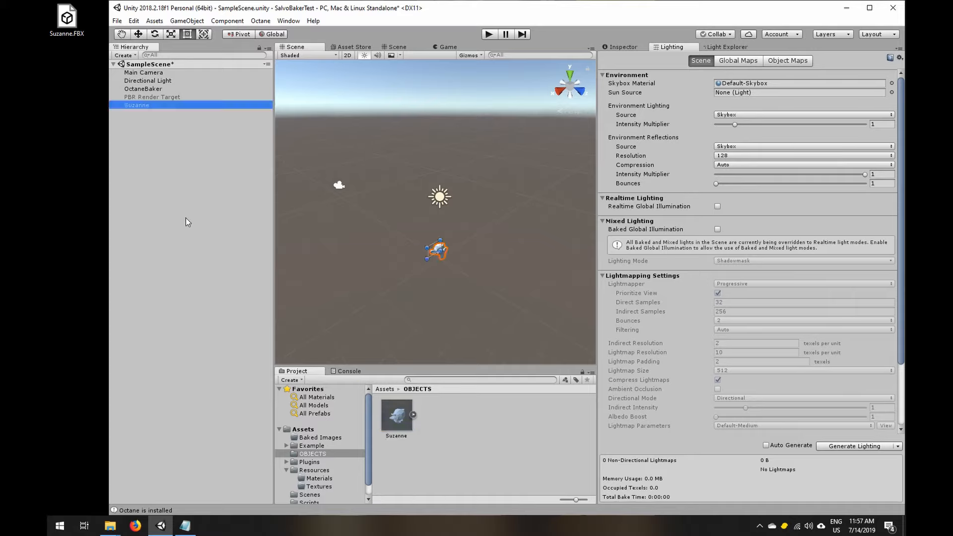
Add a Plane 3D object to the scene alongside Suzanne and show the Inspector
right_click(188, 227)
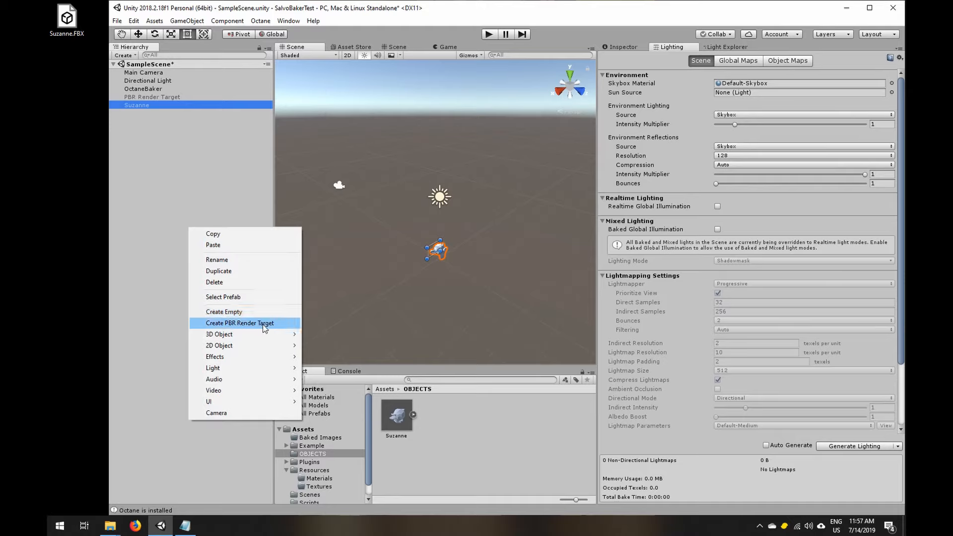
mouse_move(263, 332)
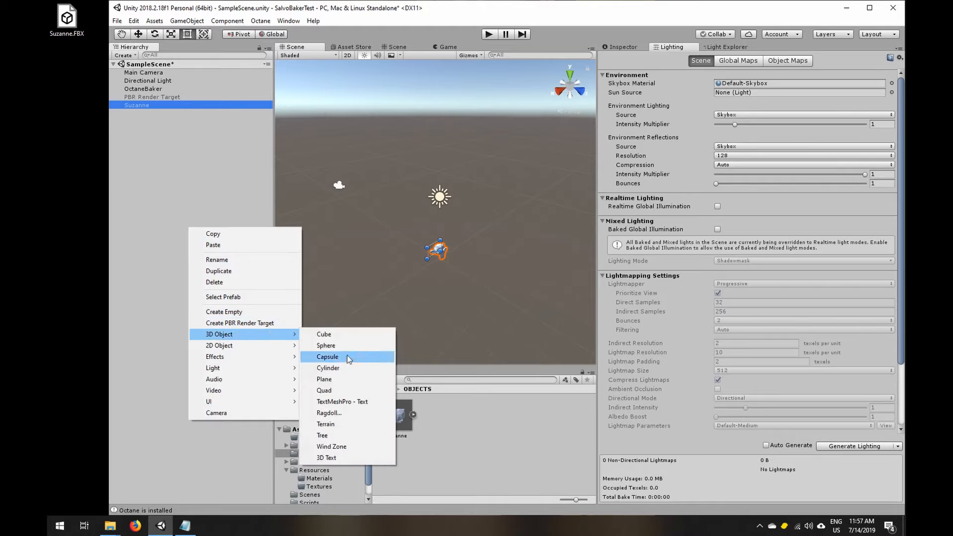
left_click(344, 376)
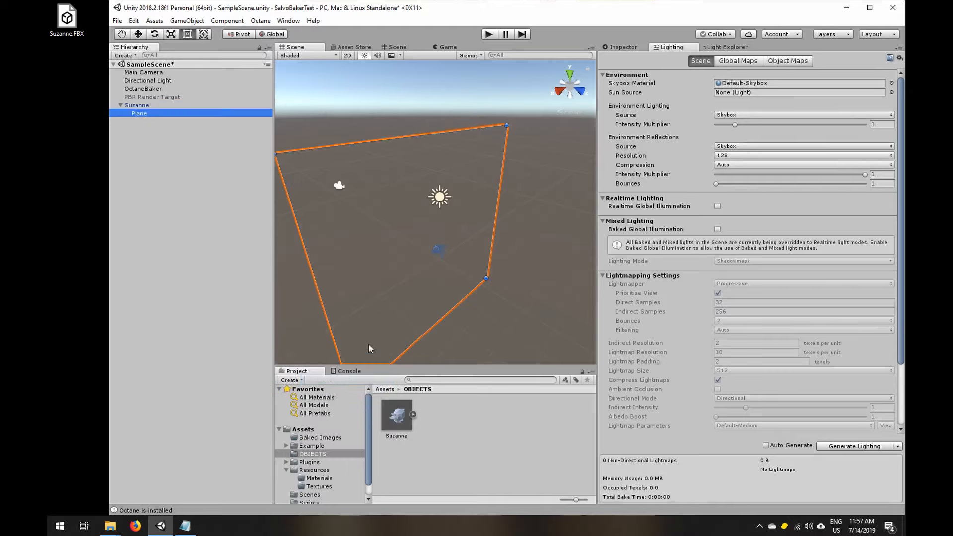
left_click(623, 46)
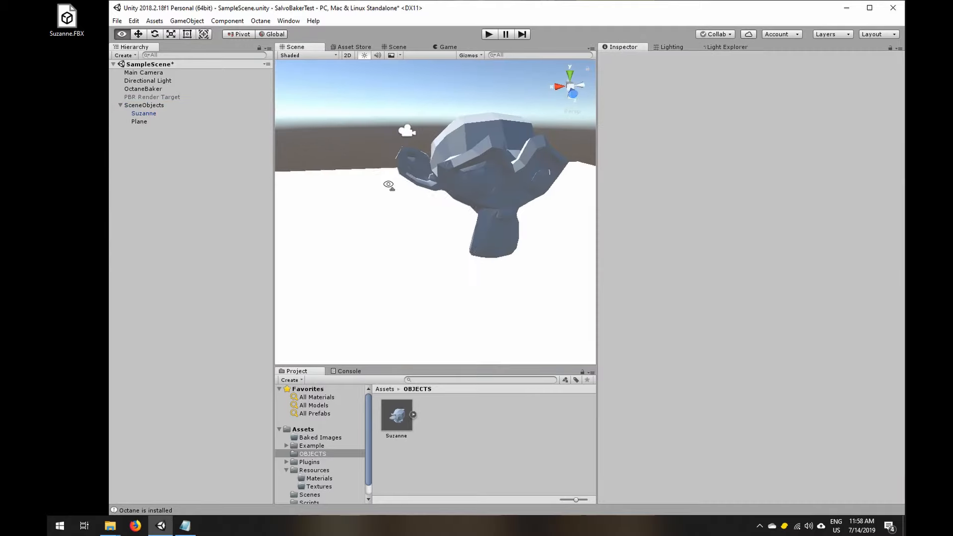
left_click_drag(389, 184, 338, 192)
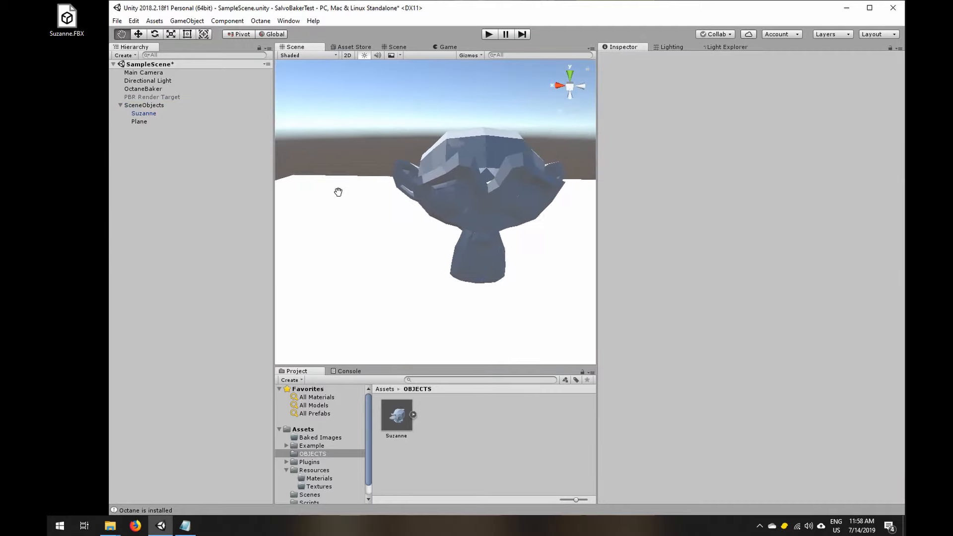
scroll(363, 201, "down", 10)
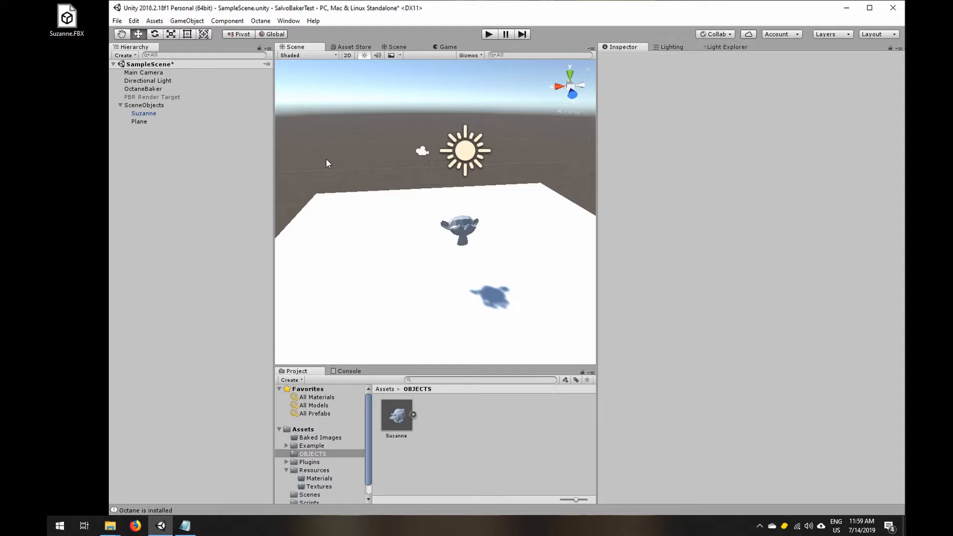
Render the scene with the PBR Render Target, check the image in the PBR Viewport, and close the viewport
left_click(149, 97)
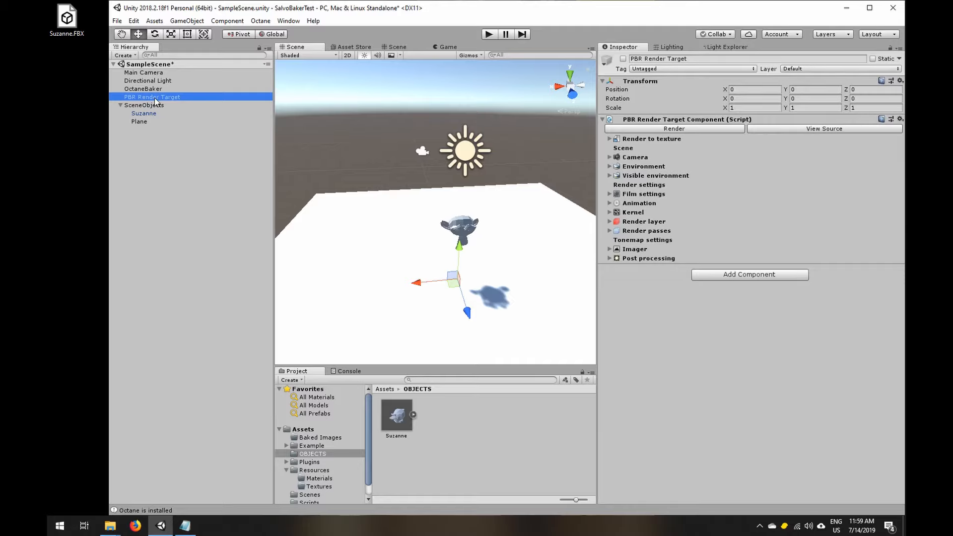
left_click(618, 126)
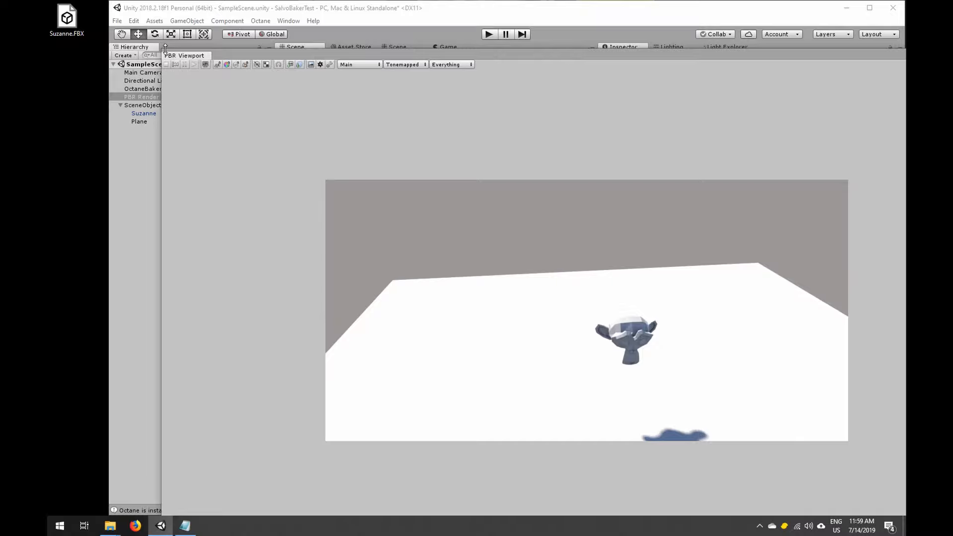
left_click(159, 49)
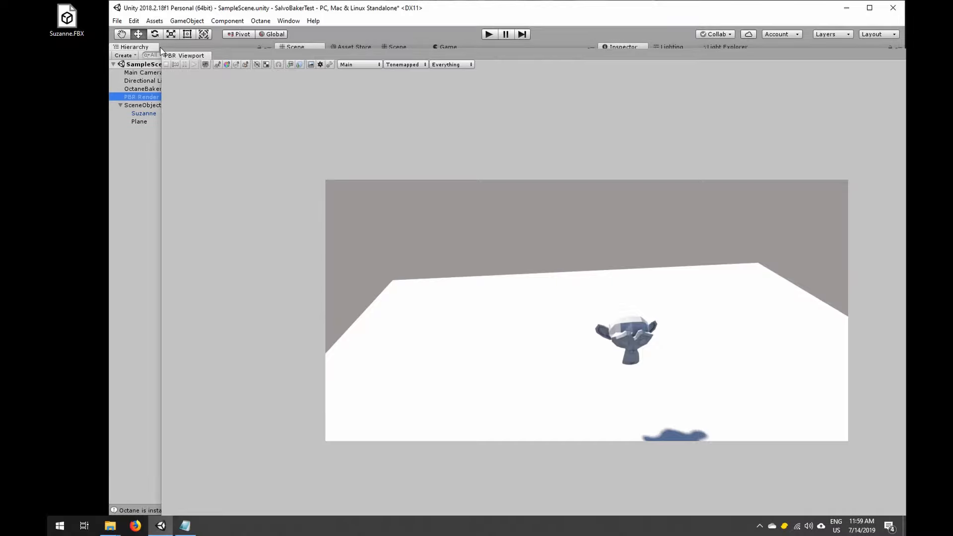
left_click_drag(160, 50, 284, 95)
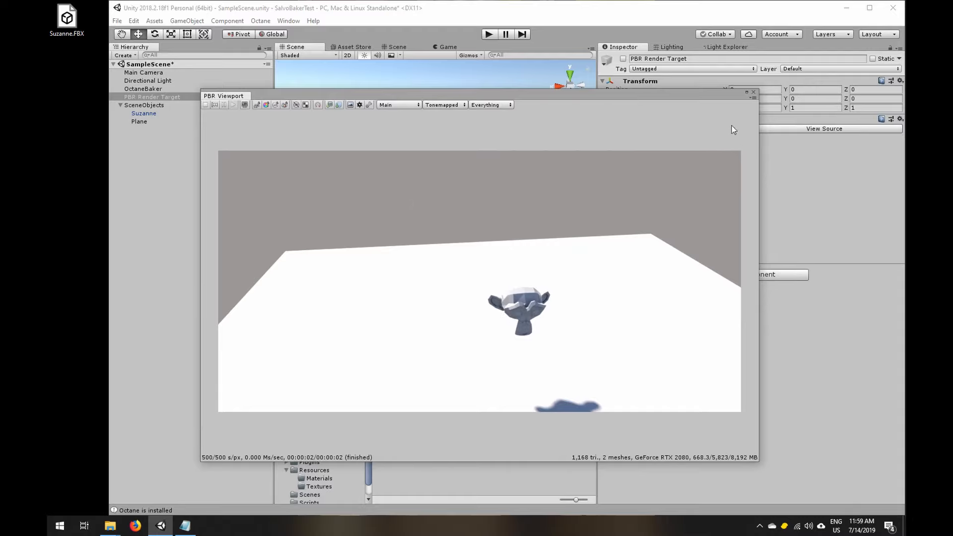
left_click(754, 92)
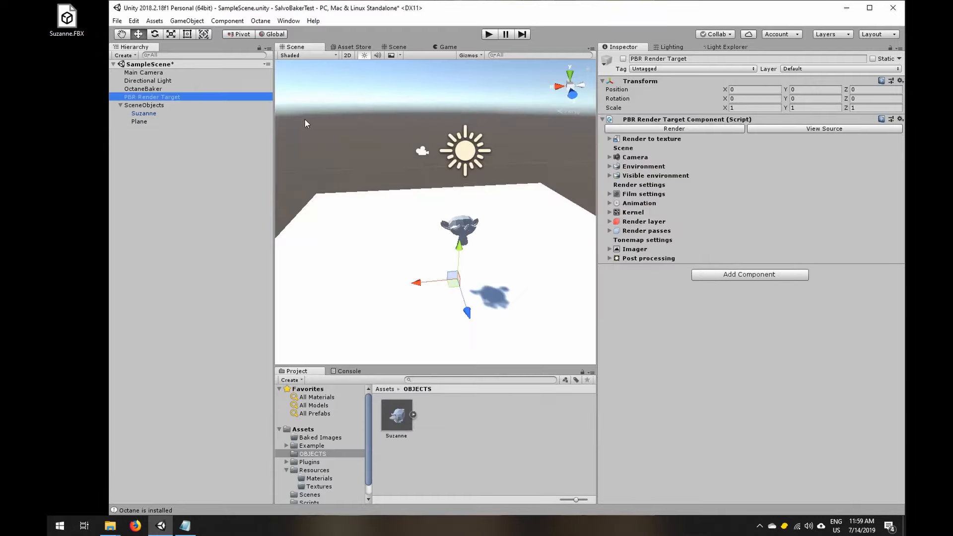
Review Suzanne's baking group ID under its baking settings and the PBR Render Target's properties, and clear the selection
left_click(143, 114)
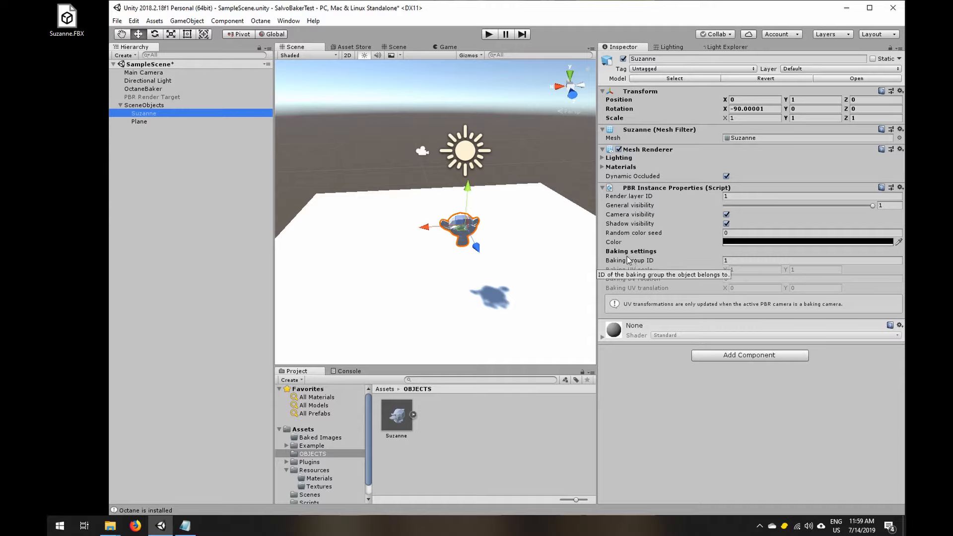
middle_click_drag(534, 144, 516, 141)
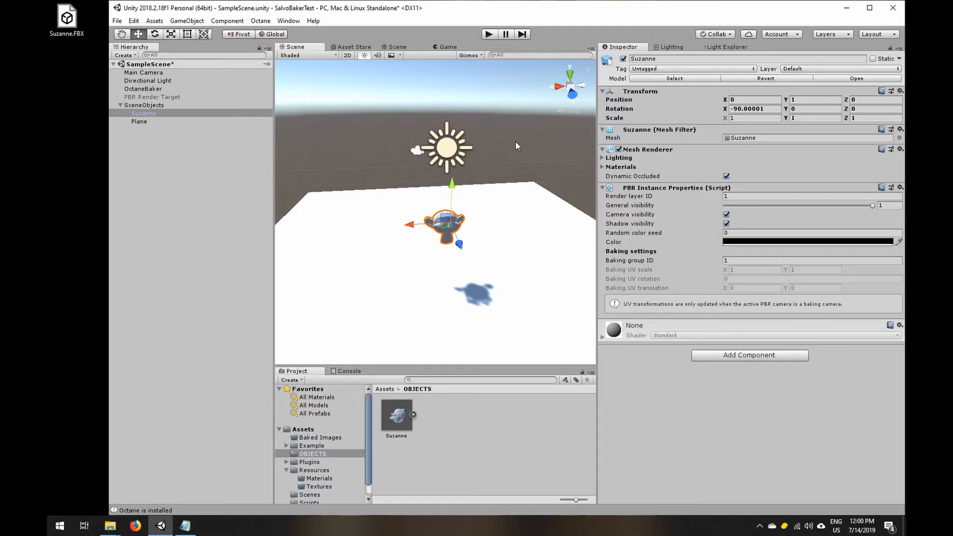
left_click(158, 96)
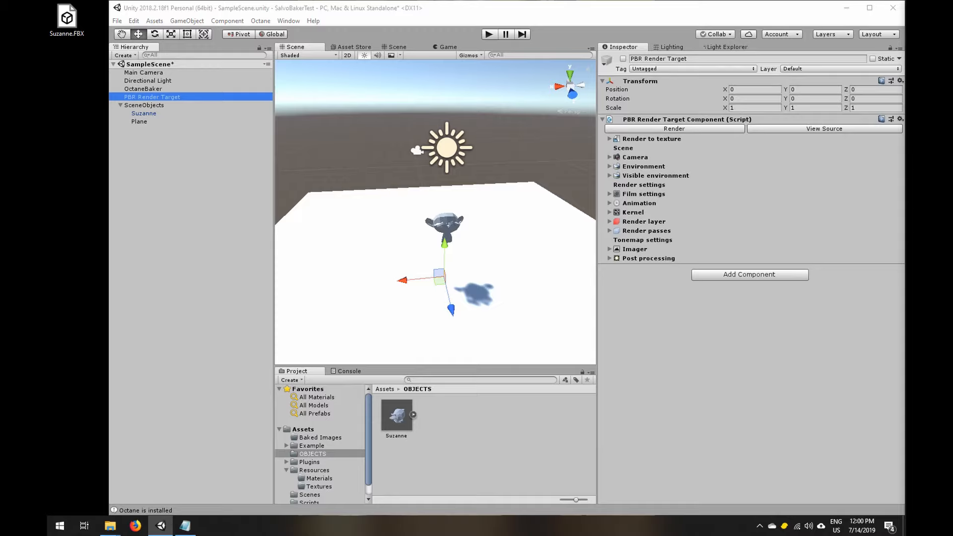
left_click(322, 130)
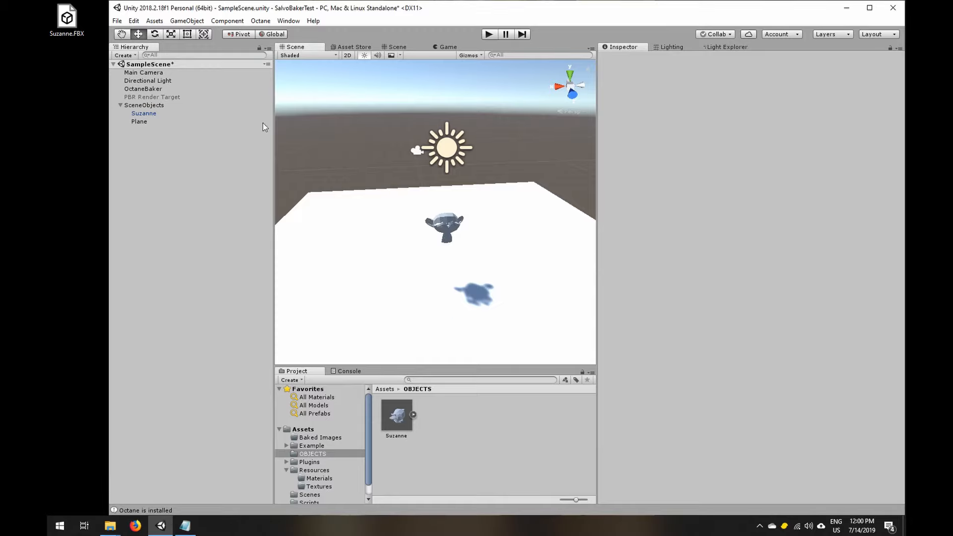
Generate the PBR targets with the OctaneBaker object and expand the PBR group in the hierarchy
left_click(152, 89)
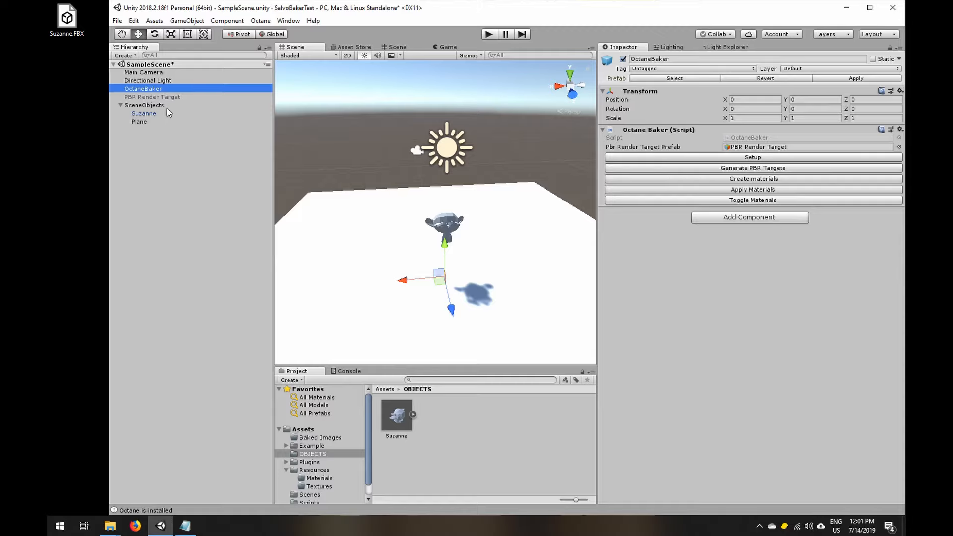
left_click(633, 168)
left_click(132, 129)
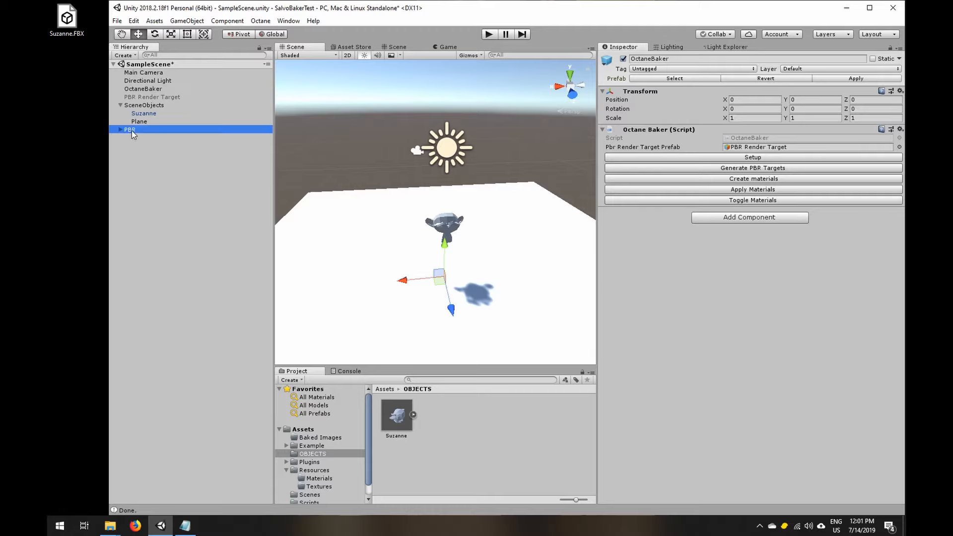
left_click(120, 129)
Examine the Plane and Suzanne render targets inside the PBR group
left_click(143, 139)
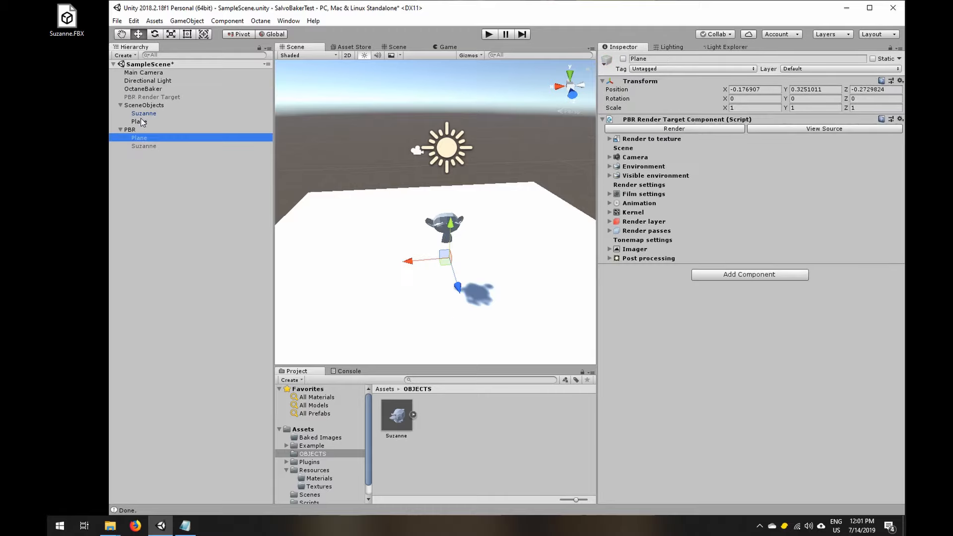
left_click(144, 146)
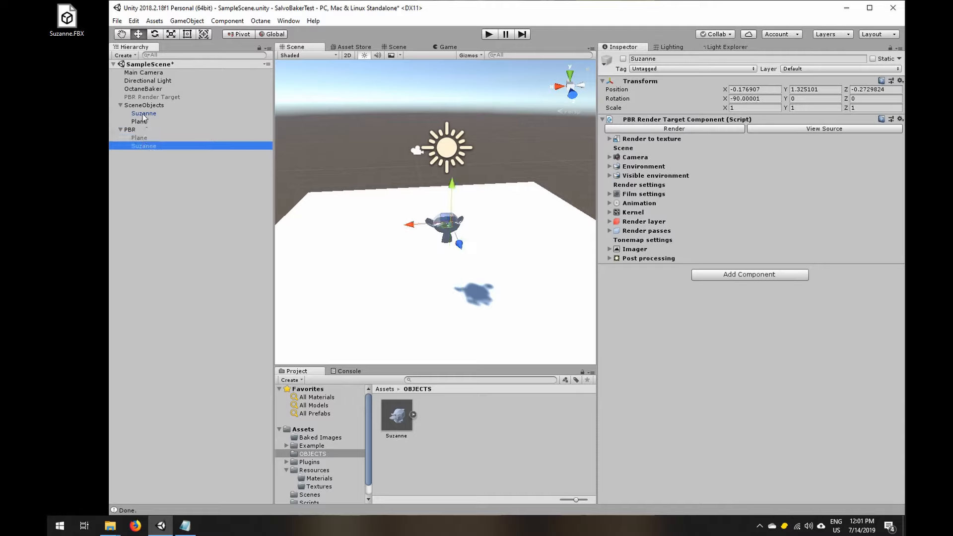
left_click(140, 138)
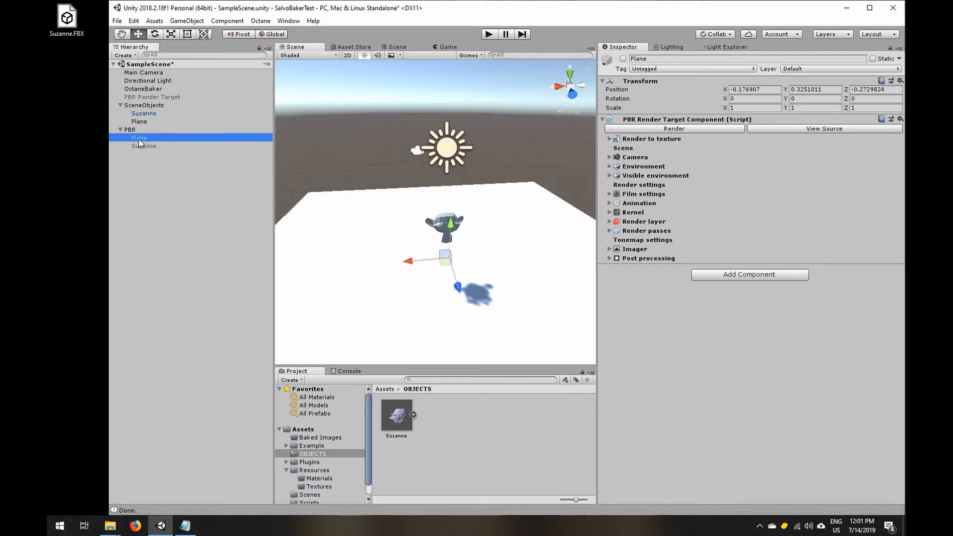
Open the Plane target's source in OctaneRender and examine the baked texture preview of the Suzanne render target
left_click(763, 129)
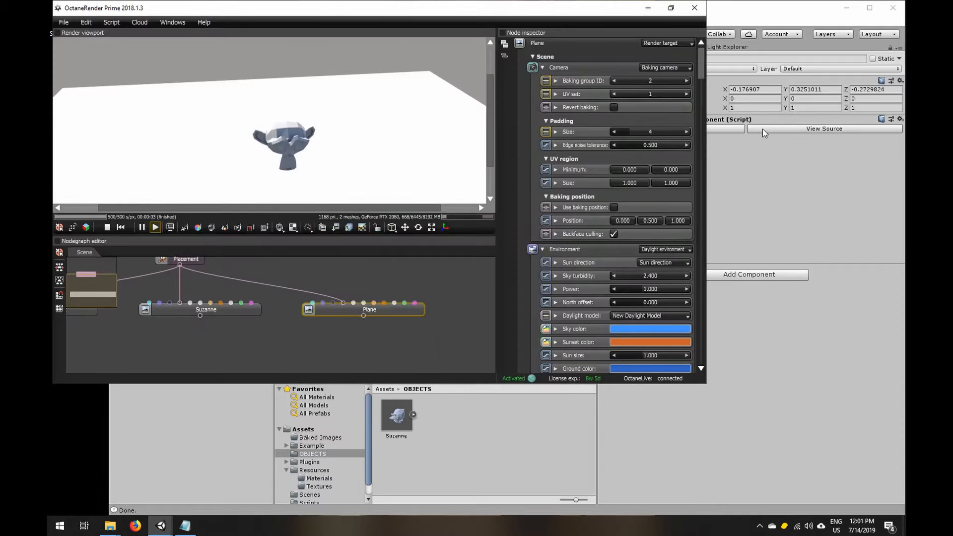
left_click_drag(437, 9, 517, 61)
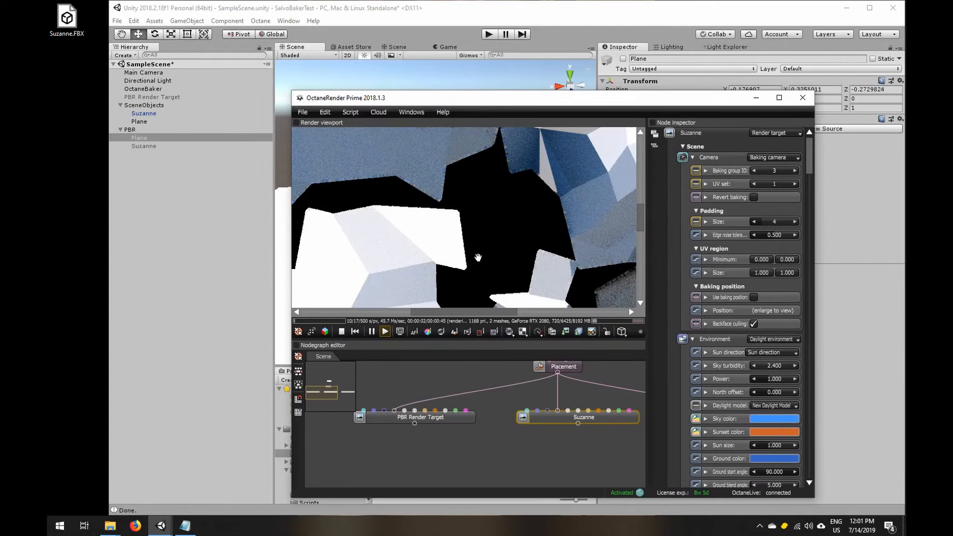
scroll(477, 250, "down", 5)
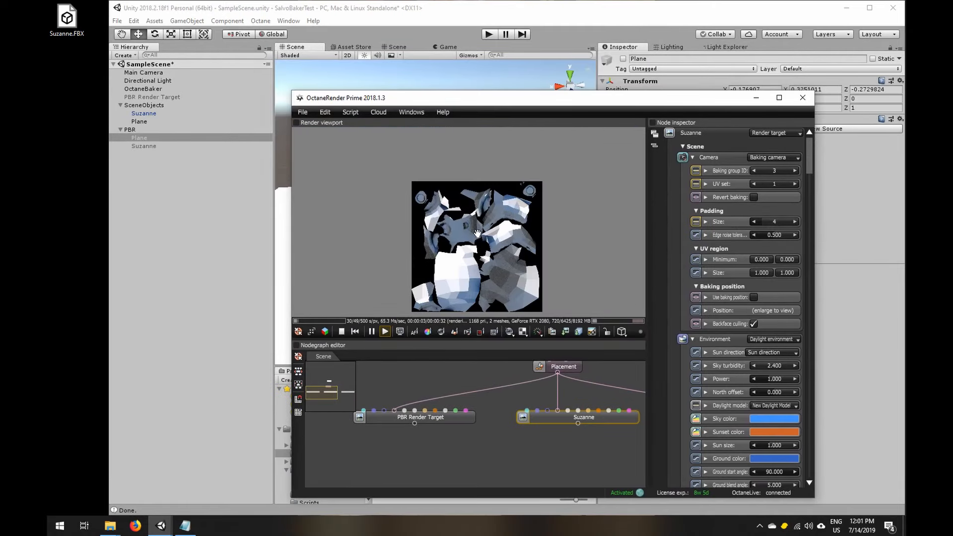
left_click_drag(476, 241, 472, 211)
scroll(472, 210, "up", 1)
scroll(472, 211, "down", 1)
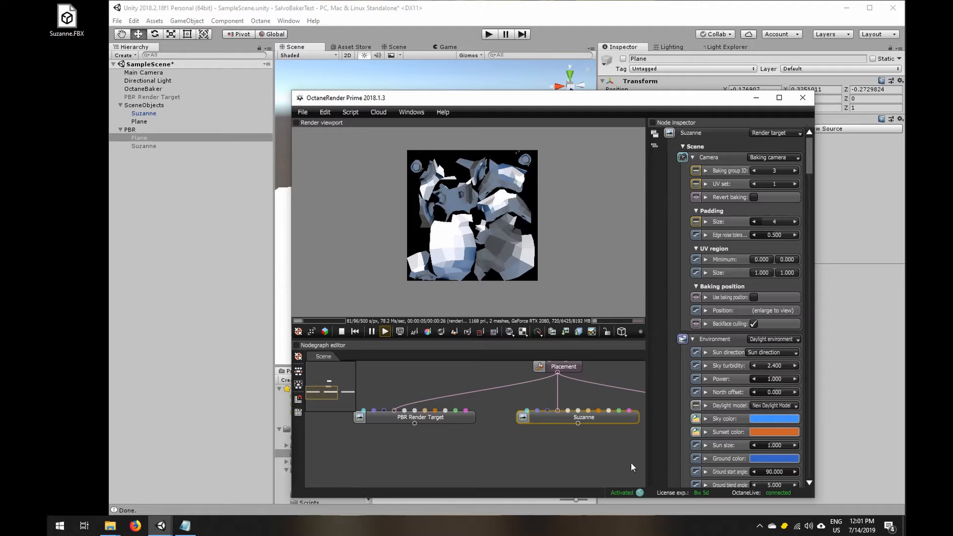
Preview the Plane render target's bake in OctaneRender and inspect Suzanne's shadow on it
left_click_drag(630, 462, 447, 425)
left_click(465, 408)
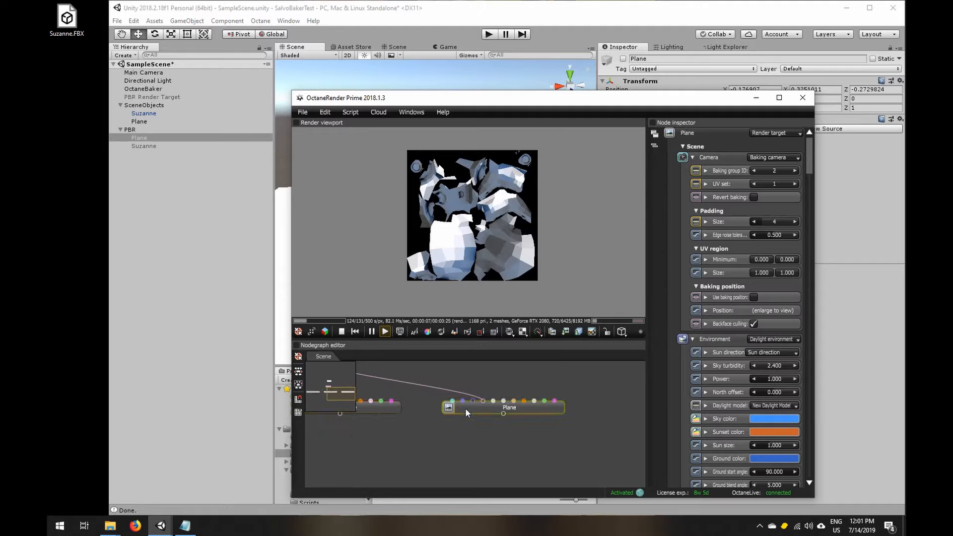
scroll(453, 226, "up", 3)
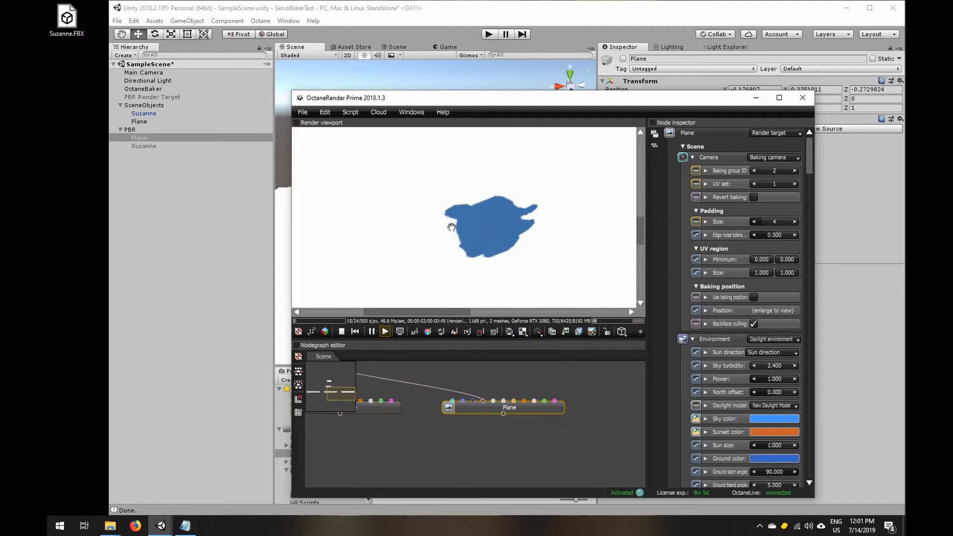
scroll(453, 227, "down", 3)
left_click_drag(480, 104, 565, 89)
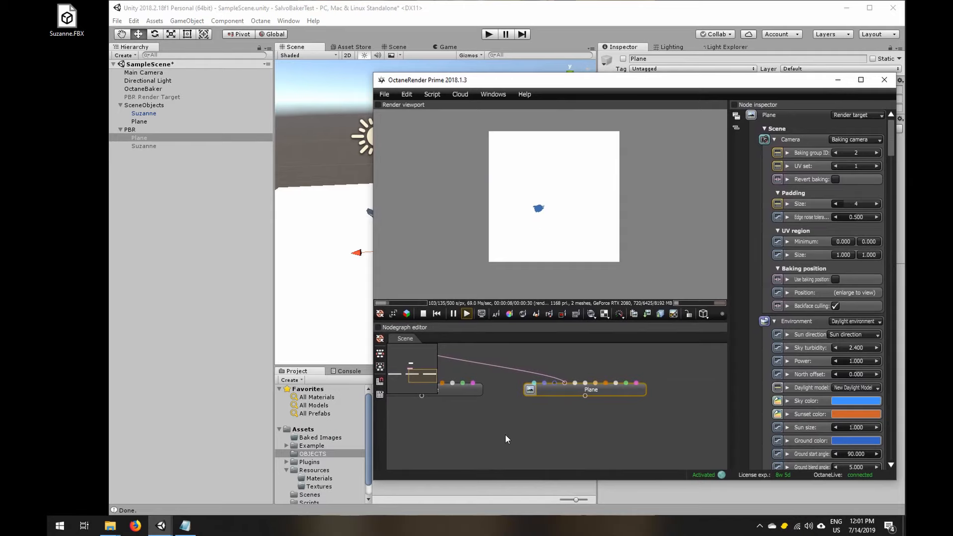
left_click_drag(505, 434, 654, 328)
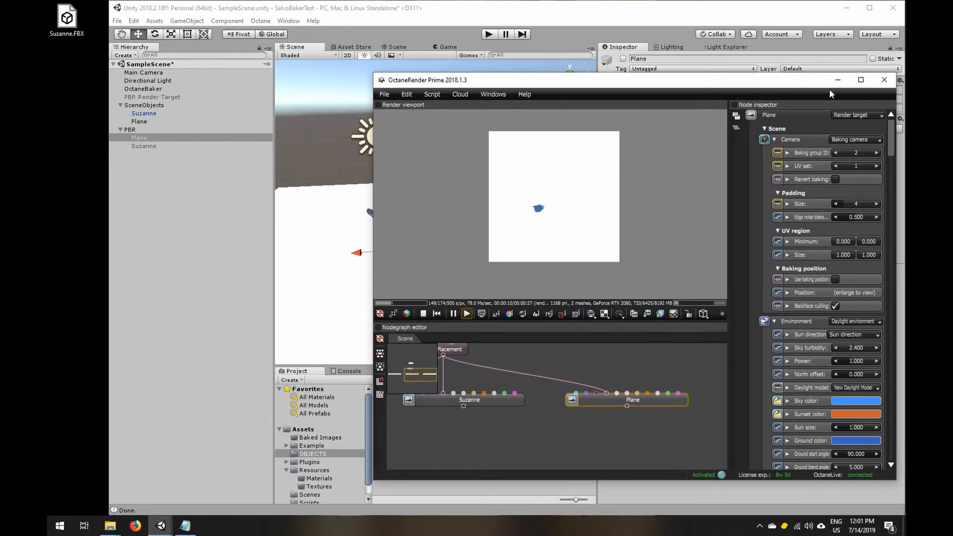
Maximize the OctaneRender window, bring the whole node graph into view, and open the Plane target's padding size field
left_click(861, 79)
left_click_drag(441, 413, 548, 403)
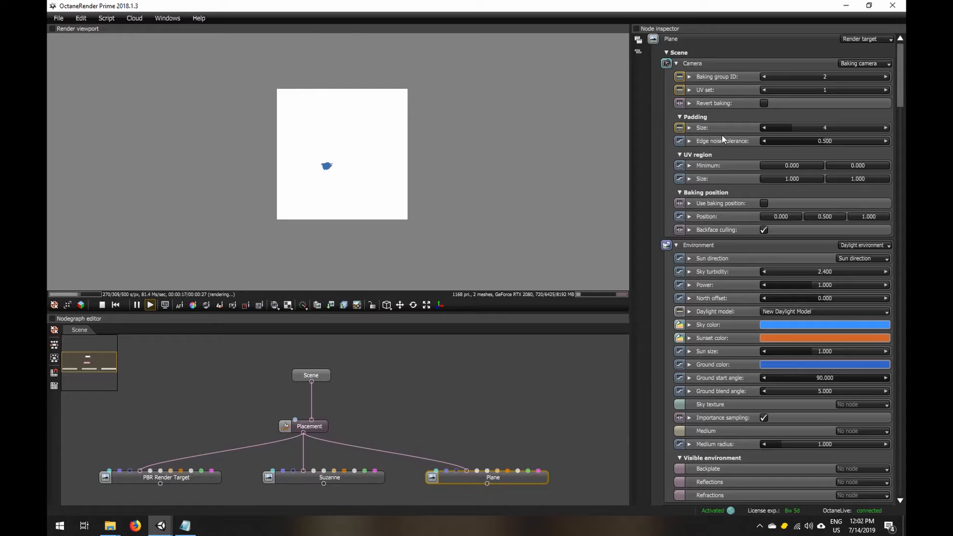
double_click(785, 125)
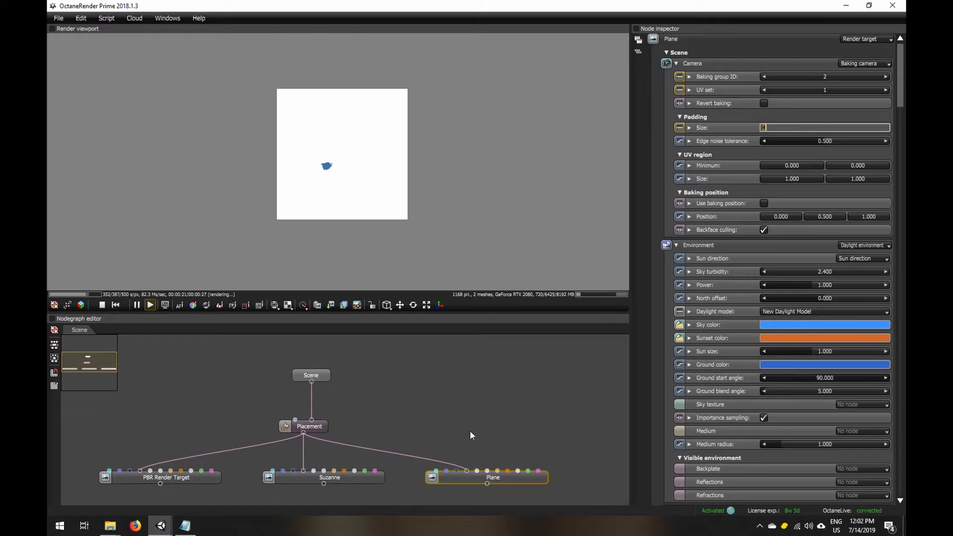
left_click_drag(362, 480, 379, 458)
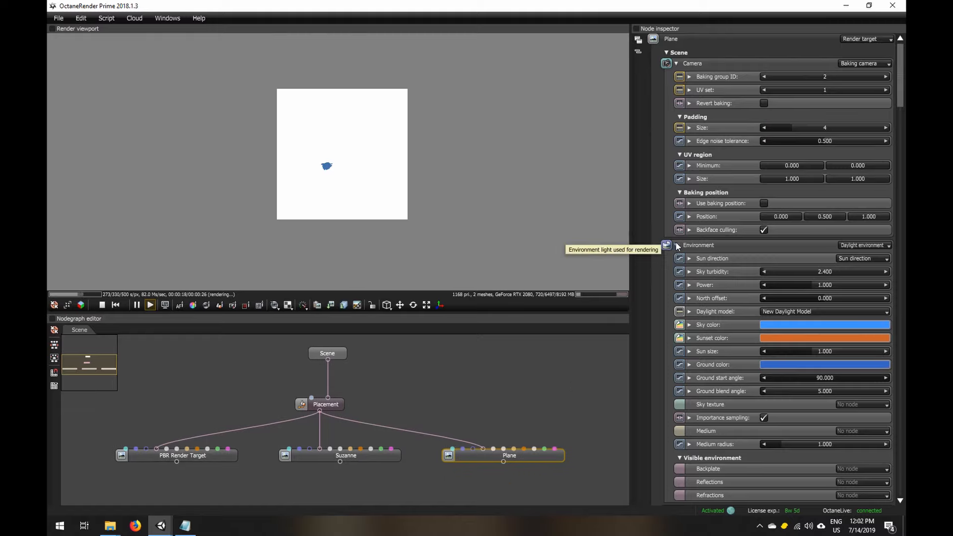
Add a Daylight environment node and connect it to the visible environment inputs of the Plane, Suzanne and PBR Render Target nodes
right_click(466, 377)
mouse_move(511, 164)
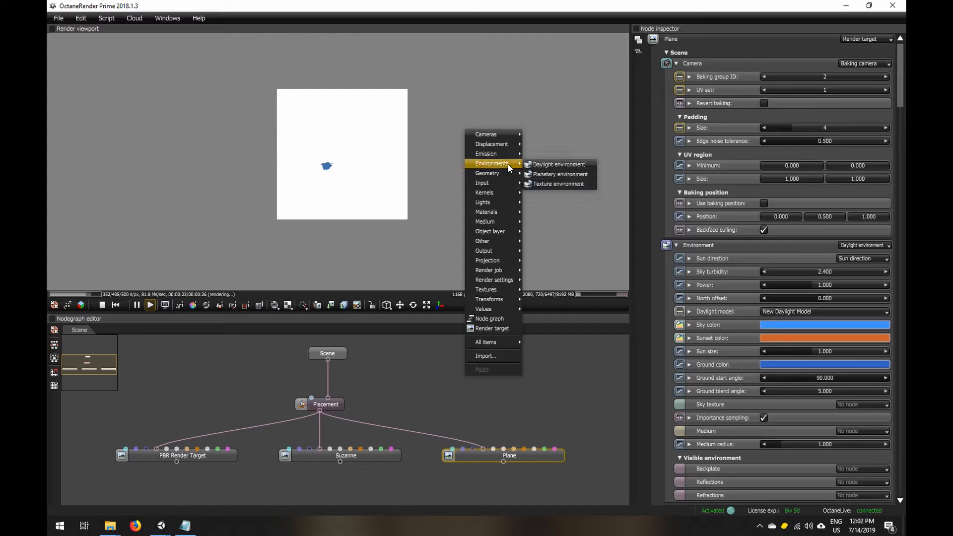
left_click(541, 167)
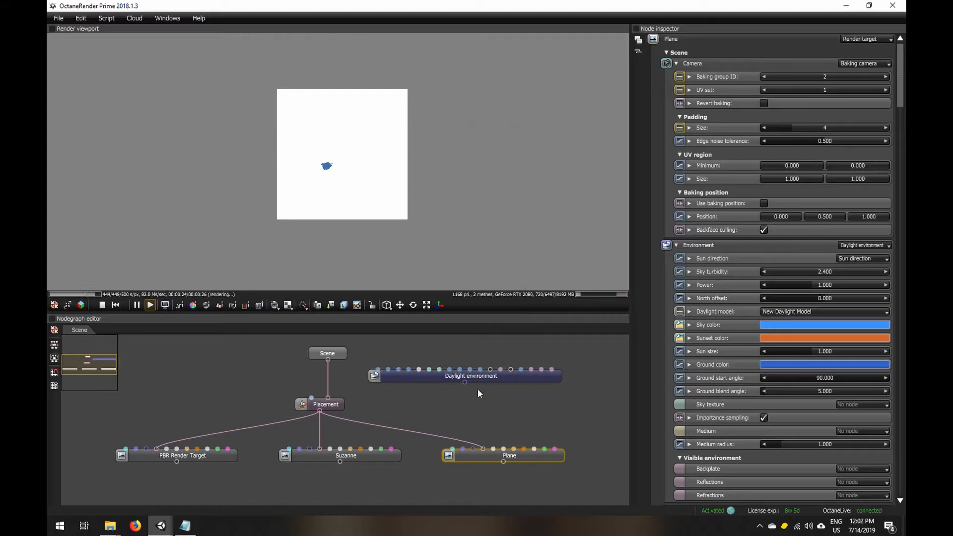
left_click_drag(465, 383, 474, 450)
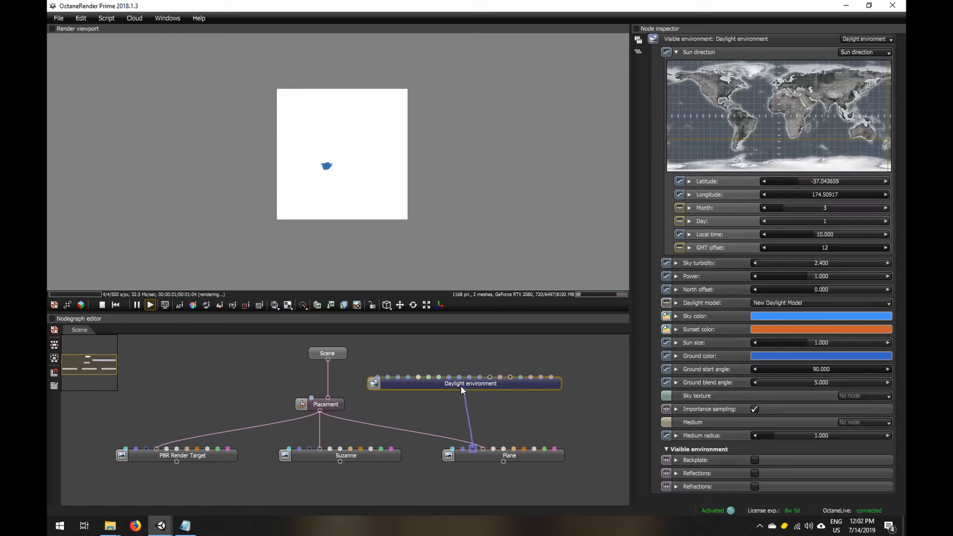
left_click_drag(465, 374, 144, 453)
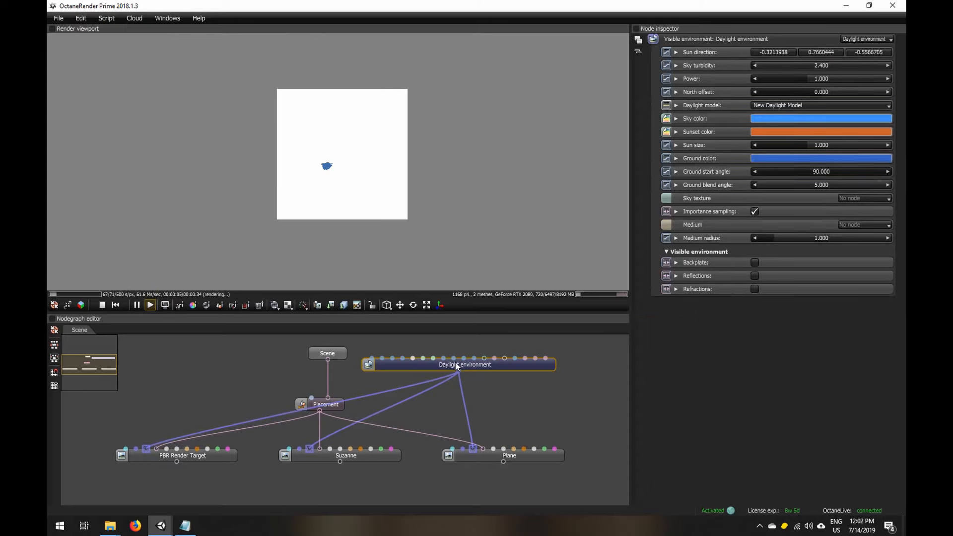
Connect the Daylight environment node to the environment inputs of Plane, Suzanne and PBR Render Target, and place it beside the Placement node
left_click_drag(462, 449, 299, 449)
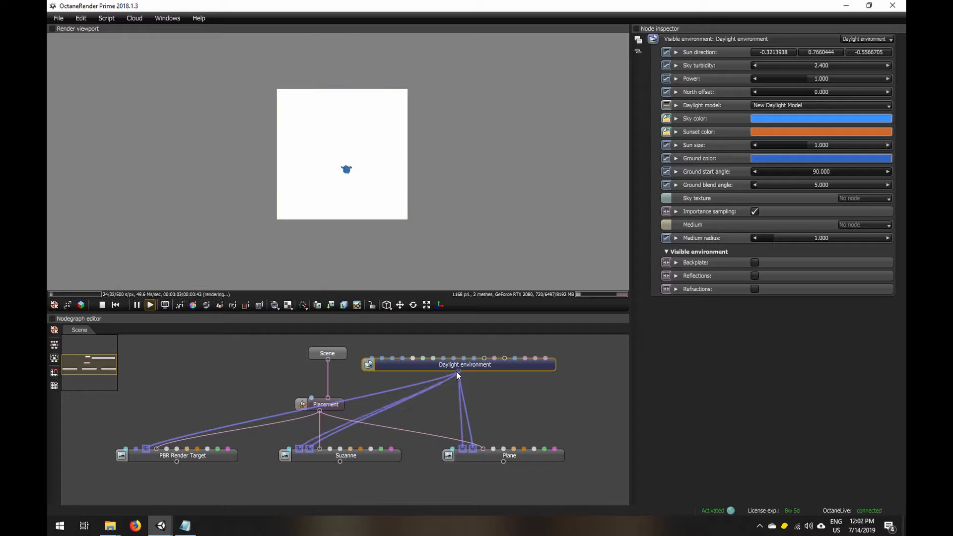
left_click_drag(454, 376, 147, 448)
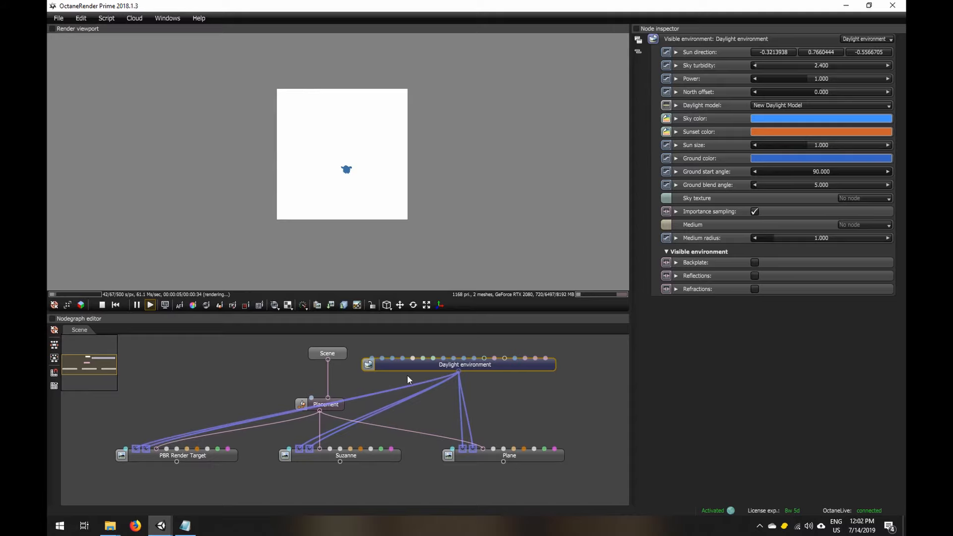
left_click_drag(408, 373, 117, 403)
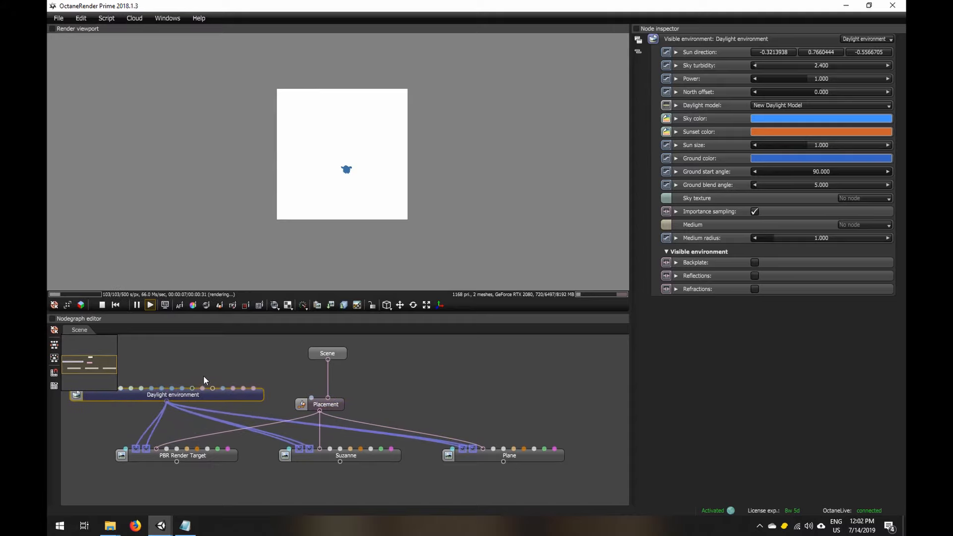
middle_click_drag(204, 375, 303, 406)
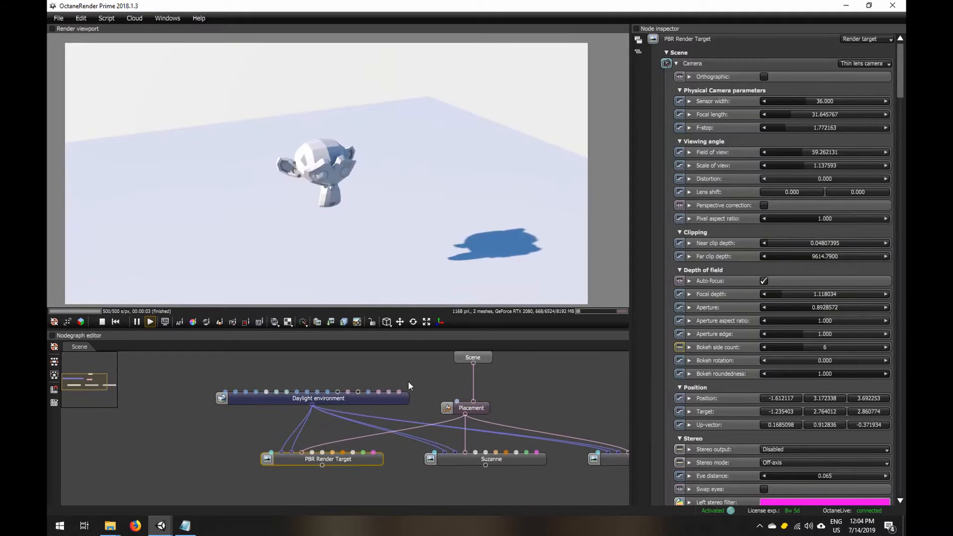
middle_click_drag(408, 381, 390, 382)
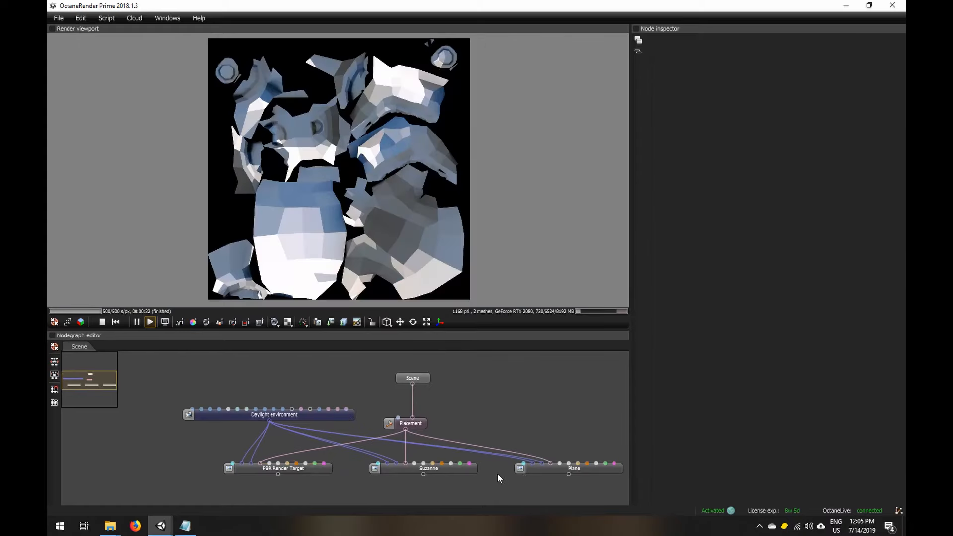
Add a Camera imager node and connect it to the imager inputs of Plane, Suzanne and PBR Render Target
left_click(463, 470)
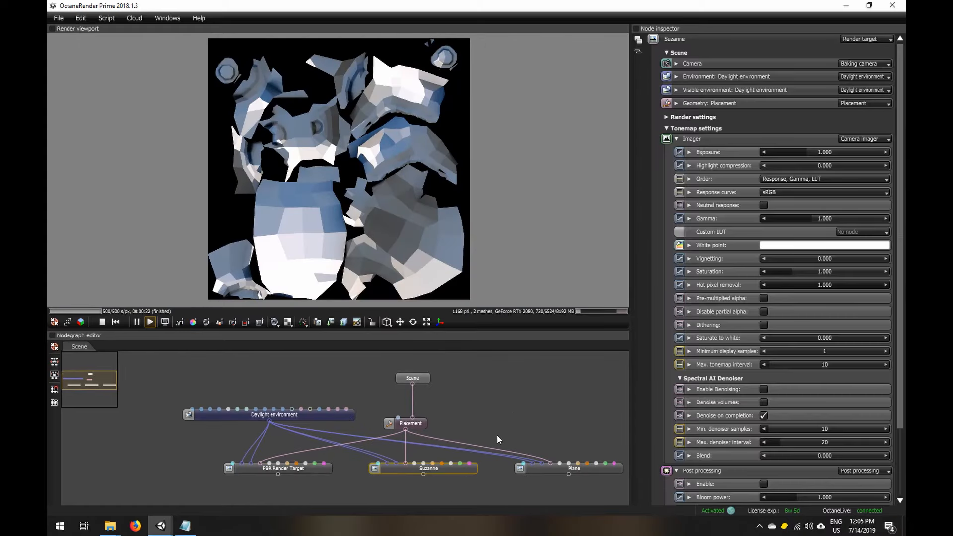
right_click(489, 398)
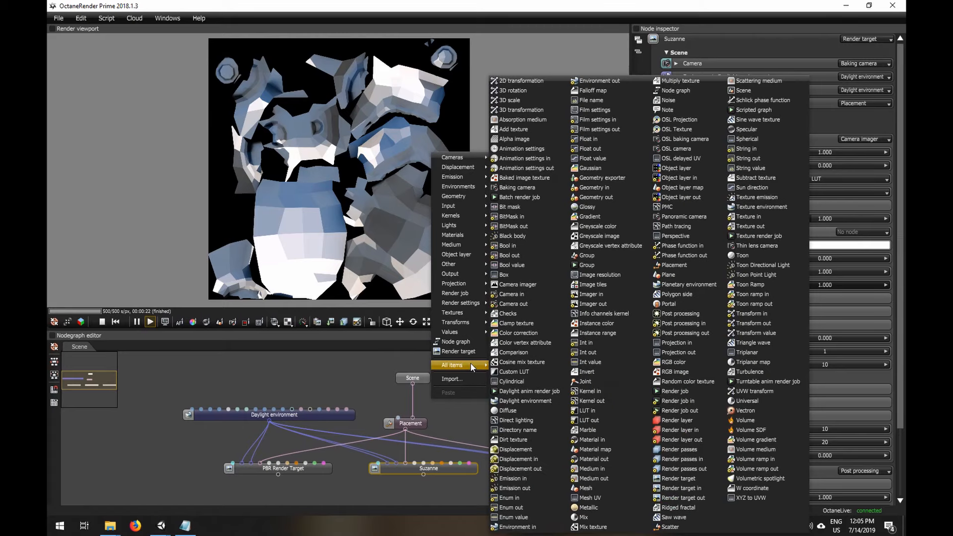
left_click(491, 406)
right_click(490, 406)
mouse_move(482, 370)
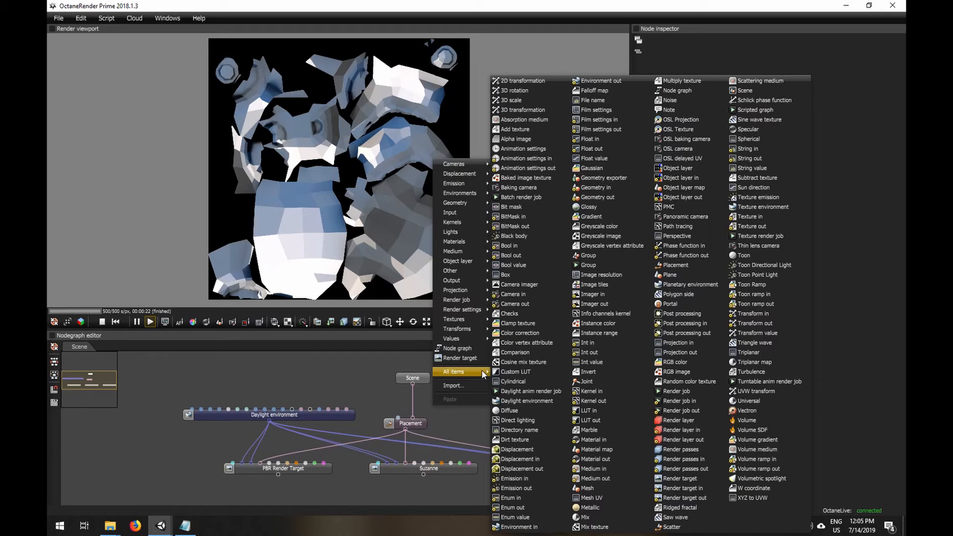
left_click(526, 286)
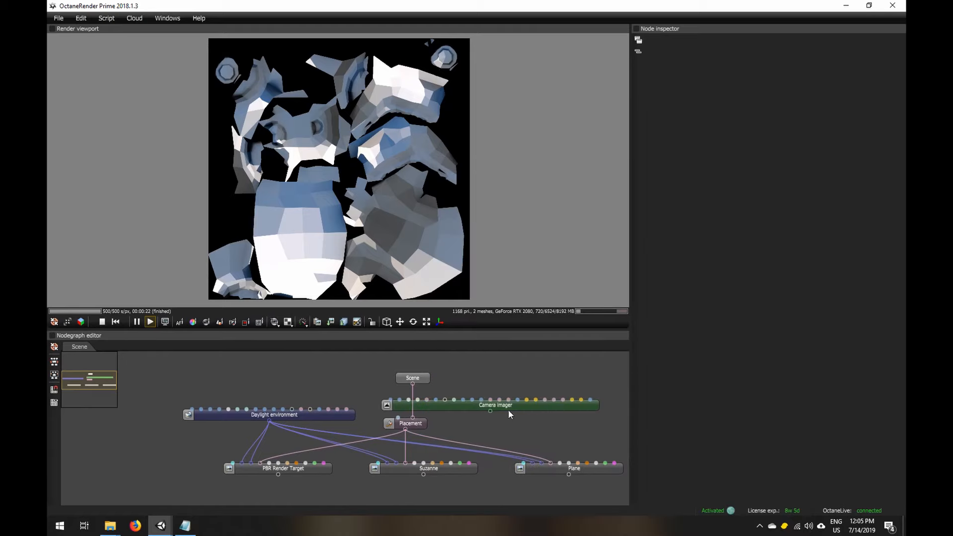
left_click_drag(509, 410, 605, 463)
left_click_drag(543, 395, 460, 464)
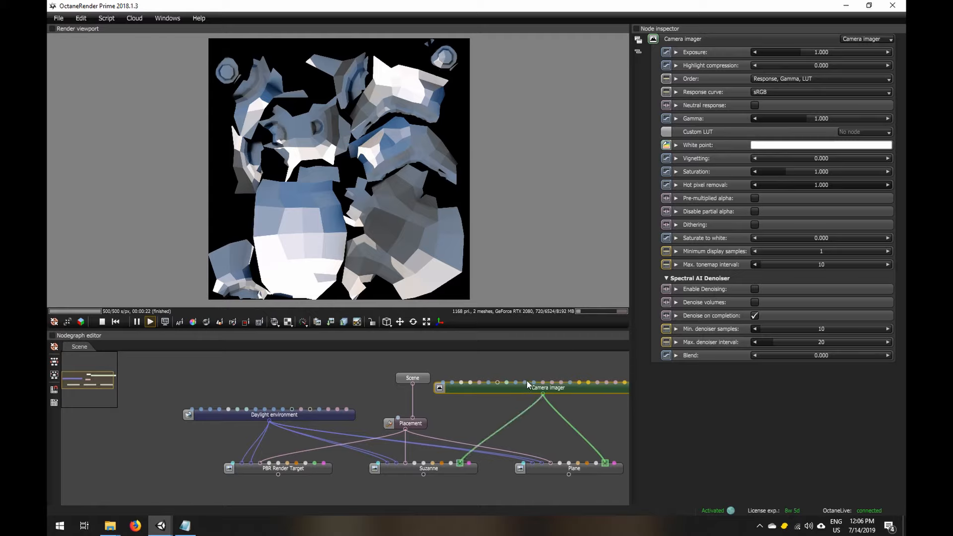
left_click_drag(543, 392, 315, 463)
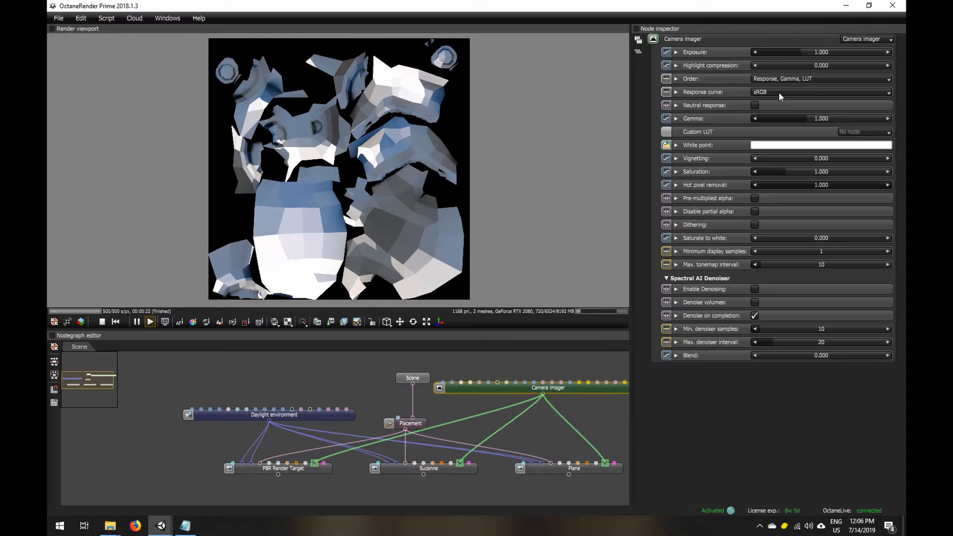
Keep the Camera imager's order at Response, Gamma, LUT and set its response curve to Linear/Off
left_click(800, 76)
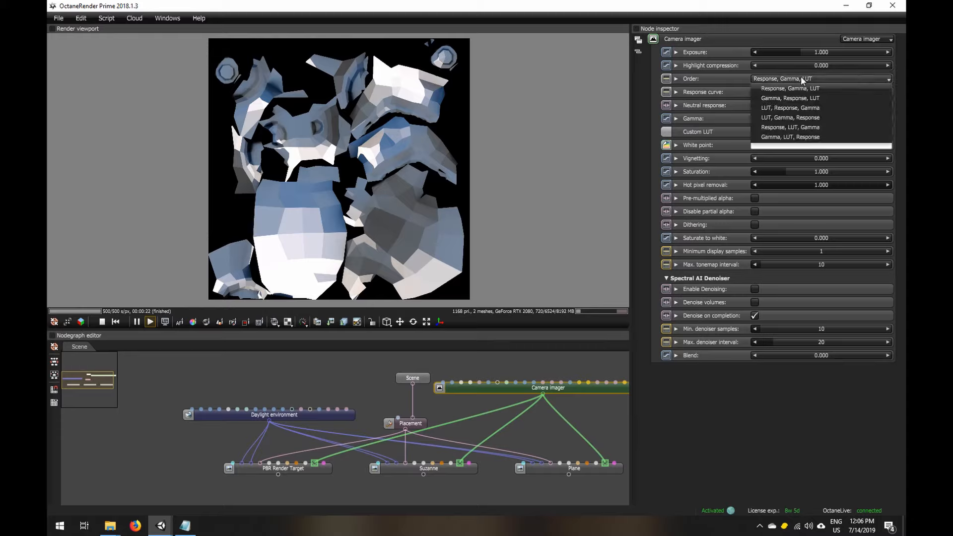
left_click(798, 82)
left_click(787, 91)
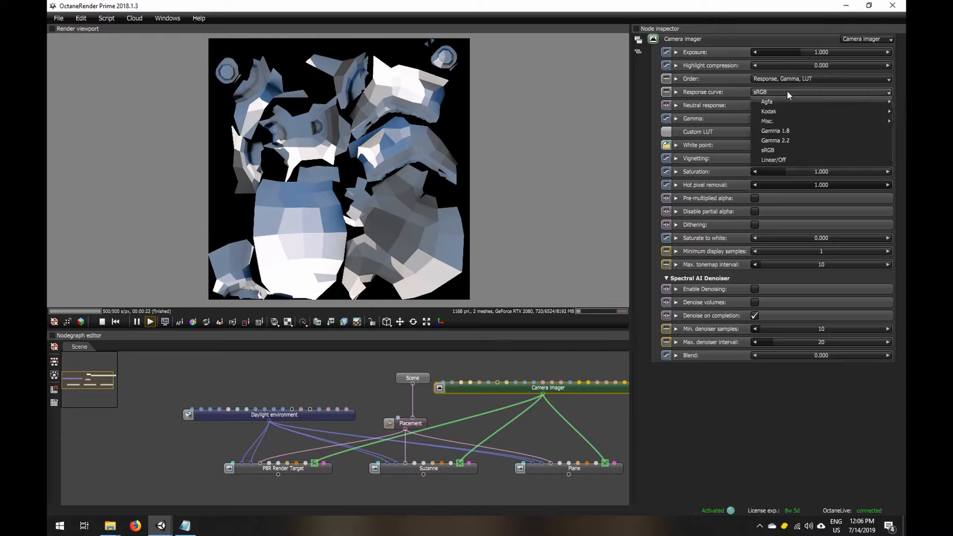
left_click(782, 160)
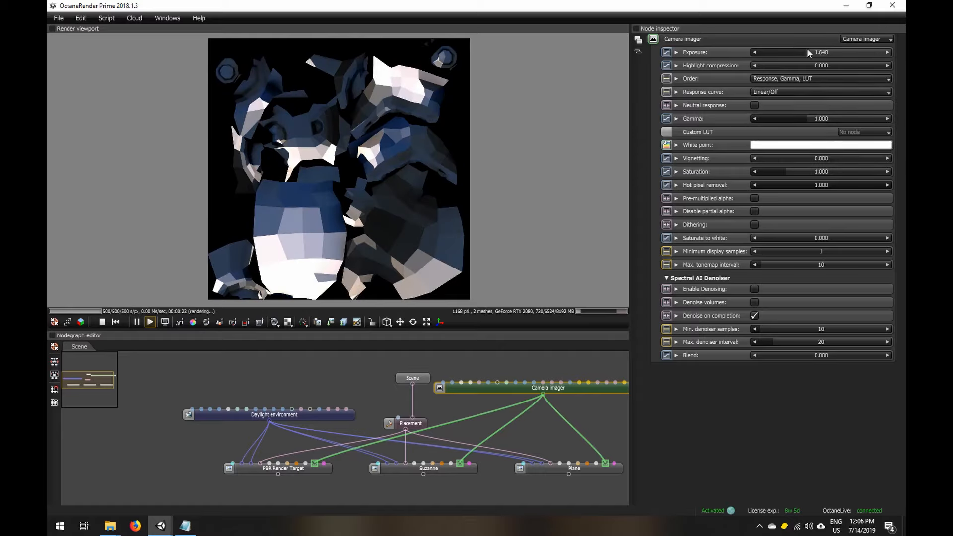
Set the Camera imager's exposure to 2.620 and highlight compression to 1.000, and enable denoising
mouse_move(806, 47)
left_mouse_down()
mouse_move(816, 49)
mouse_move(807, 56)
left_mouse_up()
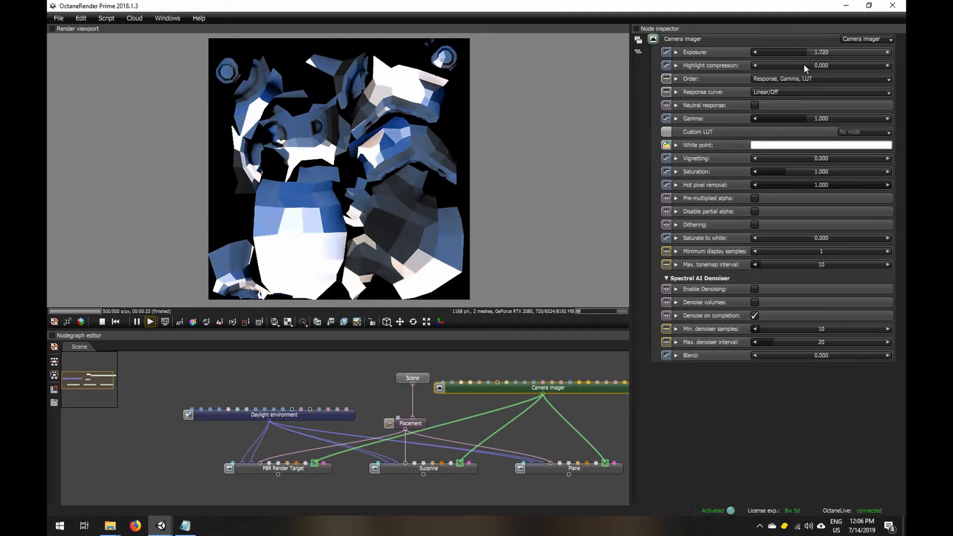
left_click_drag(804, 67, 887, 65)
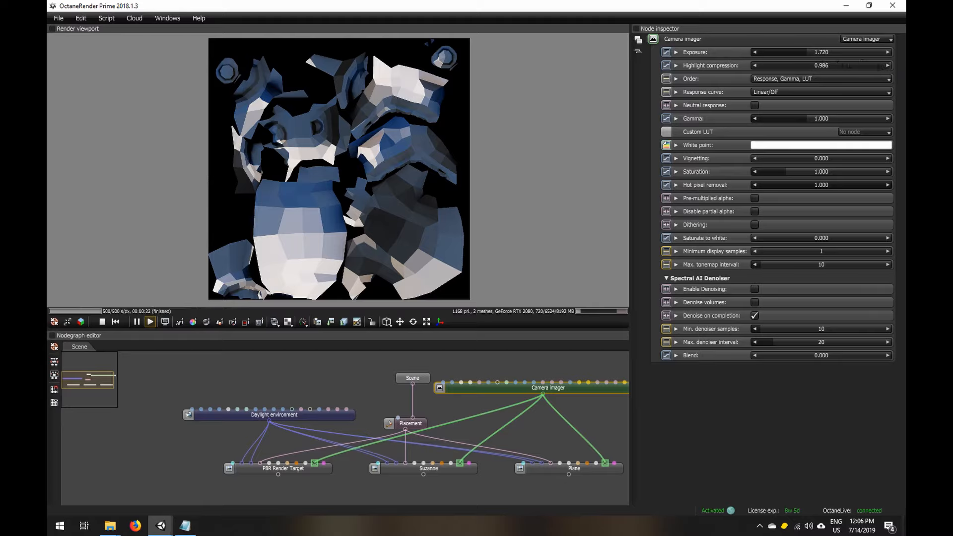
left_click_drag(806, 53, 810, 50)
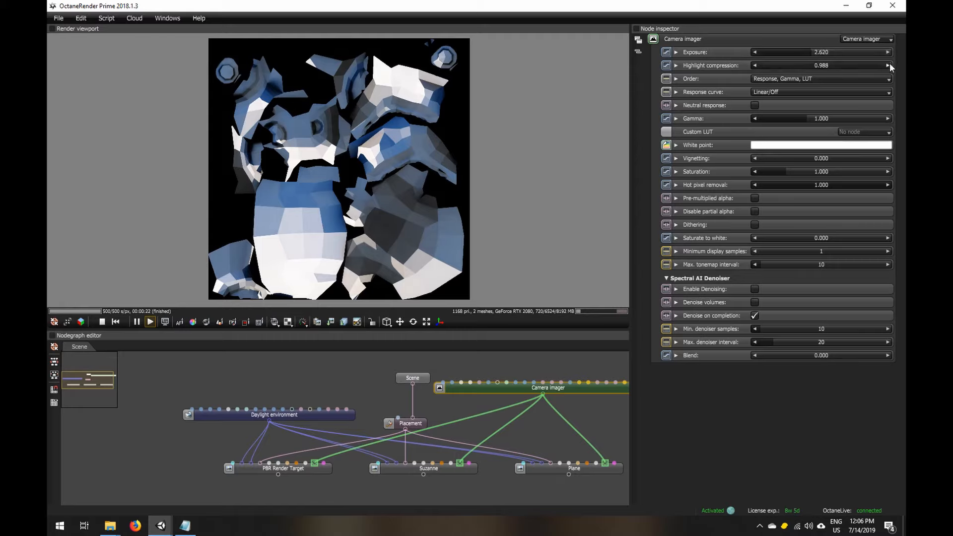
mouse_move(887, 65)
left_mouse_down()
mouse_move(861, 66)
mouse_move(899, 67)
left_mouse_up()
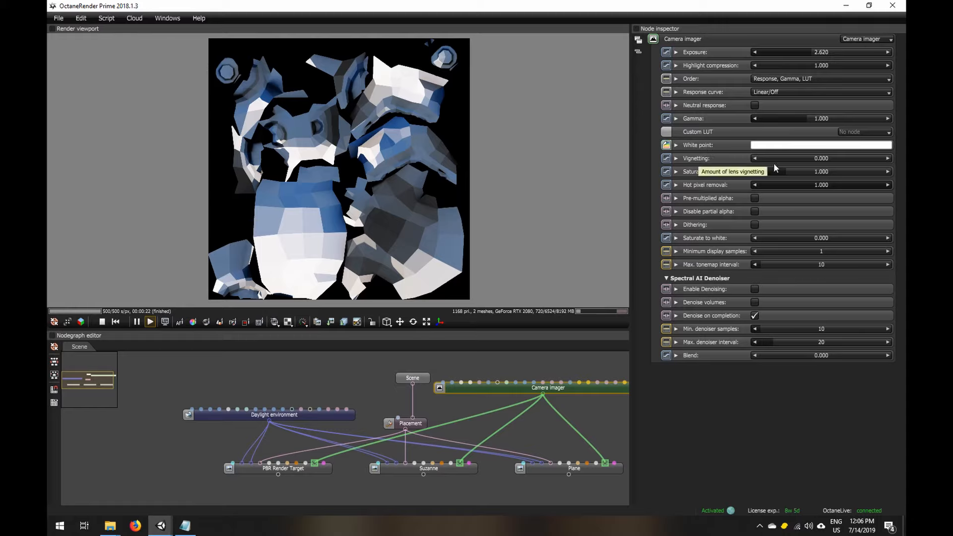
left_click(758, 292)
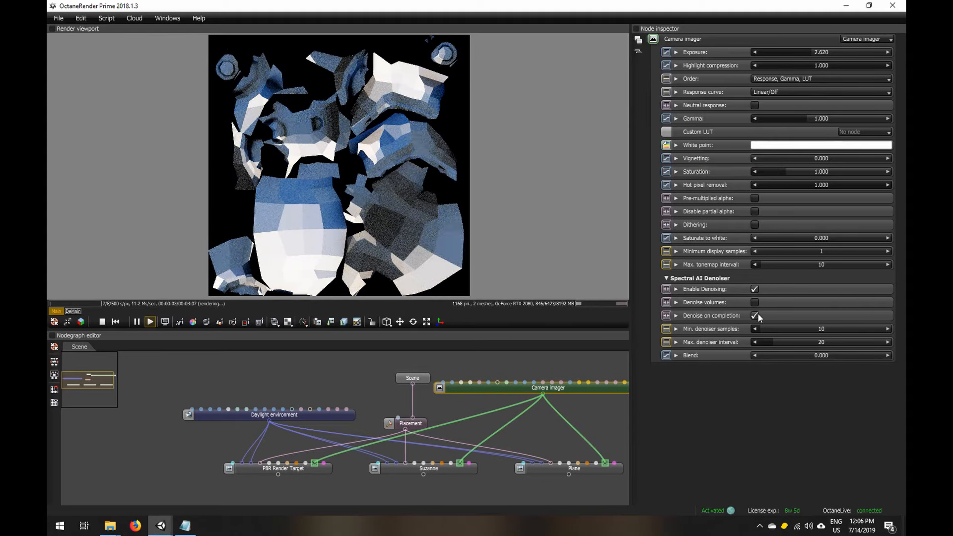
left_click(74, 312)
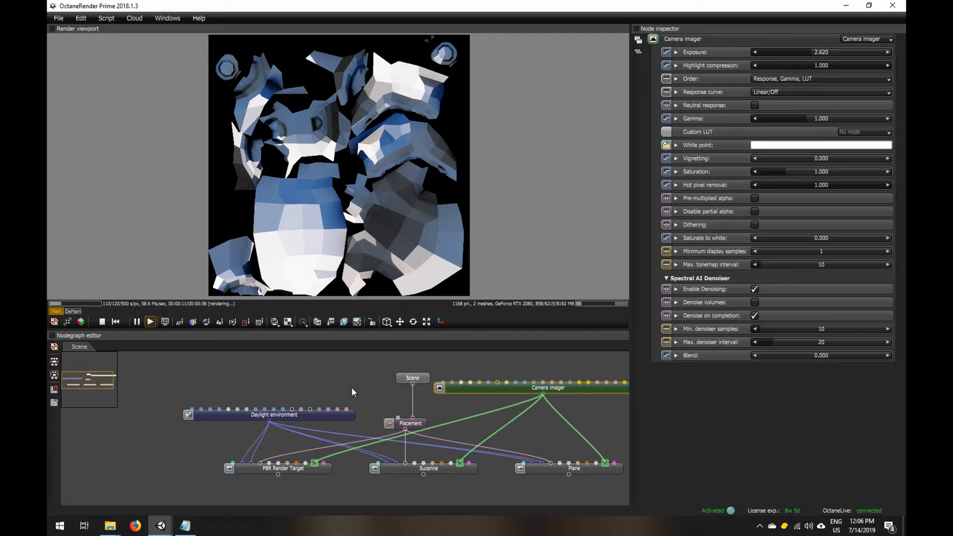
Add a Path tracing kernel node and connect it to the kernel inputs of PBR Render Target, Suzanne and Plane
left_click(340, 378)
right_click(338, 371)
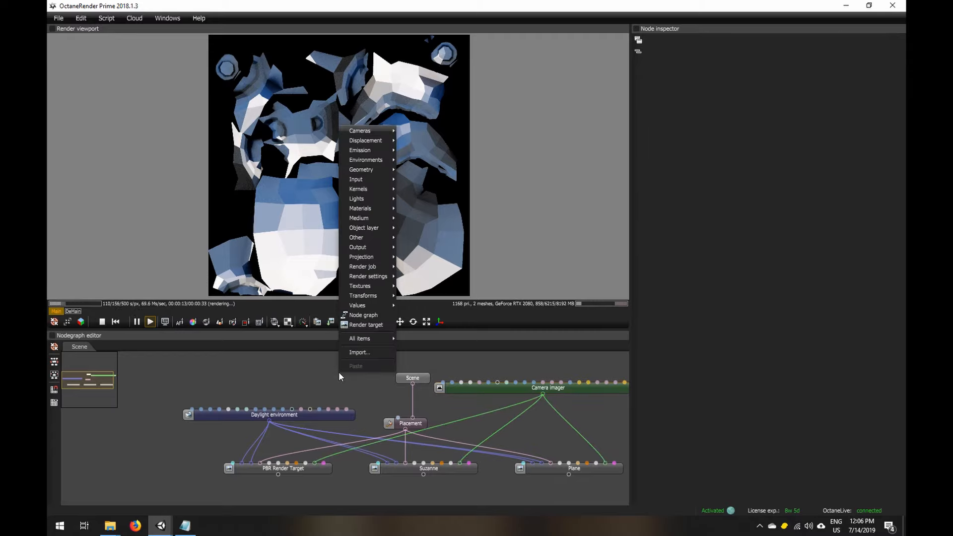
mouse_move(368, 188)
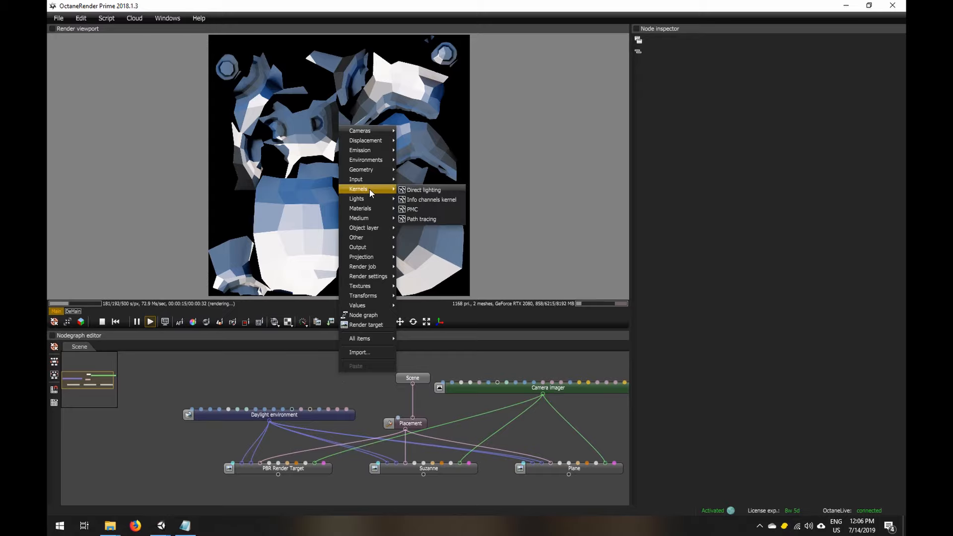
left_click(419, 219)
mouse_move(368, 377)
left_mouse_down()
mouse_move(292, 371)
mouse_move(302, 361)
mouse_move(286, 464)
left_mouse_up()
left_click_drag(273, 364, 432, 464)
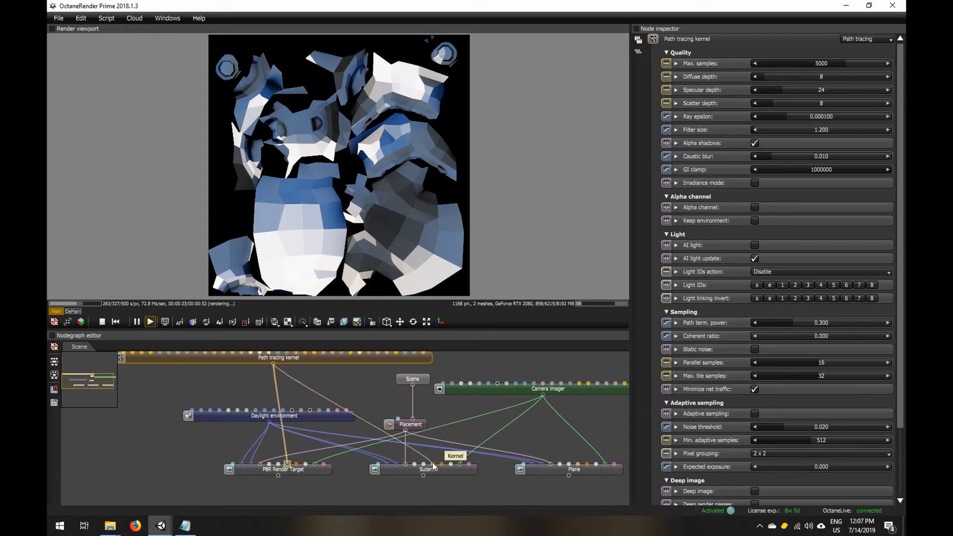
mouse_move(273, 363)
left_mouse_down()
mouse_move(445, 392)
mouse_move(585, 466)
left_mouse_up()
left_click_drag(342, 383, 379, 370)
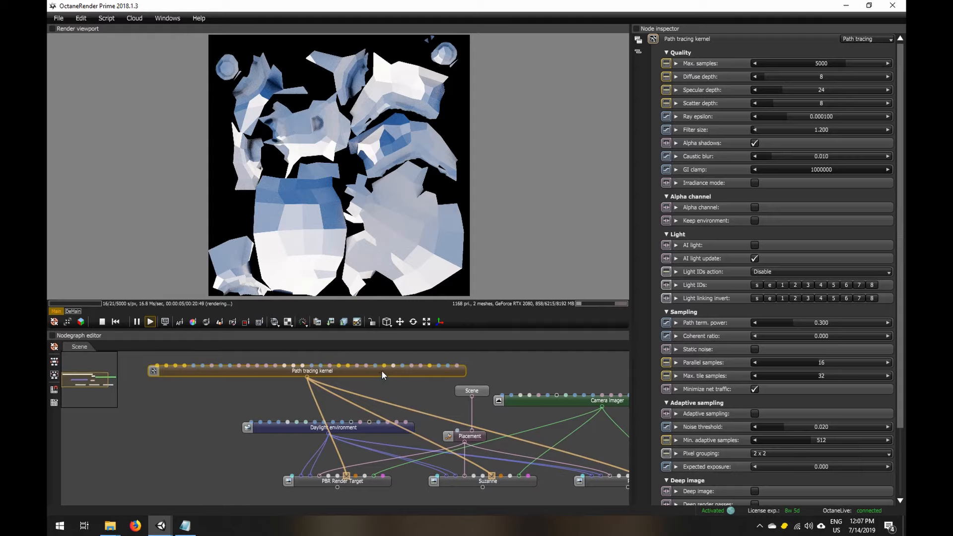
Set the path tracing kernel's specular depth to 4 and its maximum samples to 500
double_click(811, 78)
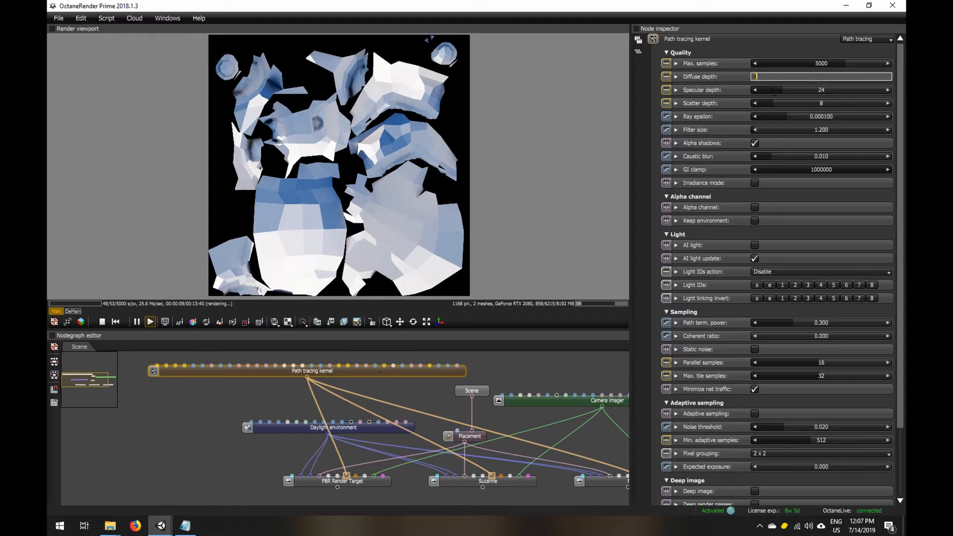
double_click(775, 91)
type("4")
double_click(819, 63)
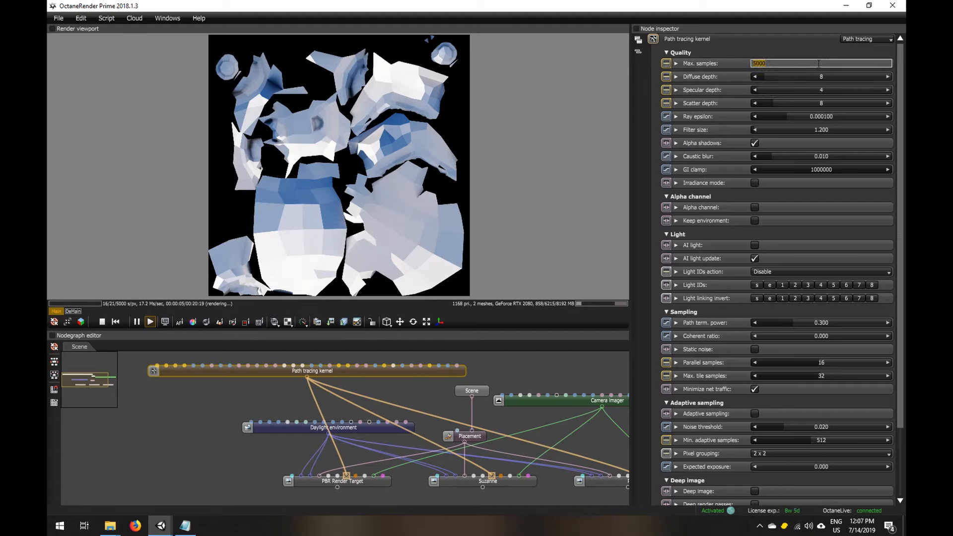
type("900")
key("BackSpace")
key("BackSpace")
key("BackSpace")
type("500")
key("Return")
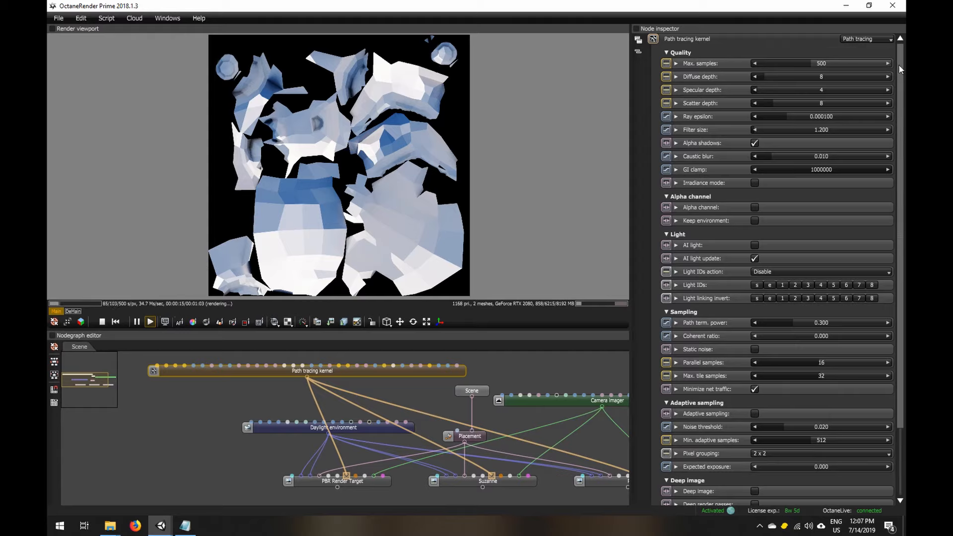
Set the path tracing kernel's GI clamp to 10000 and enable AI light
left_click(822, 169)
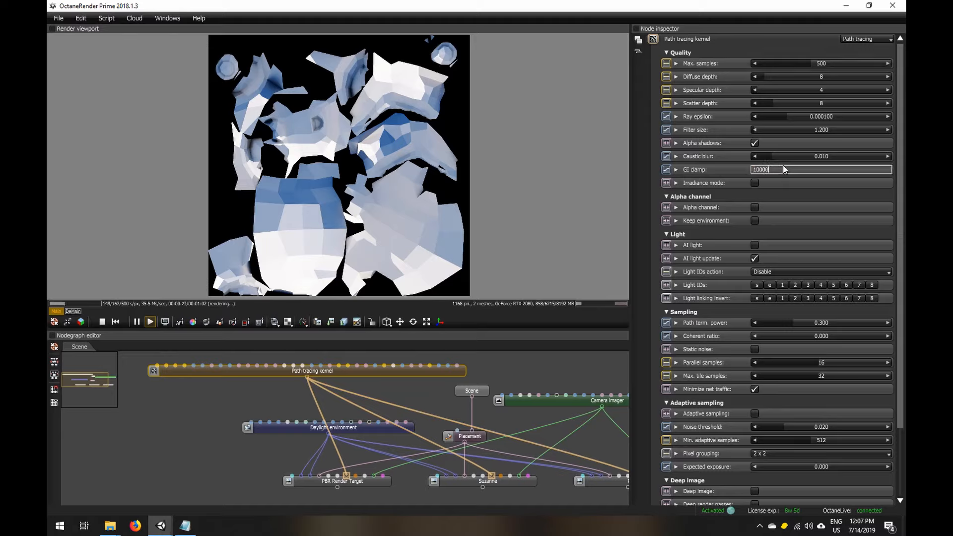
type("10000")
key("Return")
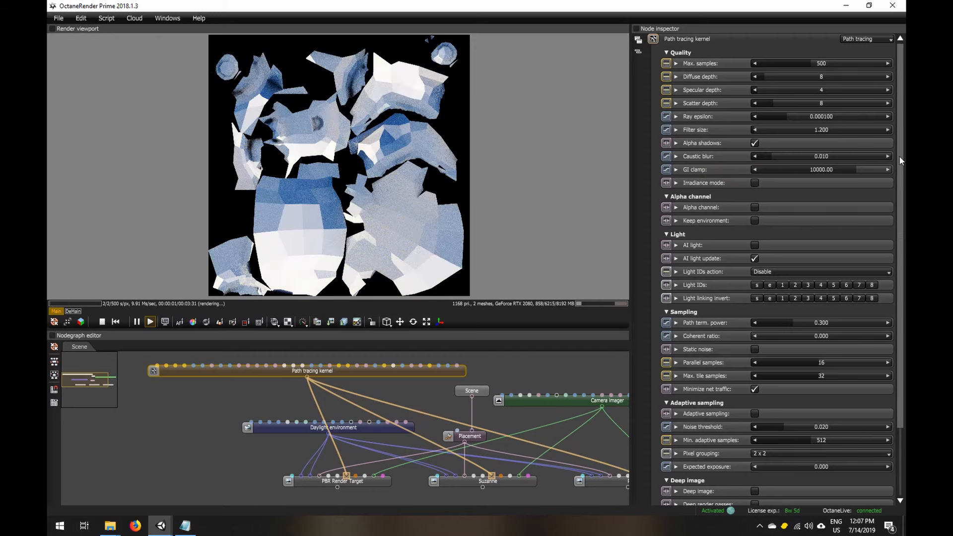
left_click_drag(899, 156, 895, 223)
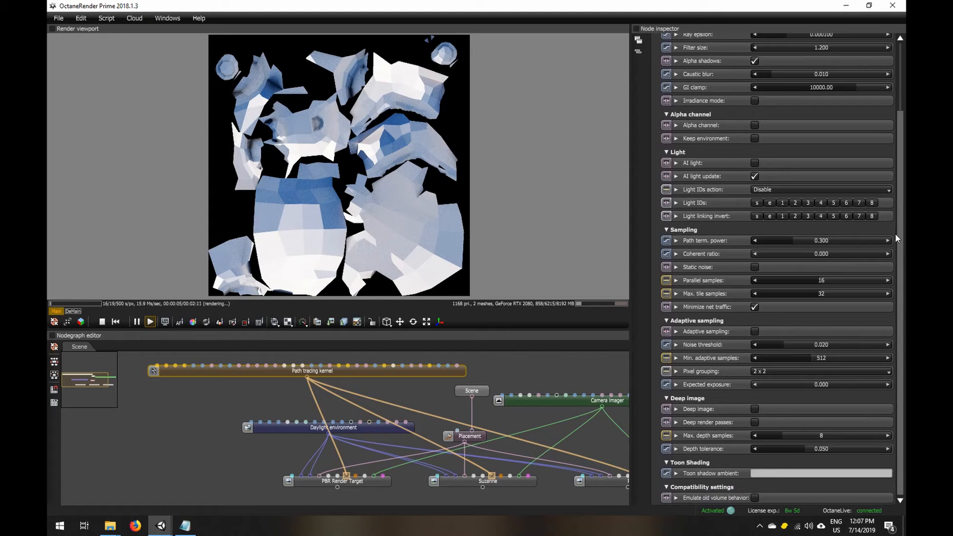
left_click(756, 162)
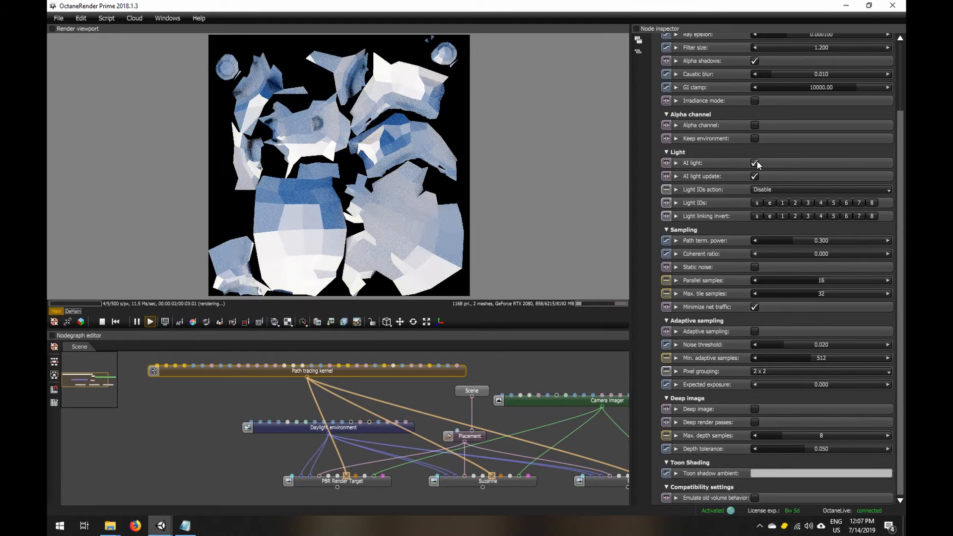
Set the kernel's path termination power to 0.15 and its parallel samples to 32
double_click(798, 239)
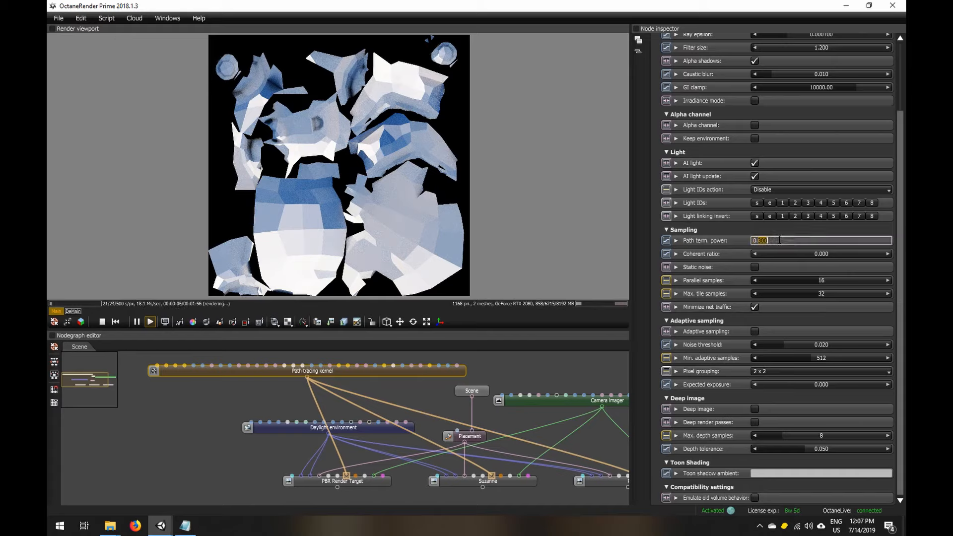
type("0.15")
key("Return")
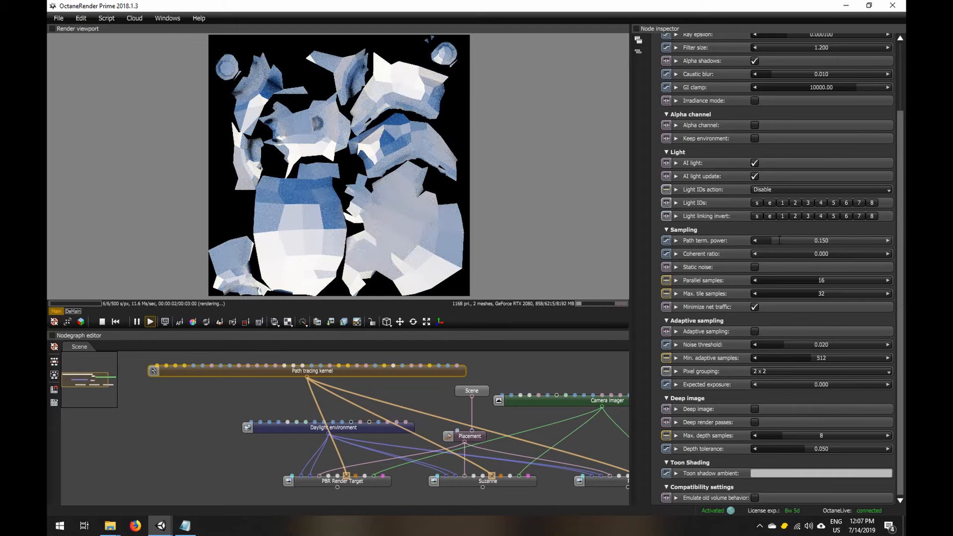
left_click_drag(836, 280, 897, 283)
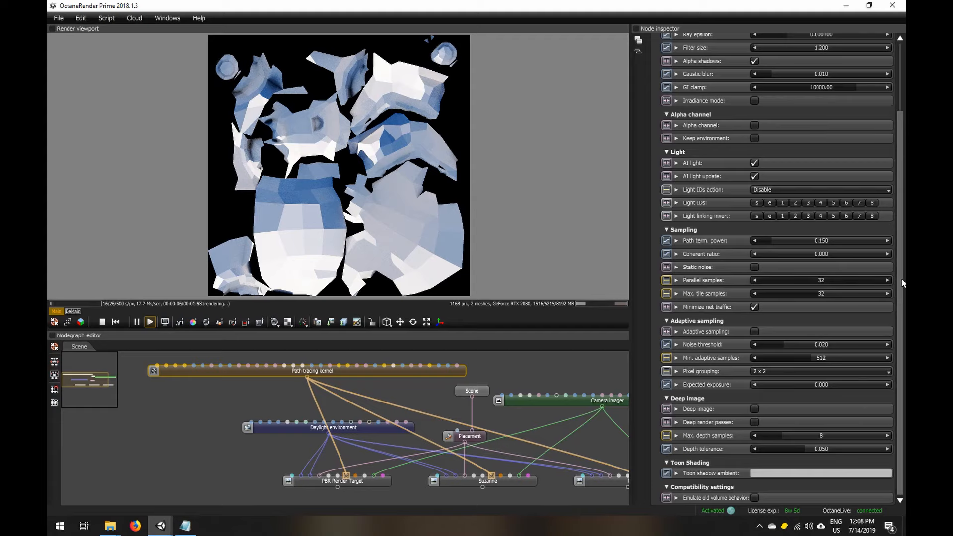
Enable adaptive sampling on the path tracing kernel and set its expected exposure to 1
left_click(755, 332)
double_click(821, 385)
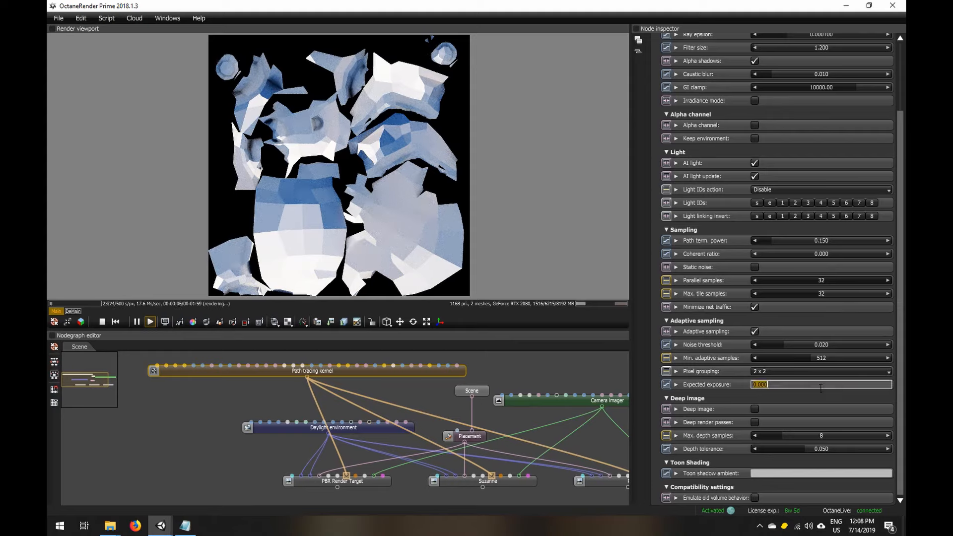
type("1")
key("Return")
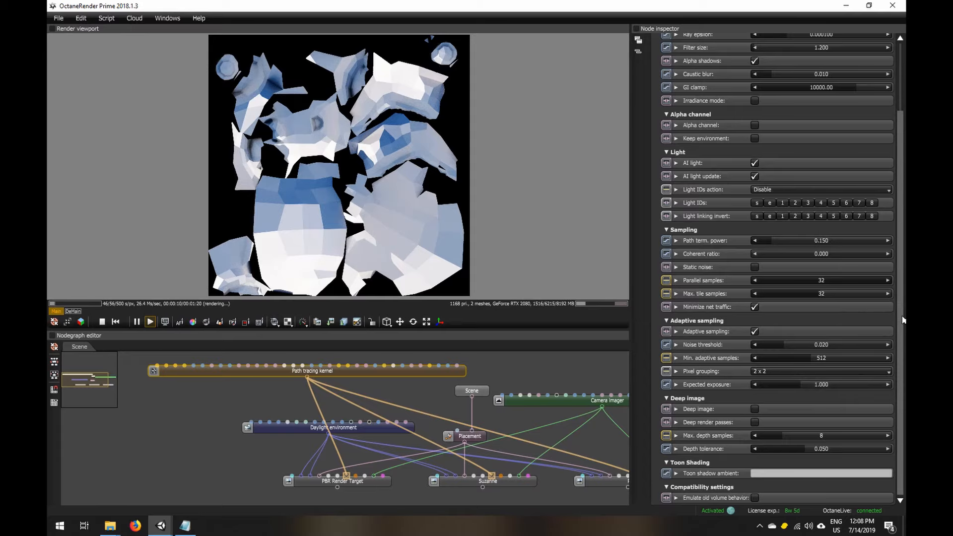
Set the Camera imager node's exposure to 2.5
left_click(560, 401)
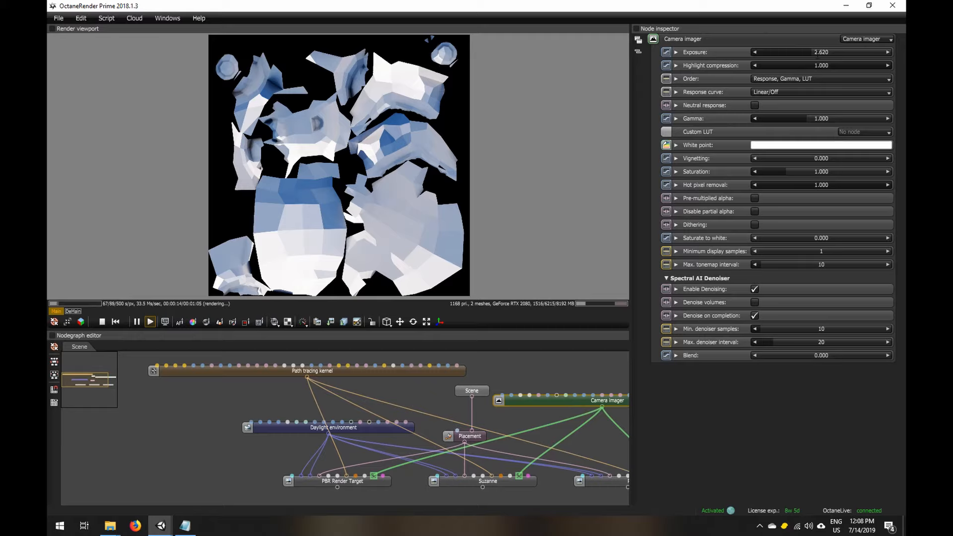
double_click(817, 53)
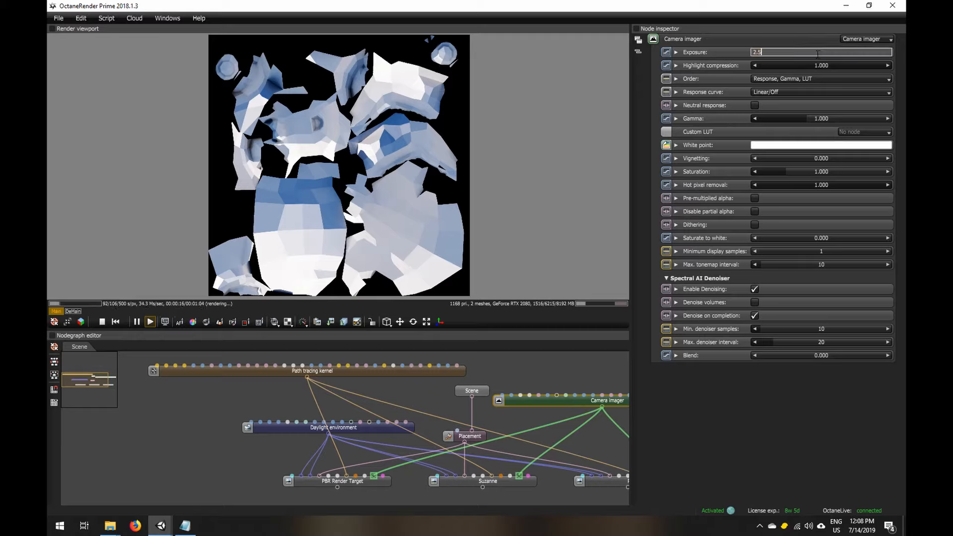
key("Return")
left_click(412, 377)
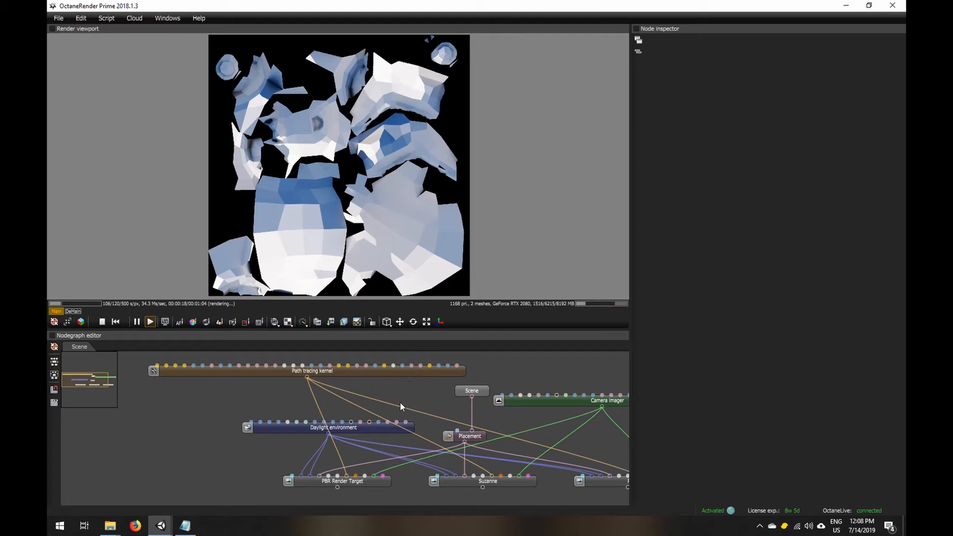
Set the path tracing kernel's expected exposure to 2.5 to match the camera imager
left_click(382, 375)
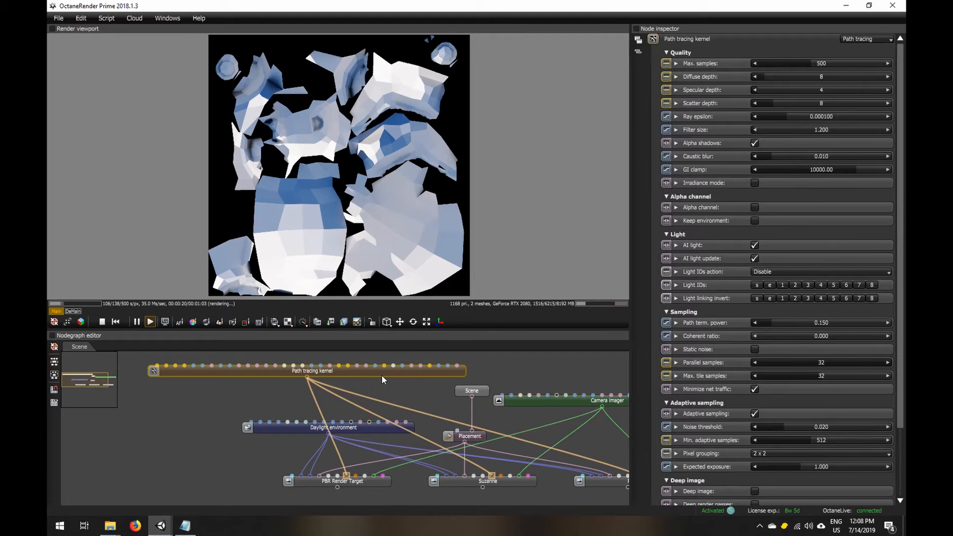
double_click(795, 466)
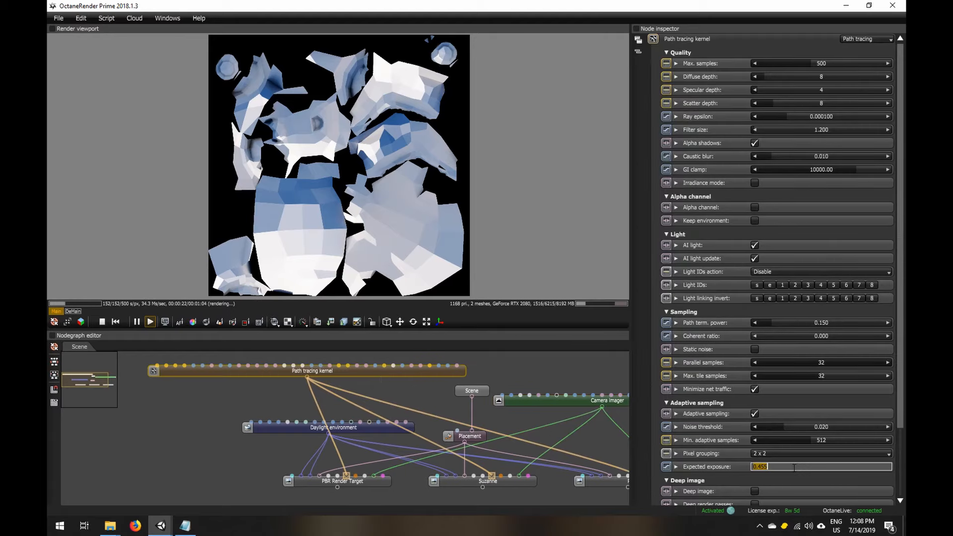
type("2.5")
key("Return")
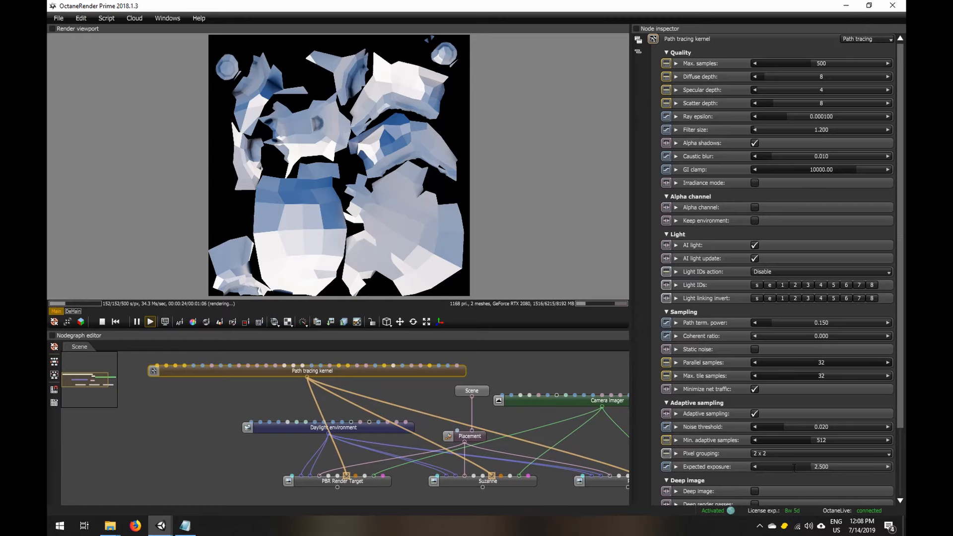
left_click_drag(901, 377, 901, 458)
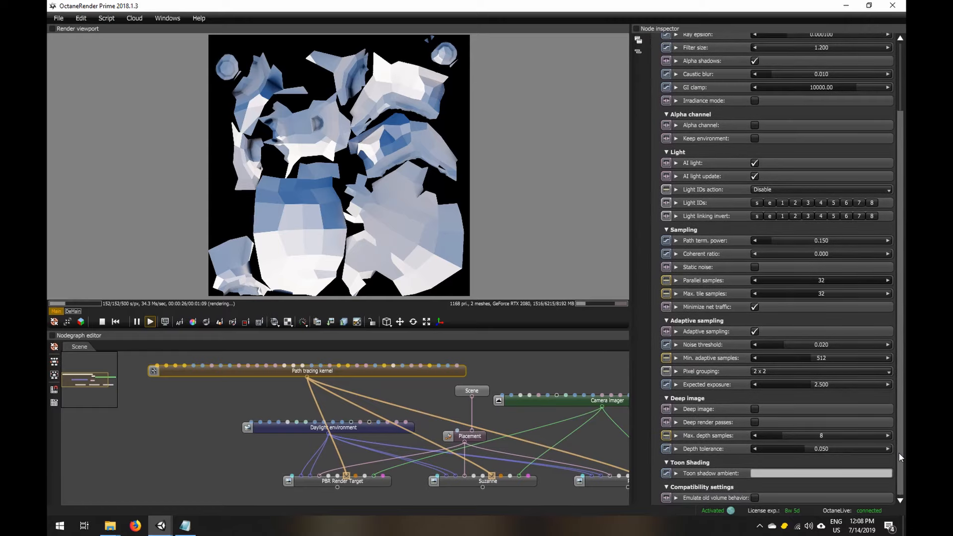
Line up the Path tracing kernel and Camera imager nodes in one row beside the Daylight environment node
left_click(521, 374)
mouse_move(439, 374)
left_mouse_down()
mouse_move(326, 402)
mouse_move(186, 419)
mouse_move(209, 429)
left_mouse_up()
left_click_drag(543, 405, 83, 425)
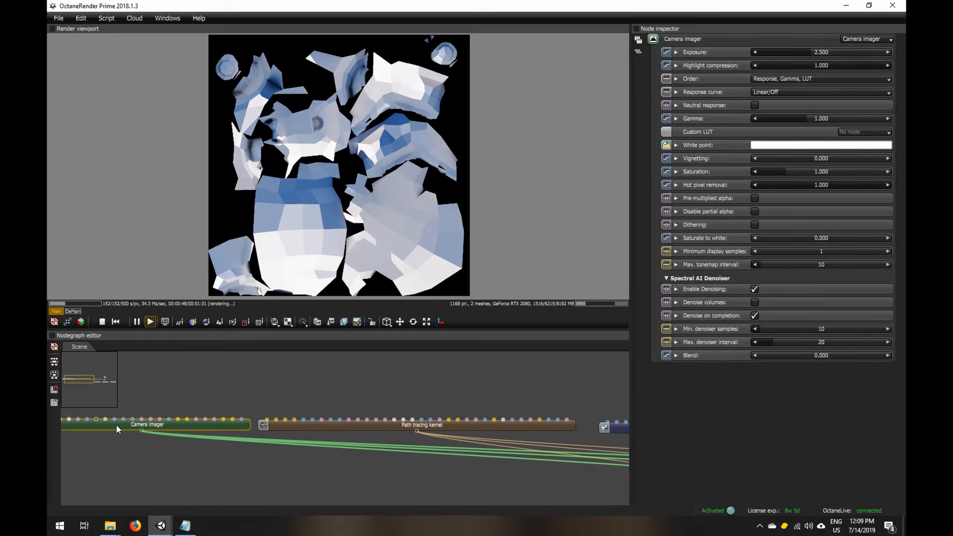
scroll(265, 405, "down", 4)
left_click_drag(347, 381, 317, 370)
scroll(532, 427, "up", 3)
scroll(532, 428, "up", 2)
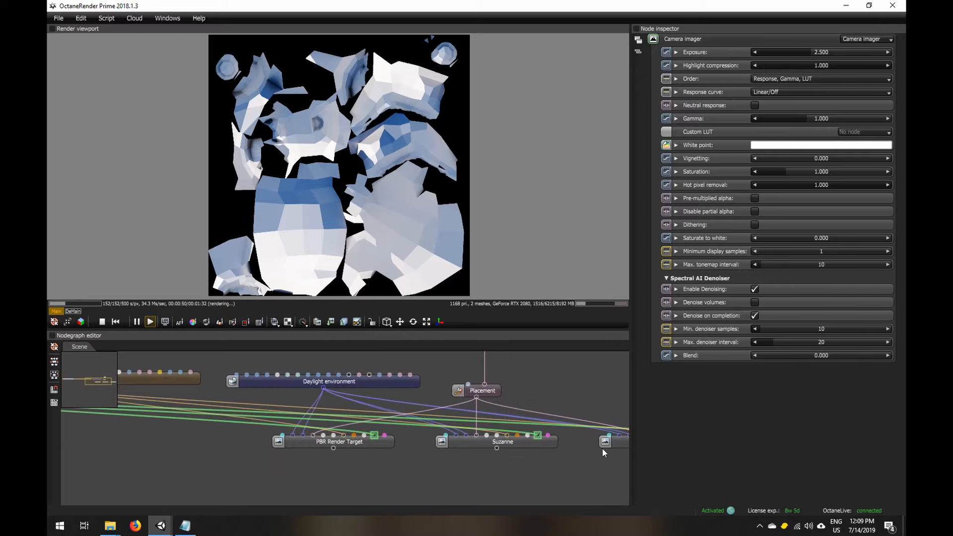
Reposition the Placement and Scene nodes above the Suzanne render target
left_click_drag(602, 449, 524, 457)
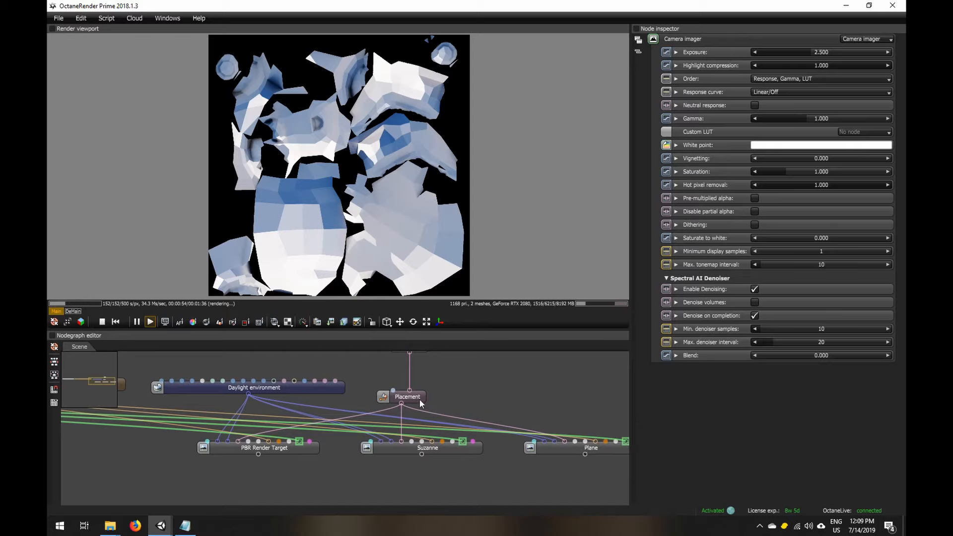
left_click_drag(420, 403, 436, 429)
left_click(416, 442)
left_click(483, 395)
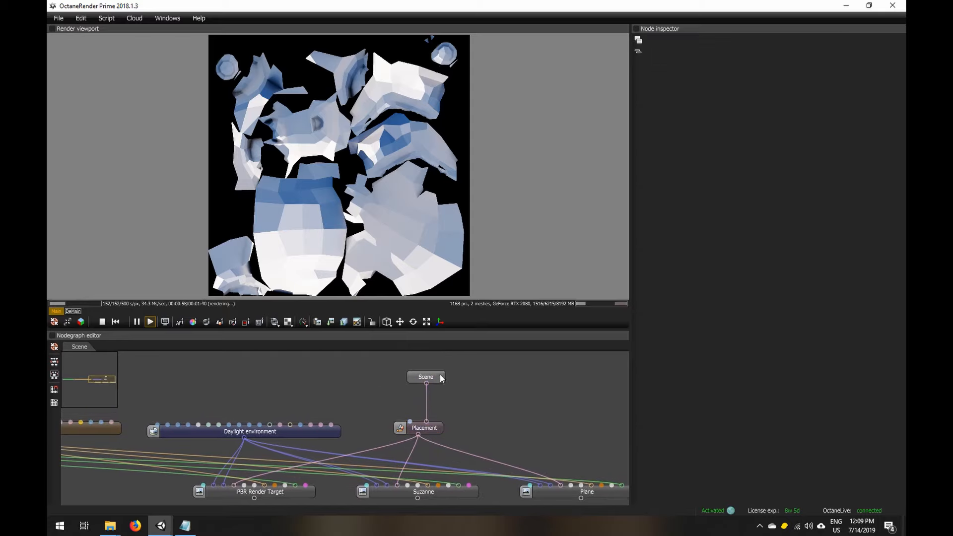
Open the Scene node's internal graph and automatically unfold its overlapping nodes into a readable layout
left_click(440, 378)
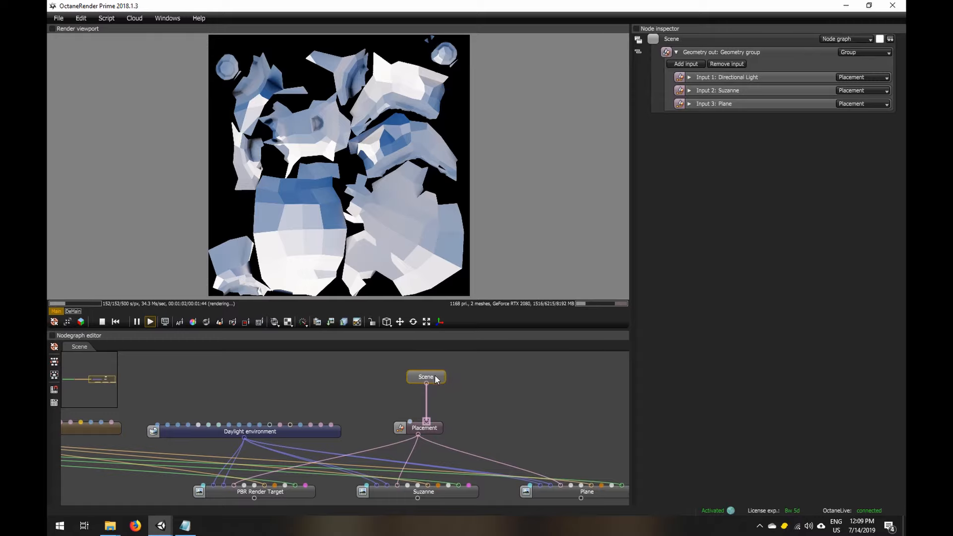
double_click(437, 380)
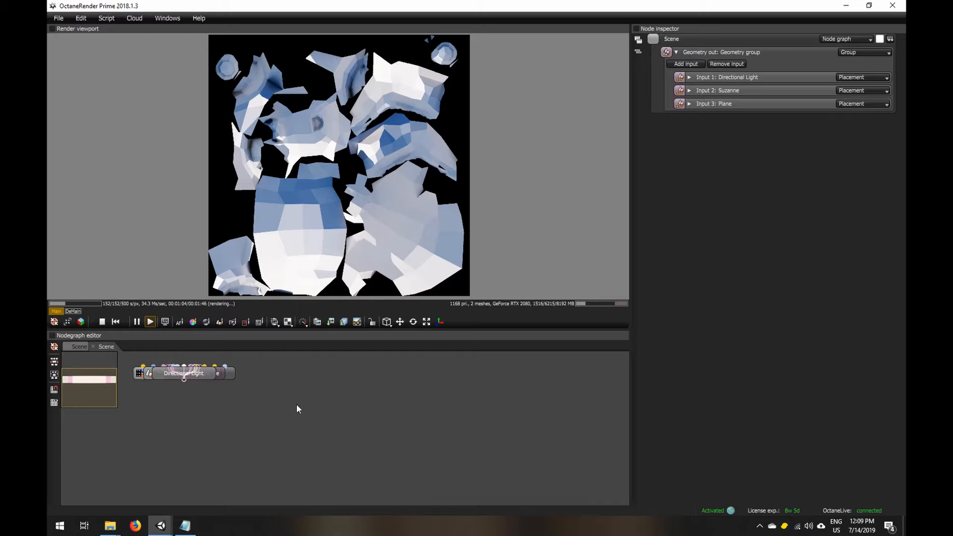
left_click_drag(297, 404, 409, 407)
right_click(280, 427)
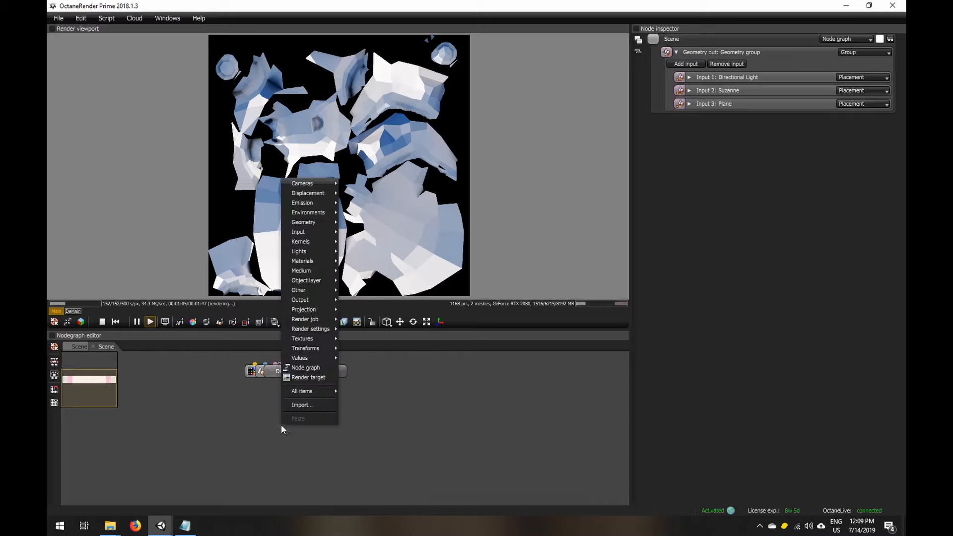
left_click(53, 376)
left_click_drag(196, 413, 292, 431)
scroll(345, 394, "down", 3)
scroll(346, 396, "up", 3)
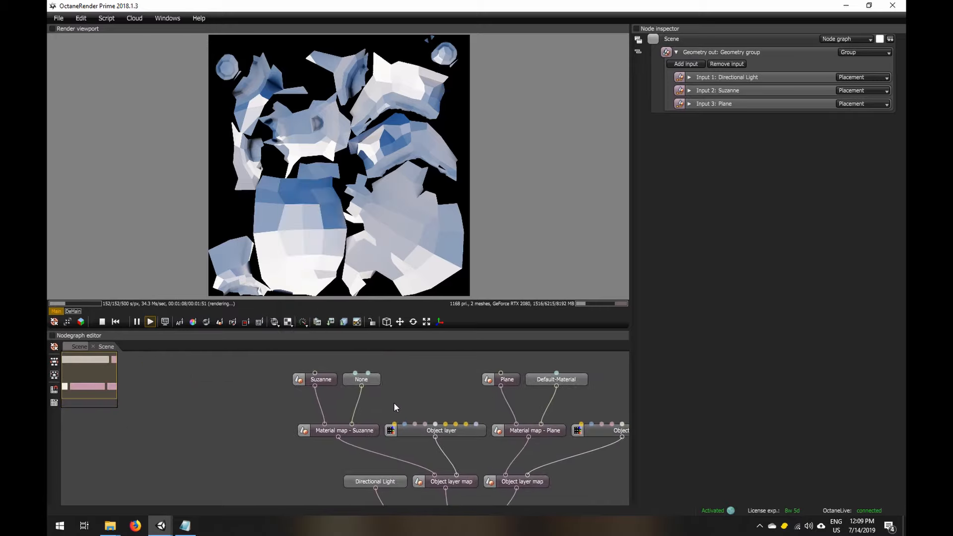
Examine the Suzanne mesh node and the geometry chain down to the group output, and return to the top-level graph for an overview
left_click_drag(413, 400, 380, 376)
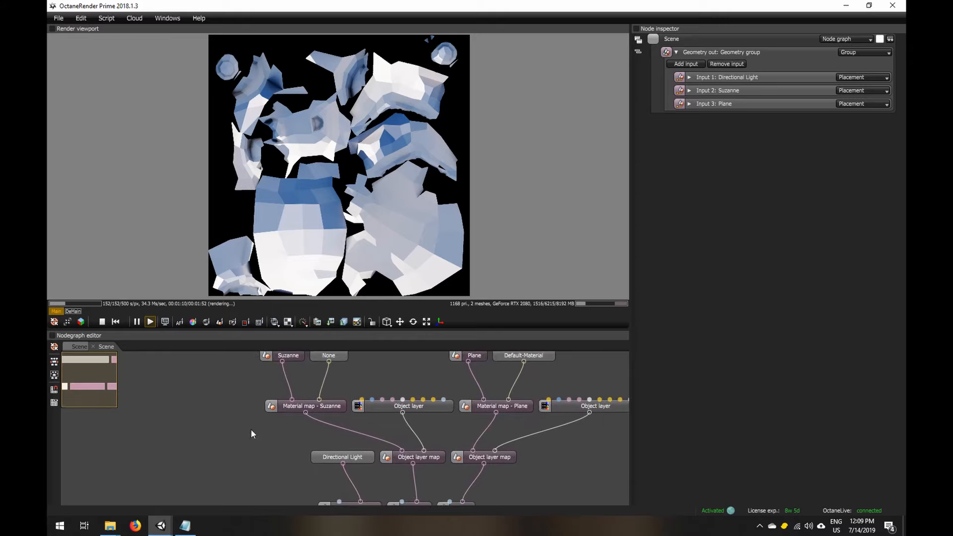
left_click_drag(251, 434, 256, 463)
left_click(297, 388)
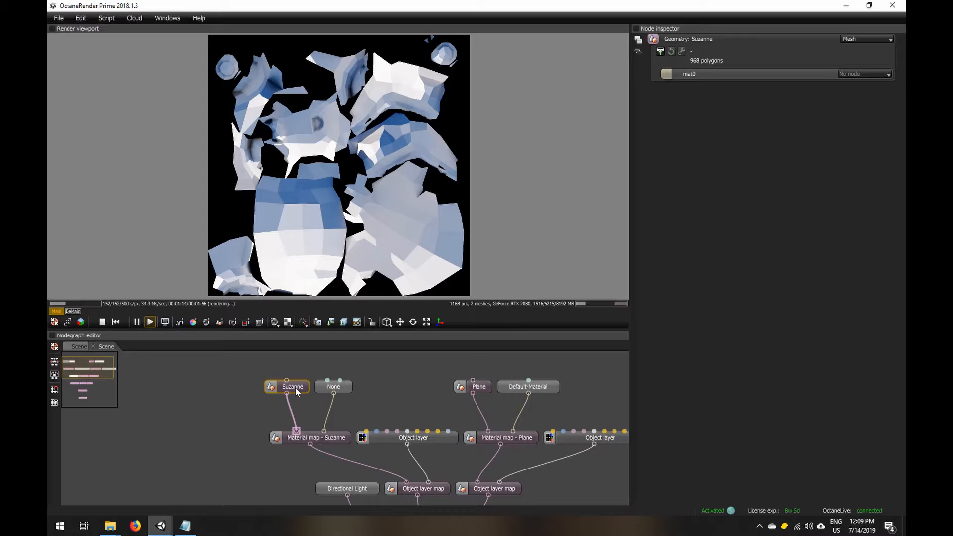
left_click_drag(273, 460, 287, 363)
left_click_drag(292, 428, 301, 368)
scroll(302, 382, "down", 2)
scroll(302, 381, "down", 1)
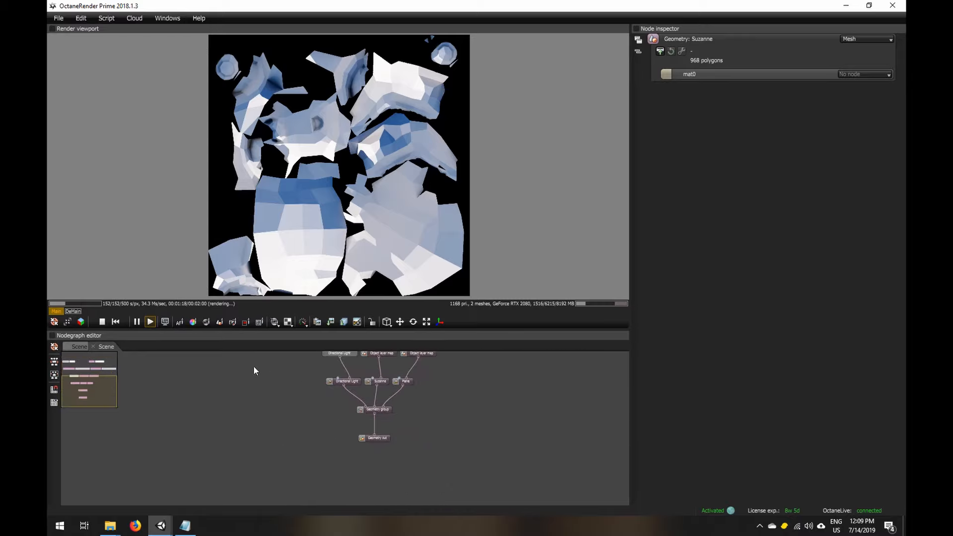
left_click(96, 347)
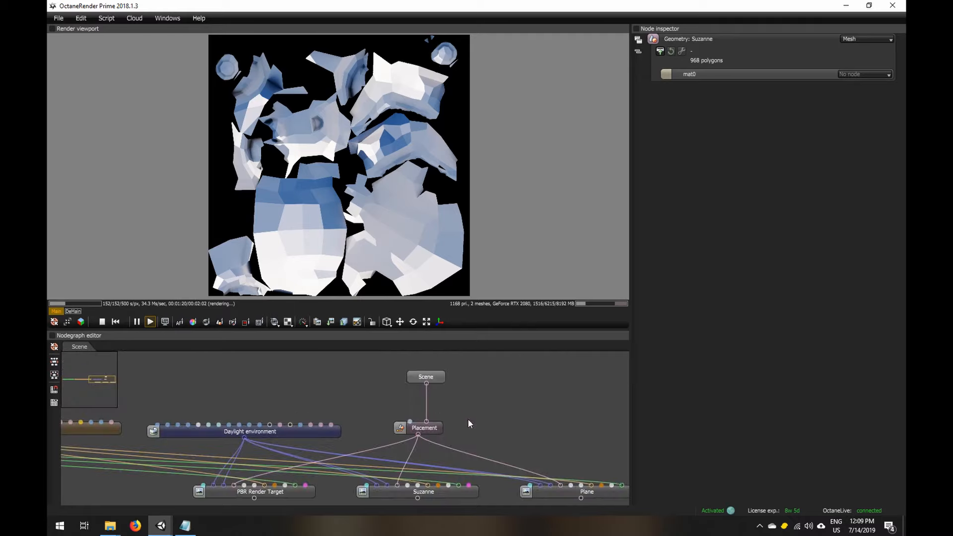
left_click(489, 426)
scroll(469, 406, "down", 3)
scroll(581, 415, "down", 1)
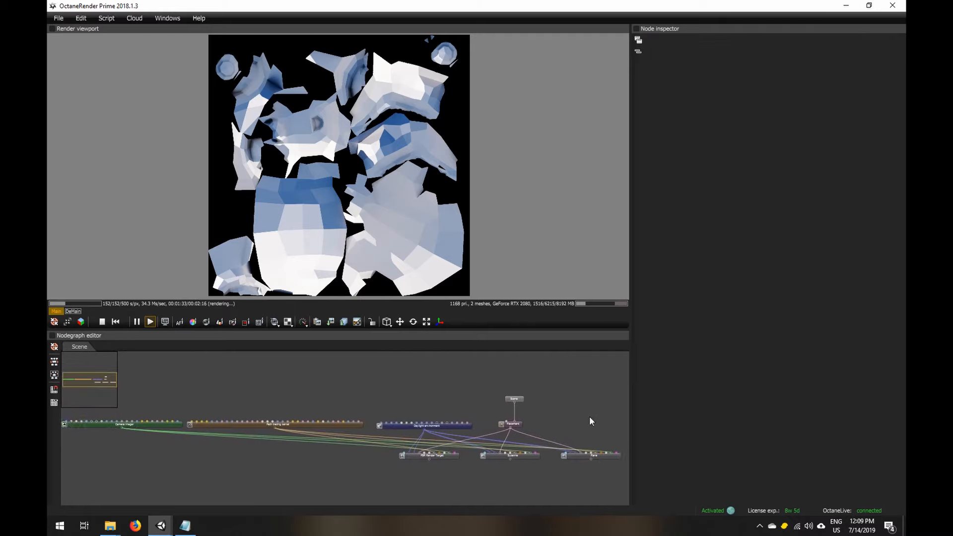
left_click_drag(588, 416, 595, 417)
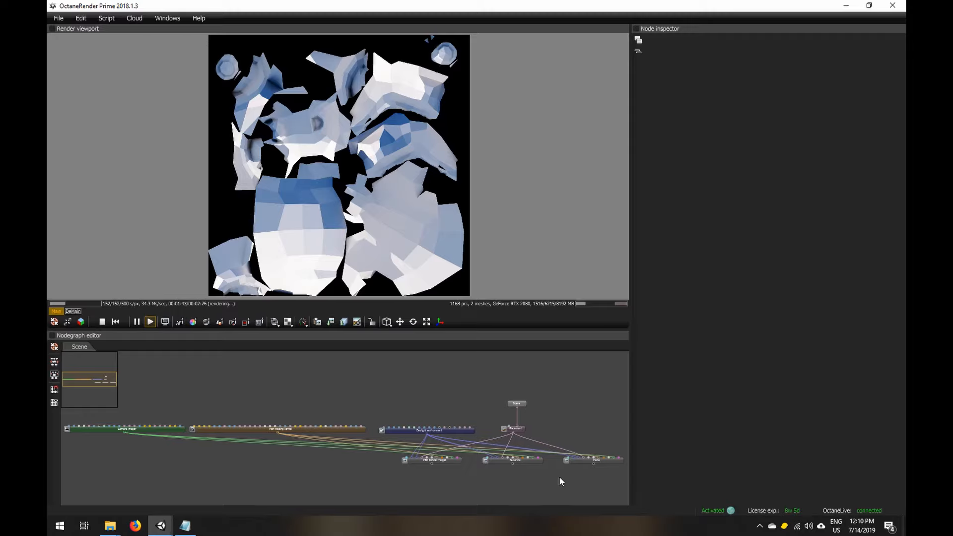
Open the Batch rendering script and exclude PBR Render Target from the render, keeping Plane and Suzanne
left_click(106, 18)
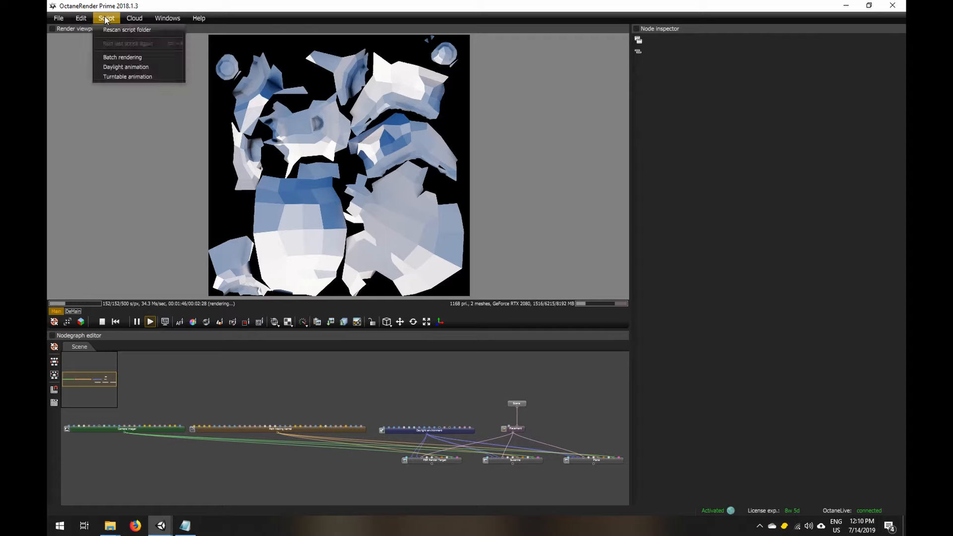
left_click(117, 55)
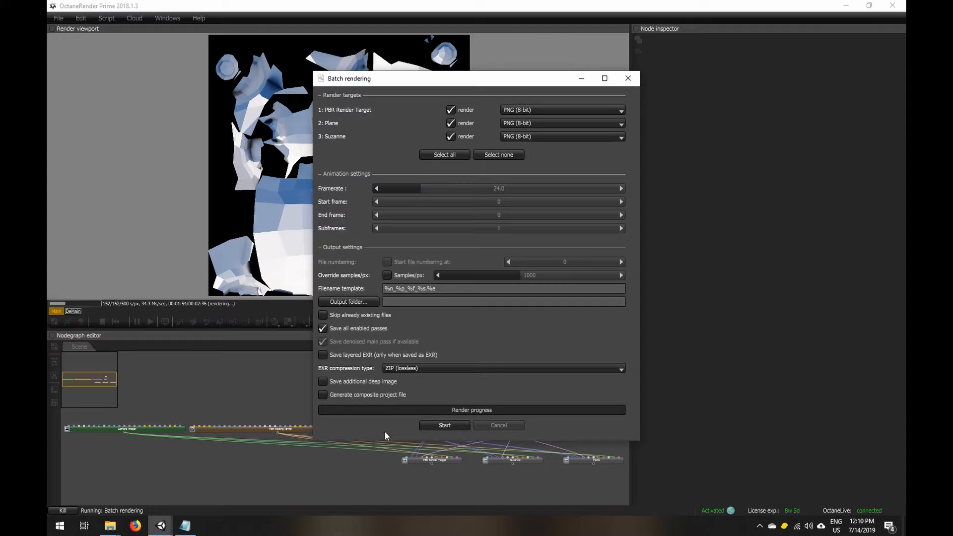
left_click(450, 110)
Override the batch render's samples per pixel with 100 and shorten the filename template to %n.%e
left_click(387, 275)
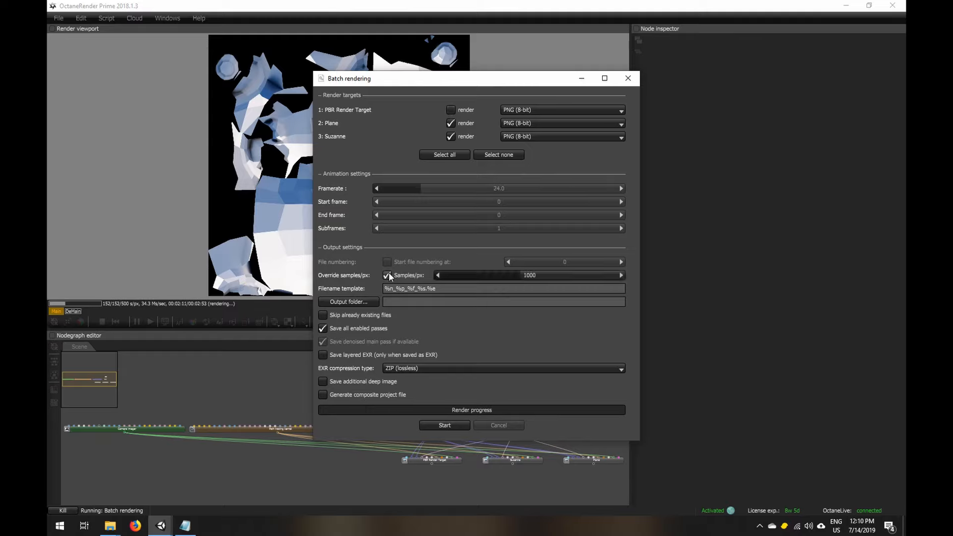
double_click(469, 273)
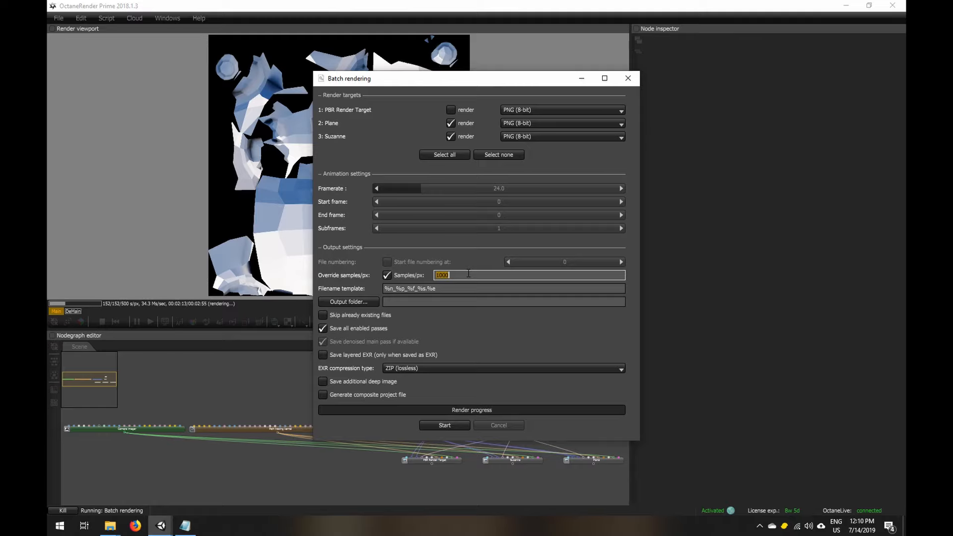
type("250")
key("BackSpace")
key("BackSpace")
key("BackSpace")
type("100")
left_click_drag(427, 289, 393, 290)
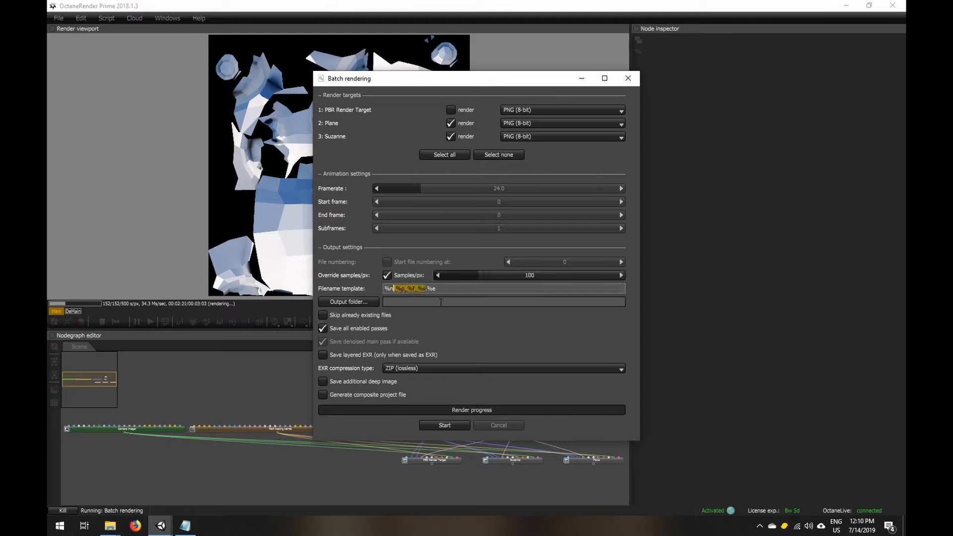
key("BackSpace")
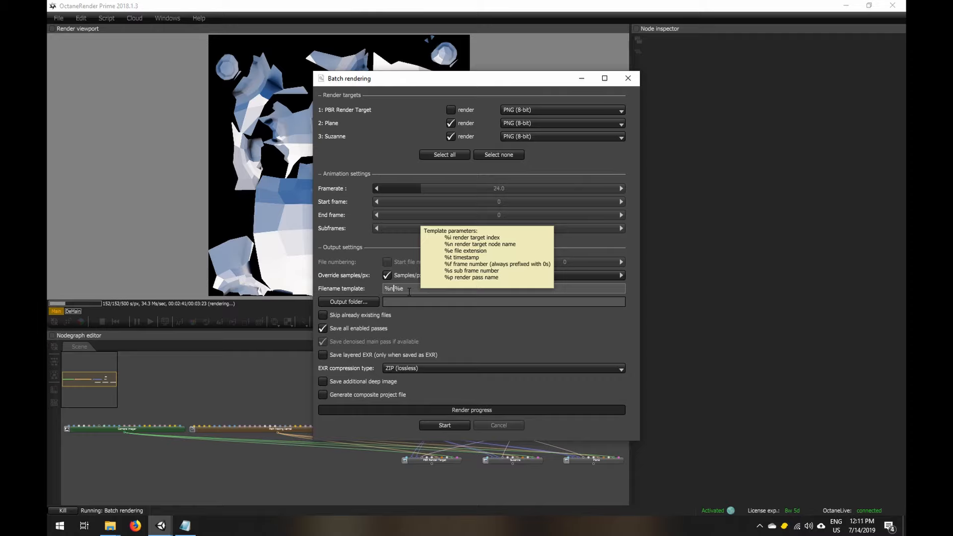
left_click(110, 525)
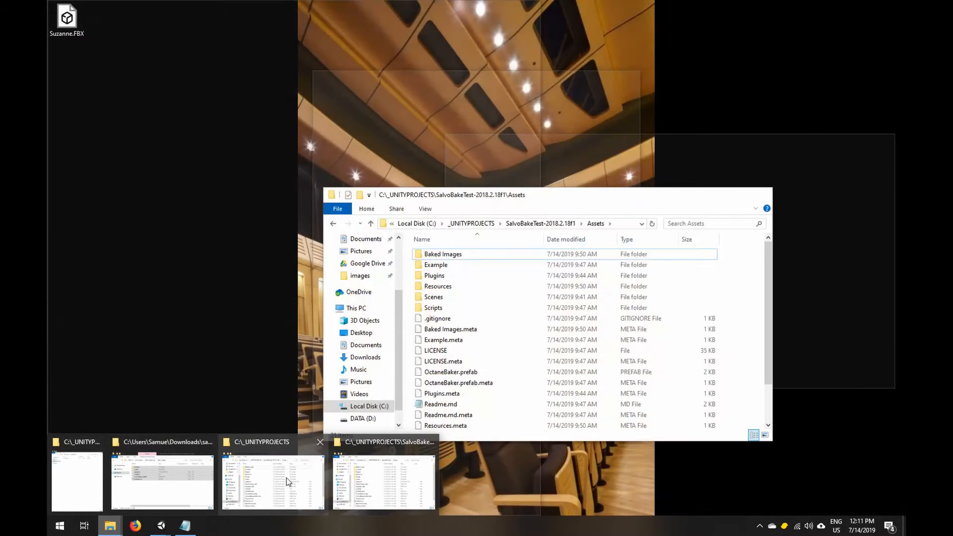
left_click(275, 480)
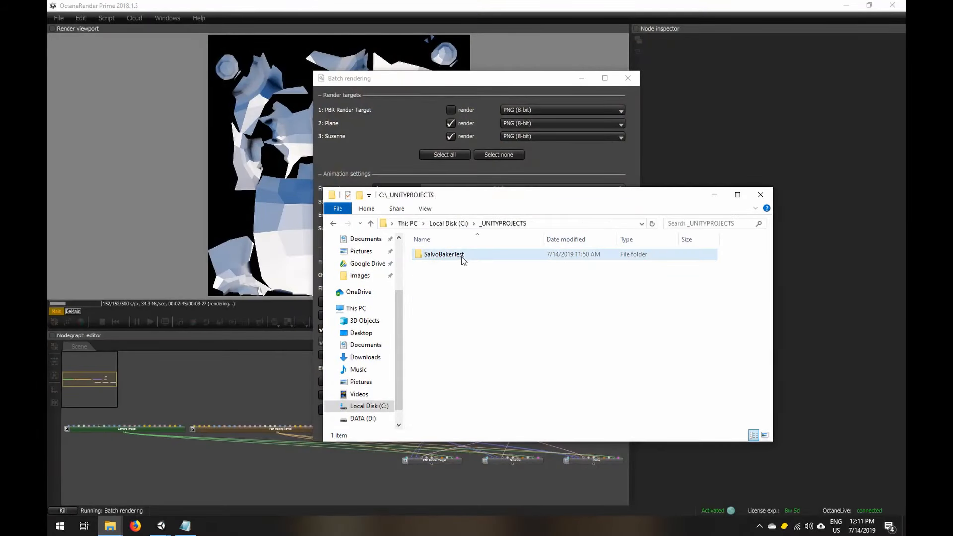
left_click(760, 194)
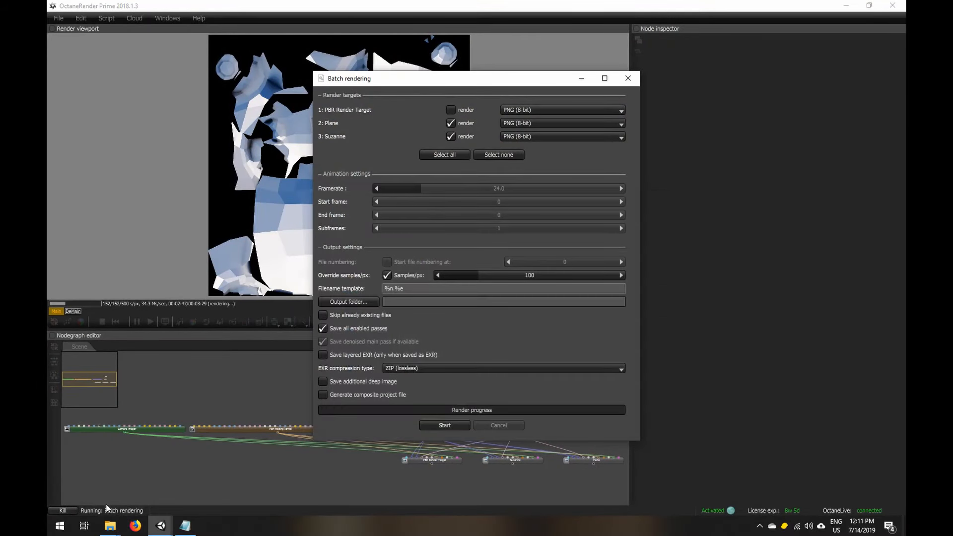
Switch to File Explorer and open the Baked Images folder in SalvoBakerTest's Assets
mouse_move(110, 525)
mouse_move(156, 467)
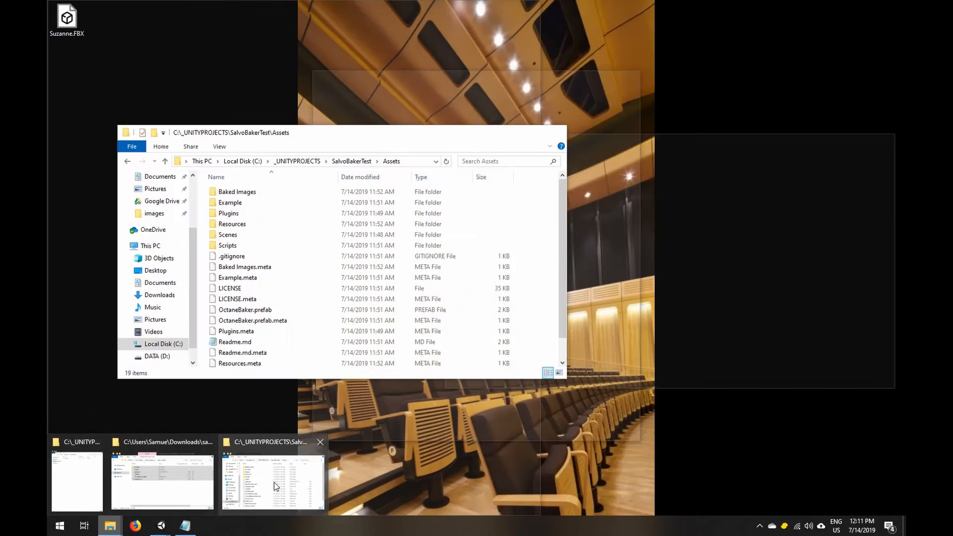
left_click(274, 482)
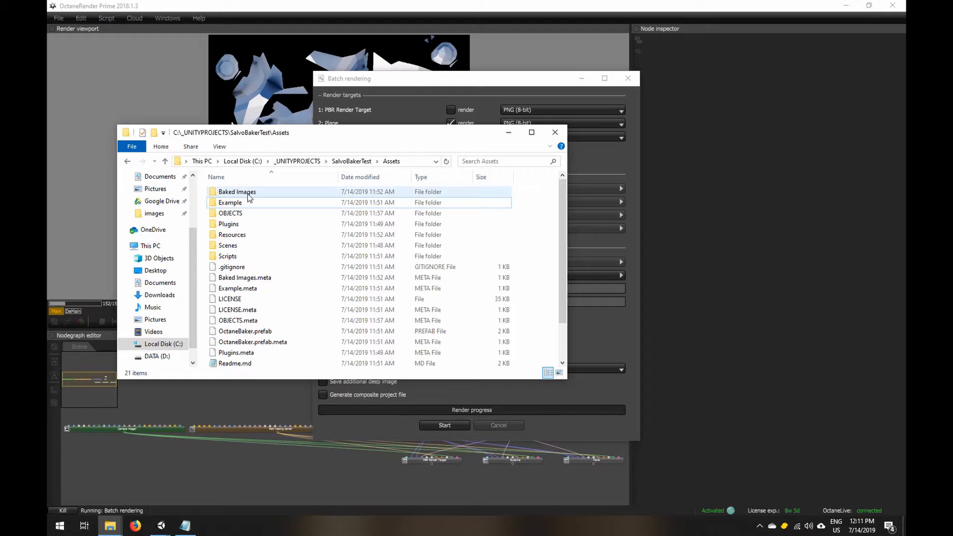
double_click(248, 193)
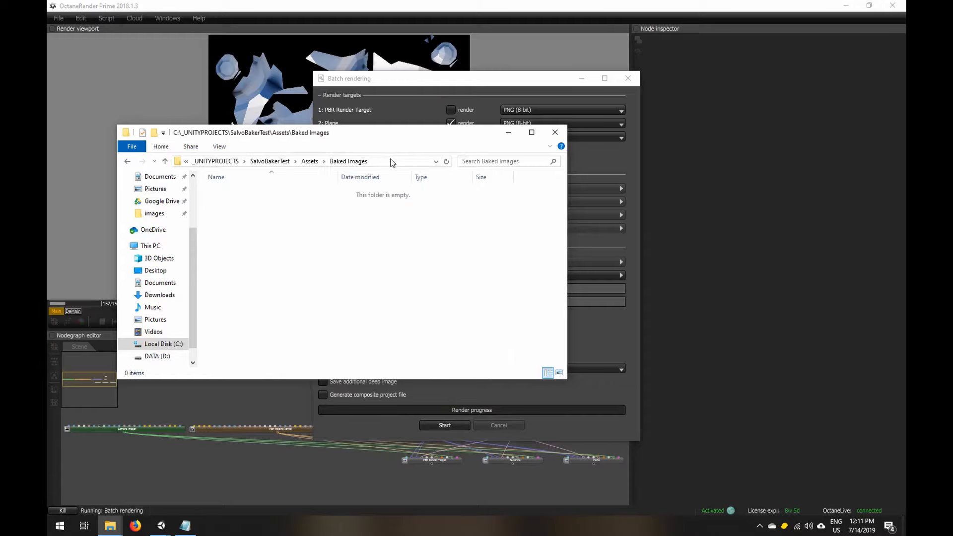
Copy the Baked Images folder path from File Explorer and set it as the batch render's output folder in OctaneRender
left_click(390, 164)
key("ctrl+c")
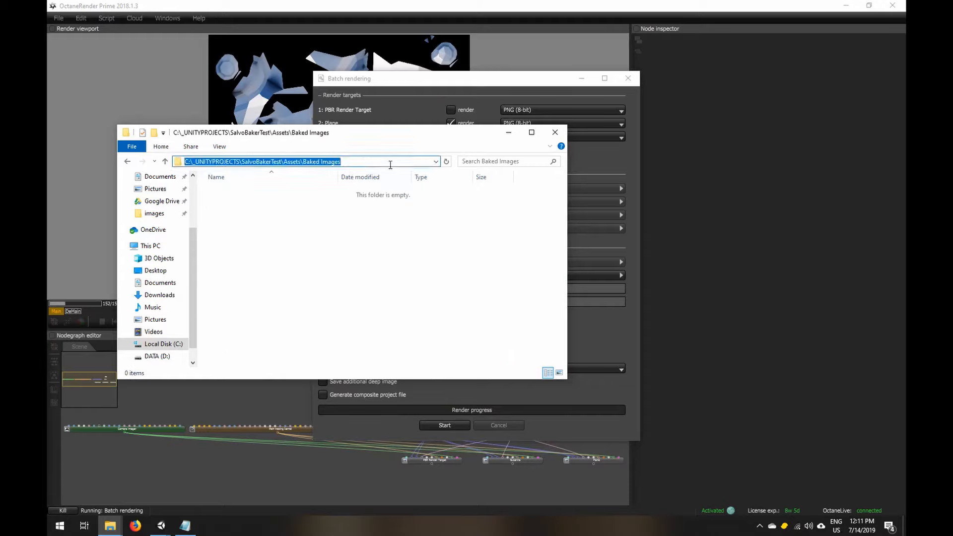
left_click(445, 81)
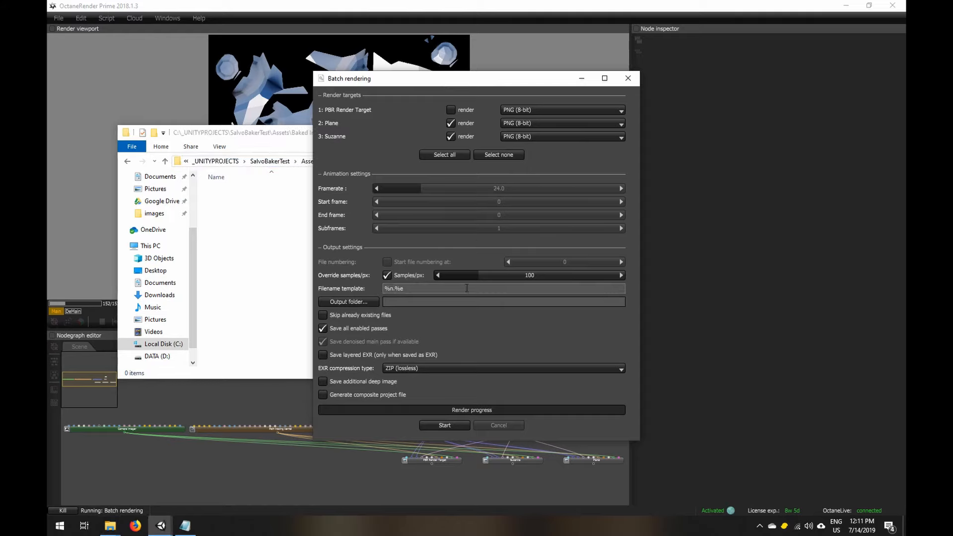
left_click(424, 304)
key("ctrl+v")
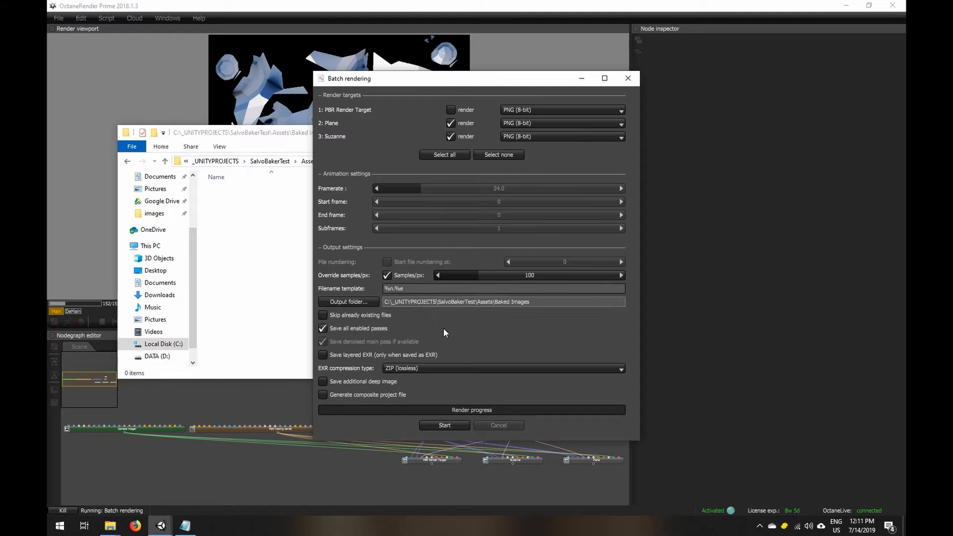
Turn off saving all enabled passes, run the batch render of Plane and Suzanne, and close the batch rendering script
left_click(353, 331)
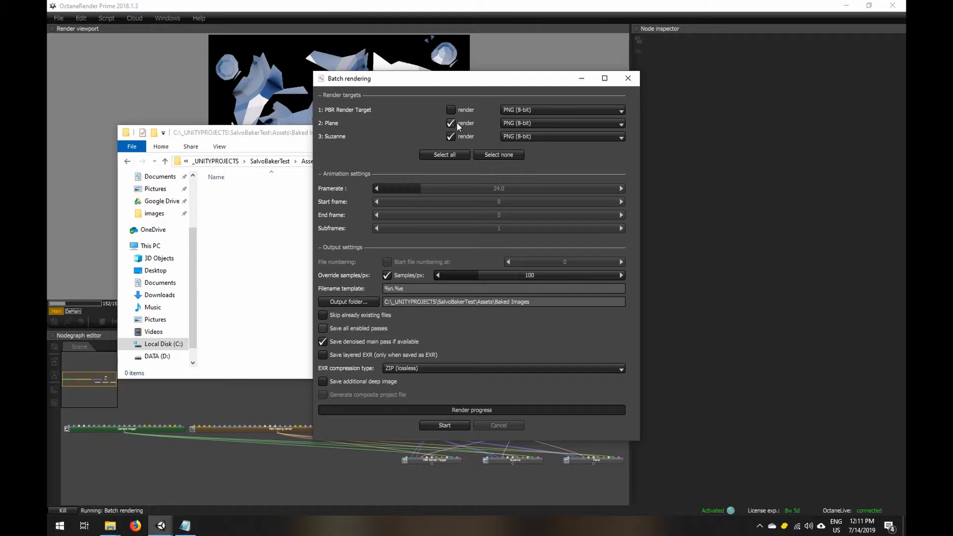
left_click(444, 425)
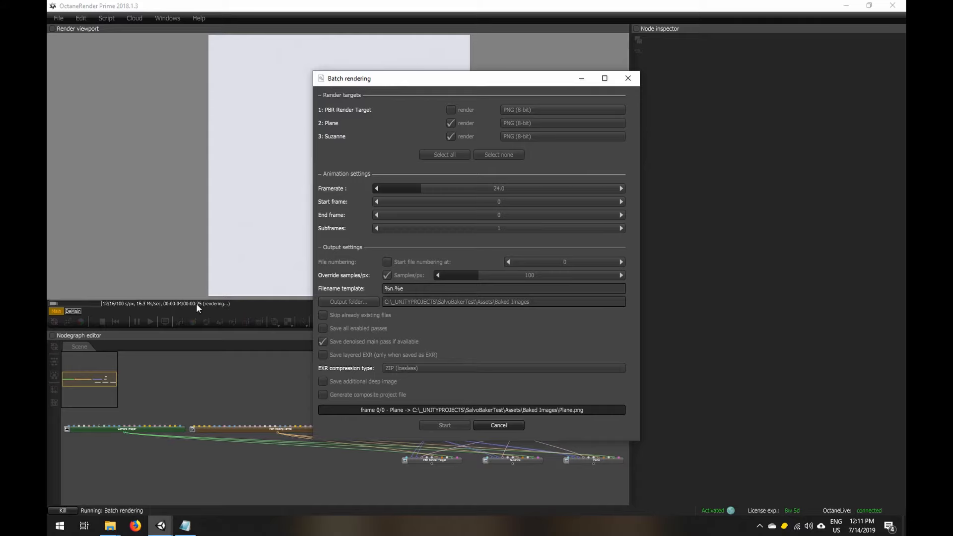
left_click_drag(416, 79, 628, 81)
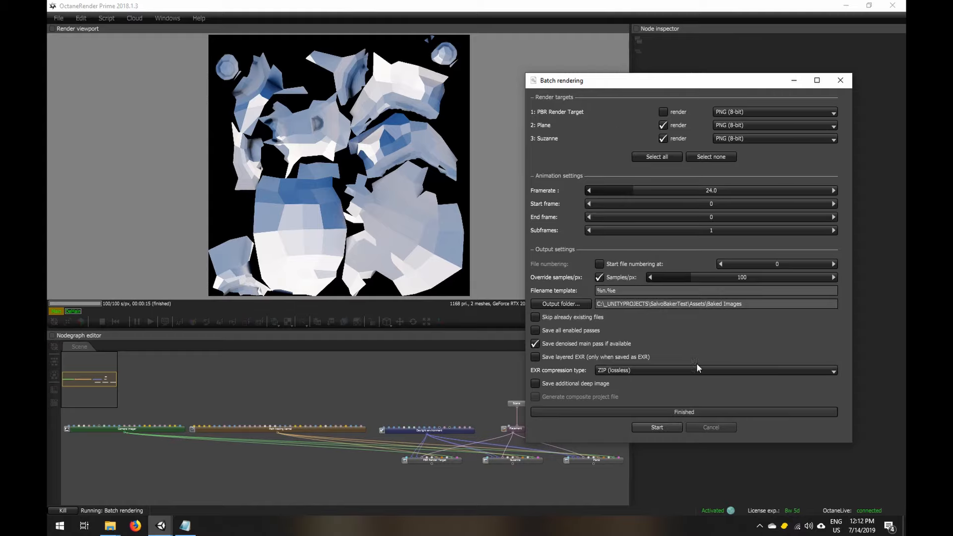
left_click(840, 81)
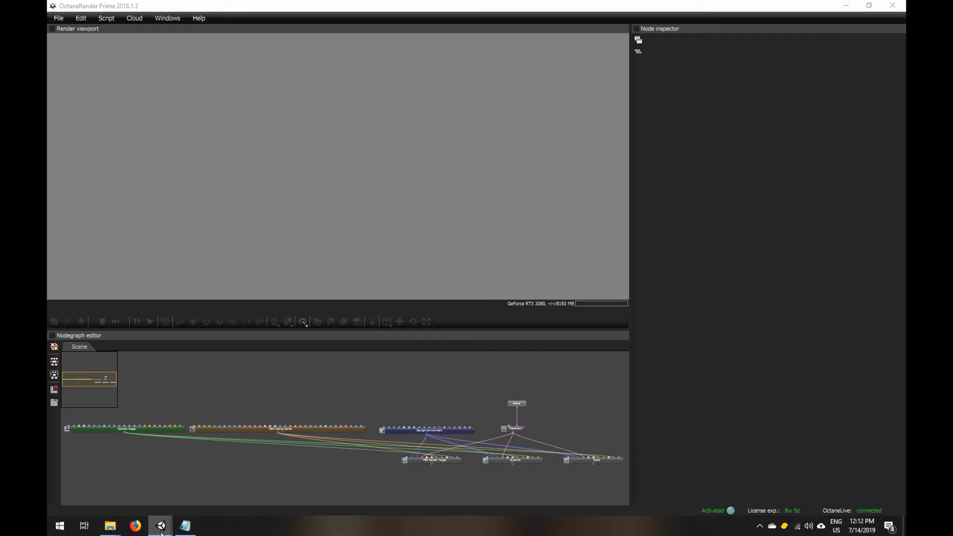
Switch to the Unity editor and maximize its window
mouse_move(161, 526)
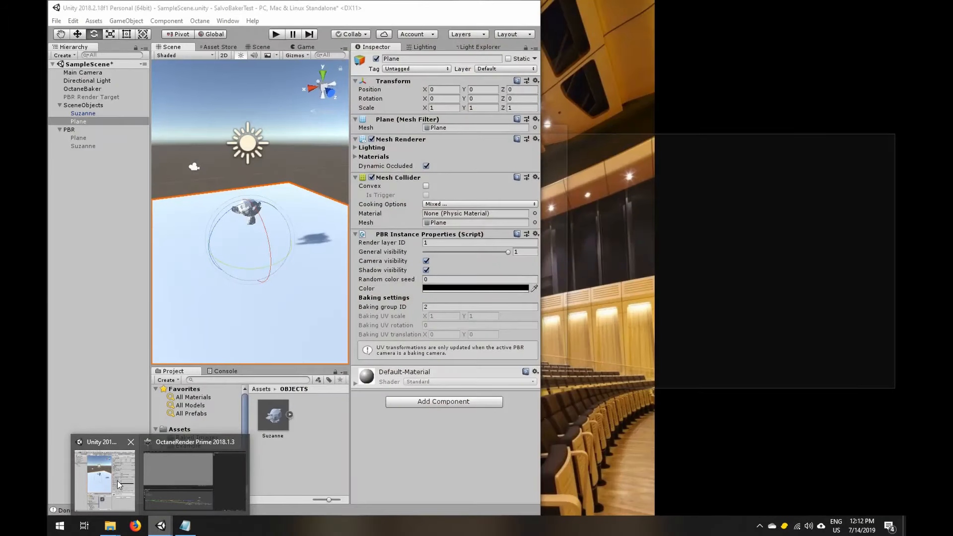
left_click(117, 481)
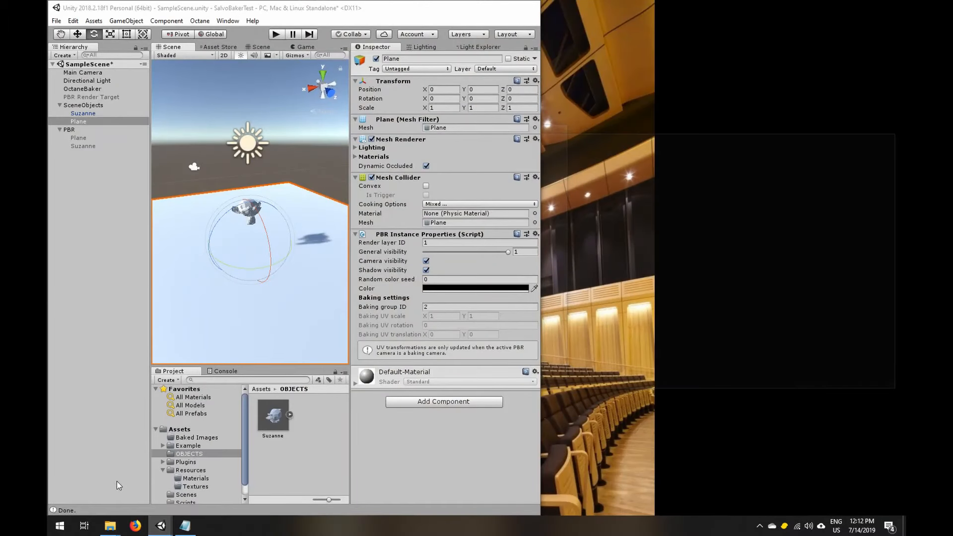
left_click(200, 21)
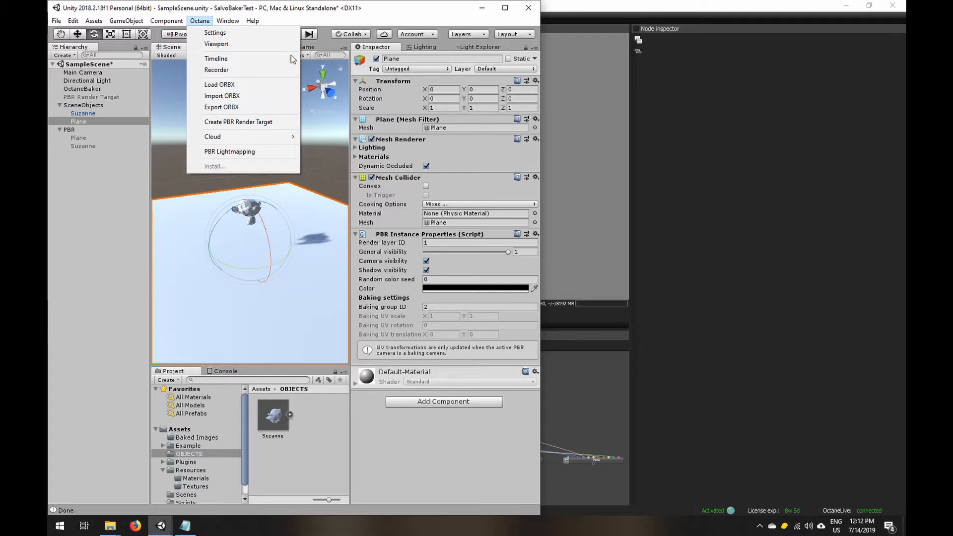
left_click(416, 5)
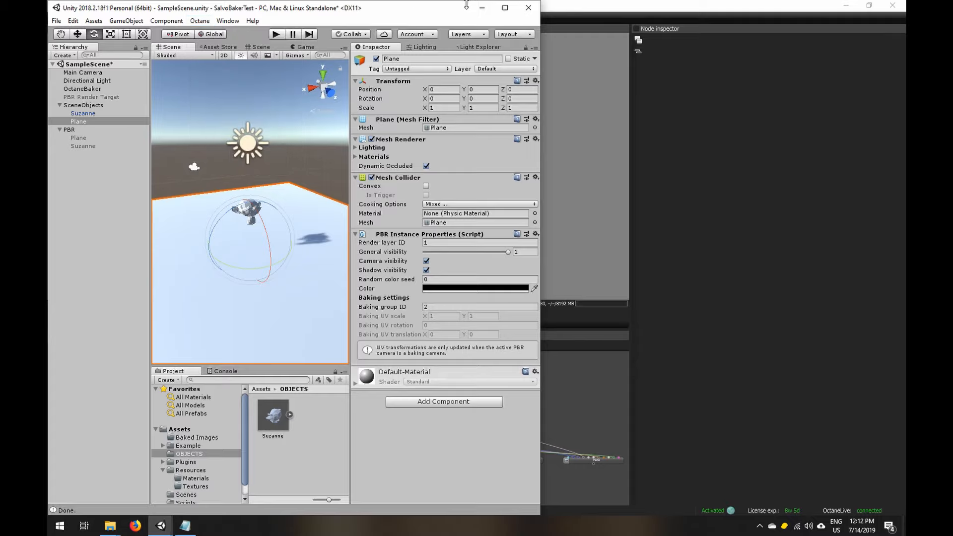
left_click(505, 13)
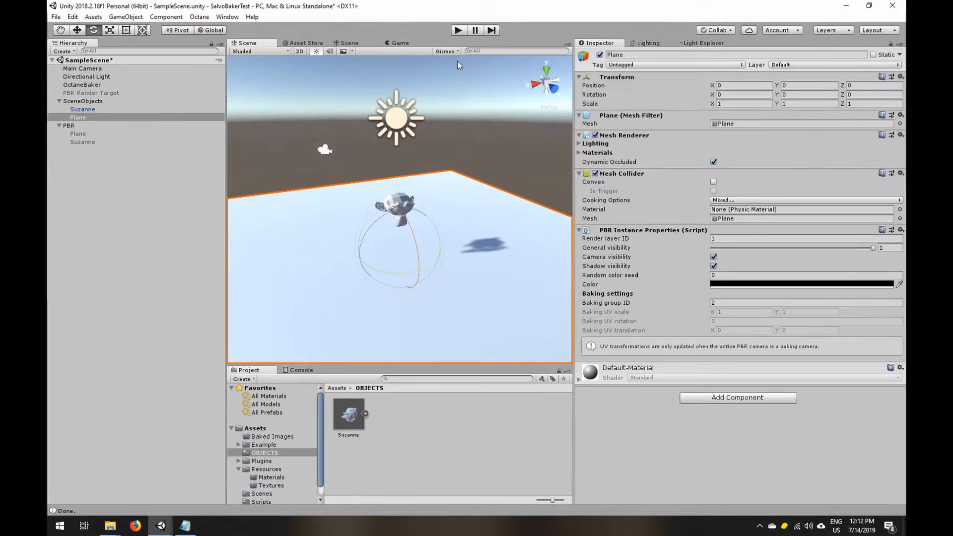
Open the Baked Images folder in the project's Assets and refresh it to load the rendered textures
left_click(334, 389)
double_click(356, 416)
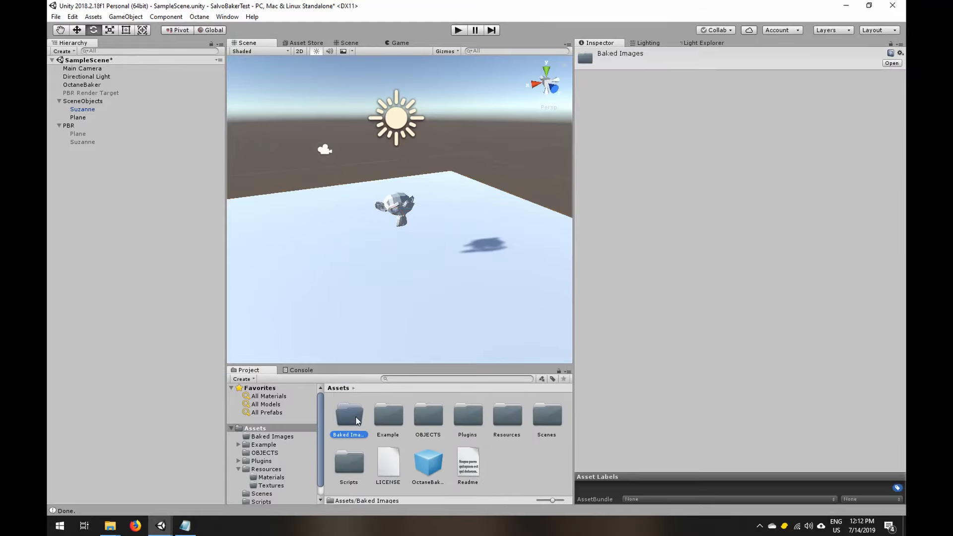
right_click(401, 460)
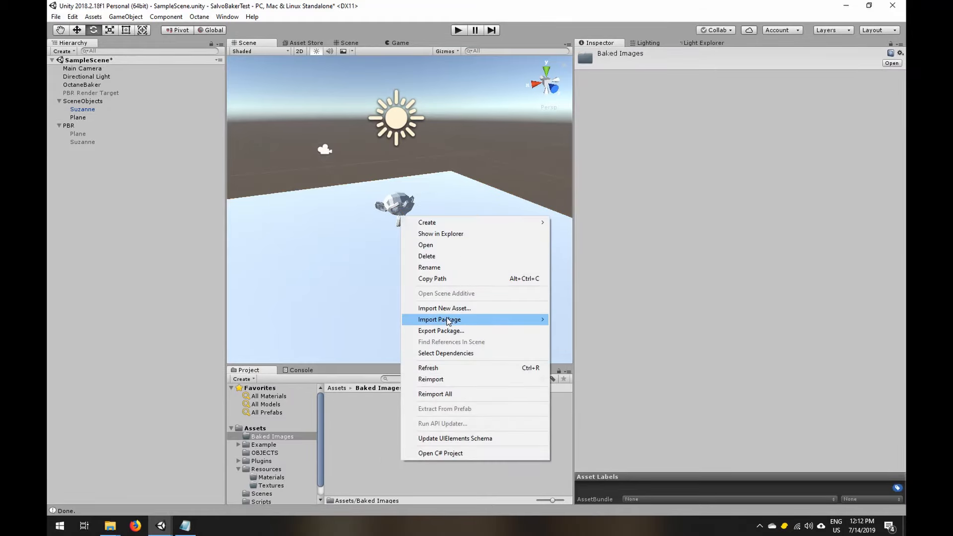
left_click(428, 368)
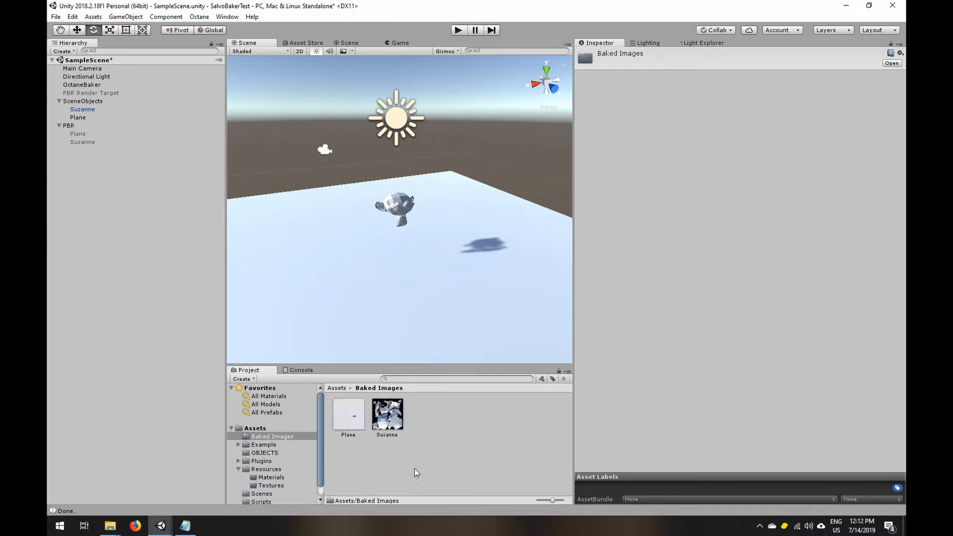
left_click(415, 469)
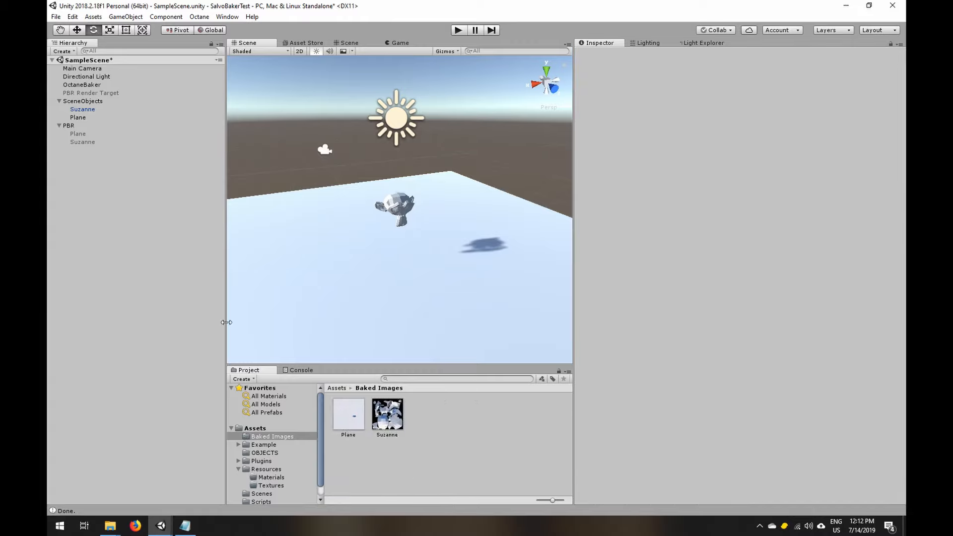
Create the materials with the OctaneBaker object, and inspect the Suzanne material in Resources/Materials
left_click(88, 86)
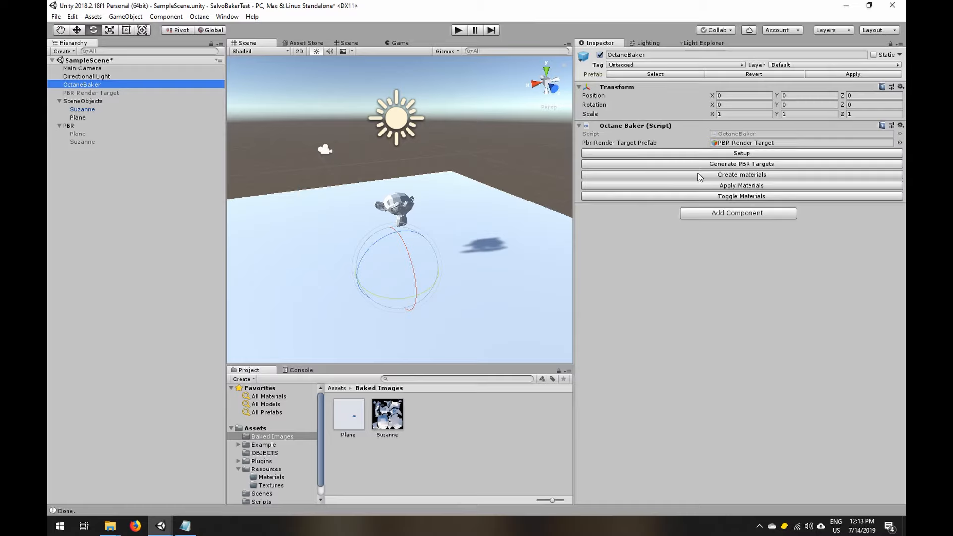
left_click(701, 176)
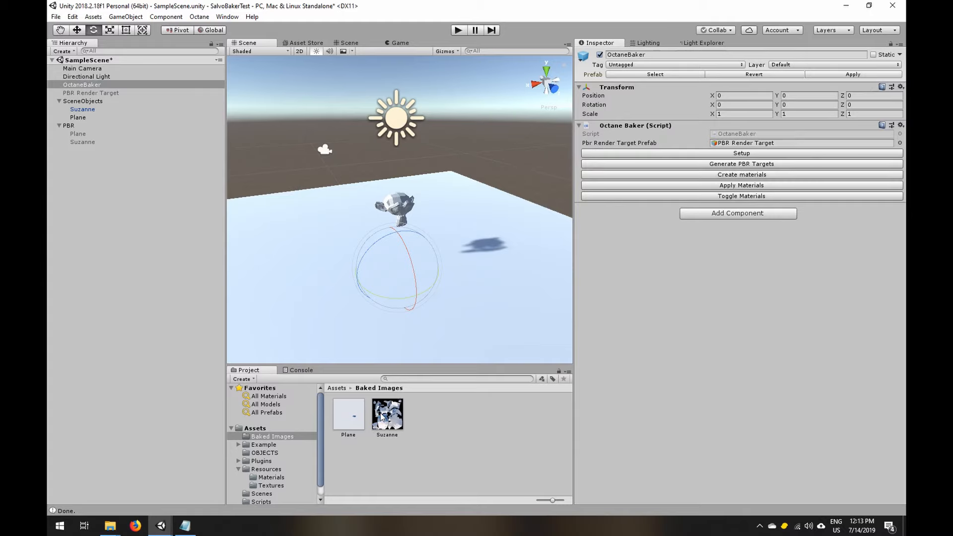
left_click(338, 388)
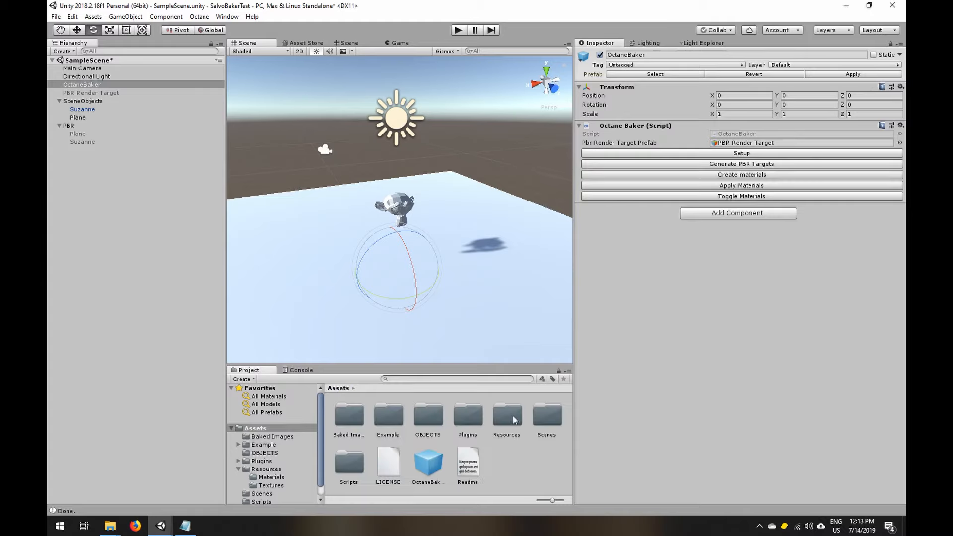
double_click(510, 418)
double_click(346, 421)
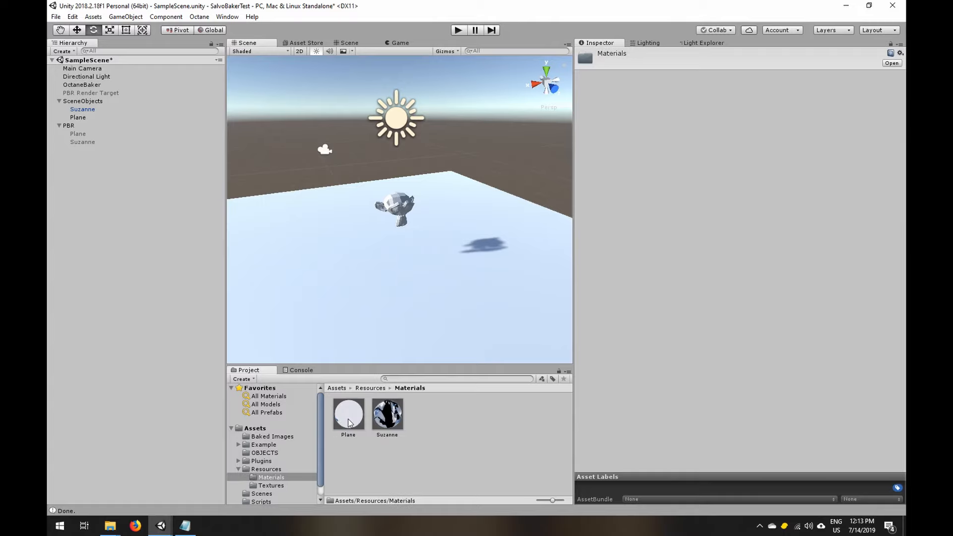
left_click(383, 421)
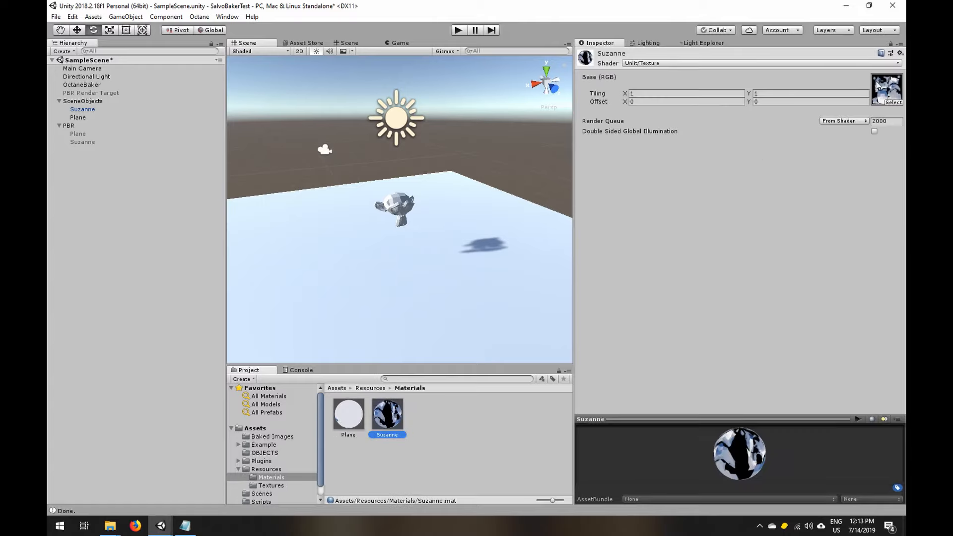
Apply the created materials to the scene objects with OctaneBaker and check Suzanne up close
left_click(88, 85)
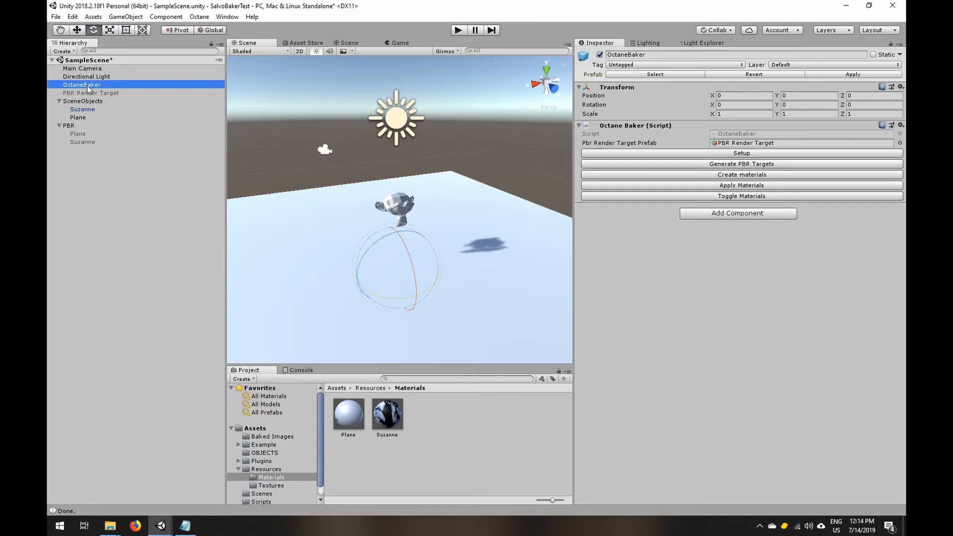
left_click(697, 187)
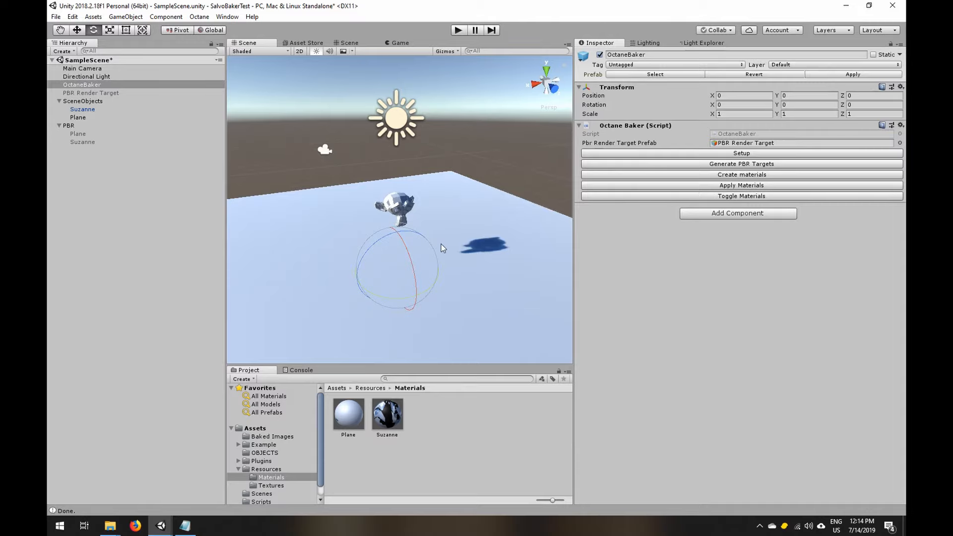
scroll(400, 200, "up", 9)
scroll(398, 198, "down", 6)
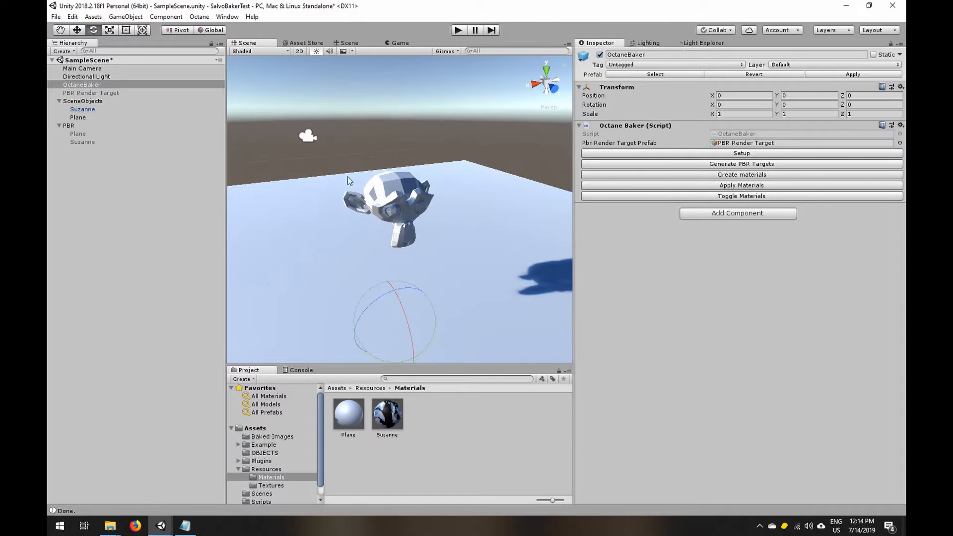
Disable the Directional Light's Light component and clear the skybox material in the scene's lighting settings
left_click(89, 77)
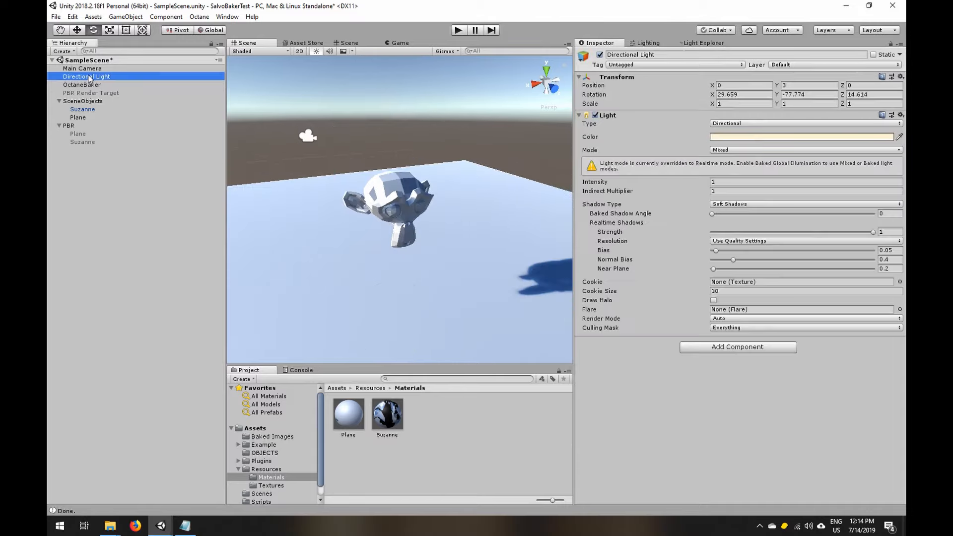
left_click(595, 115)
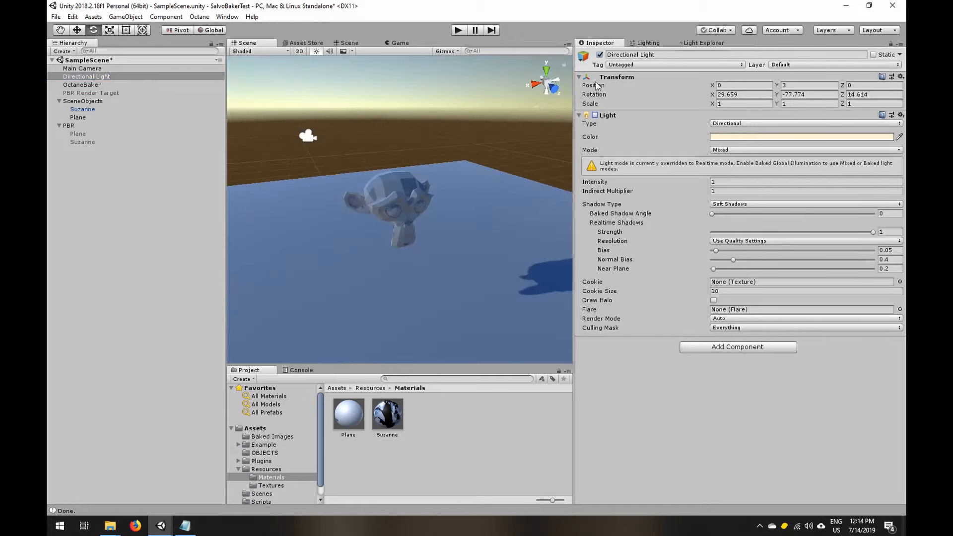
left_click(643, 43)
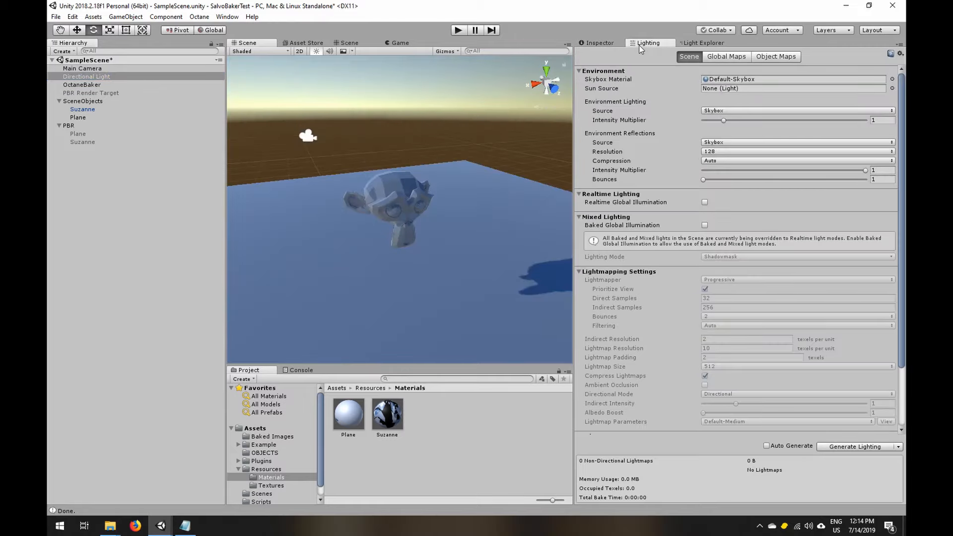
left_click(736, 81)
key("Delete")
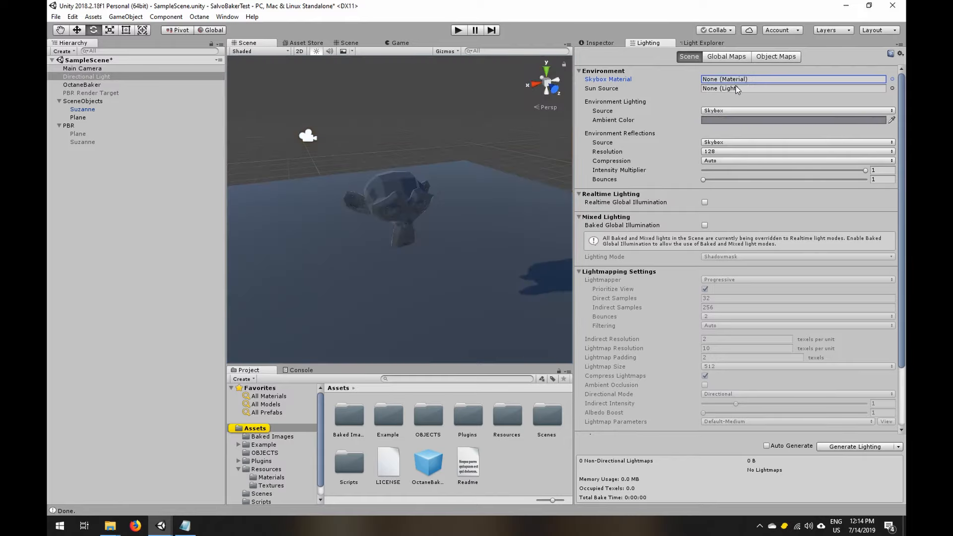
Set the environment lighting source to Color with a black ambient color (000000)
left_click(725, 111)
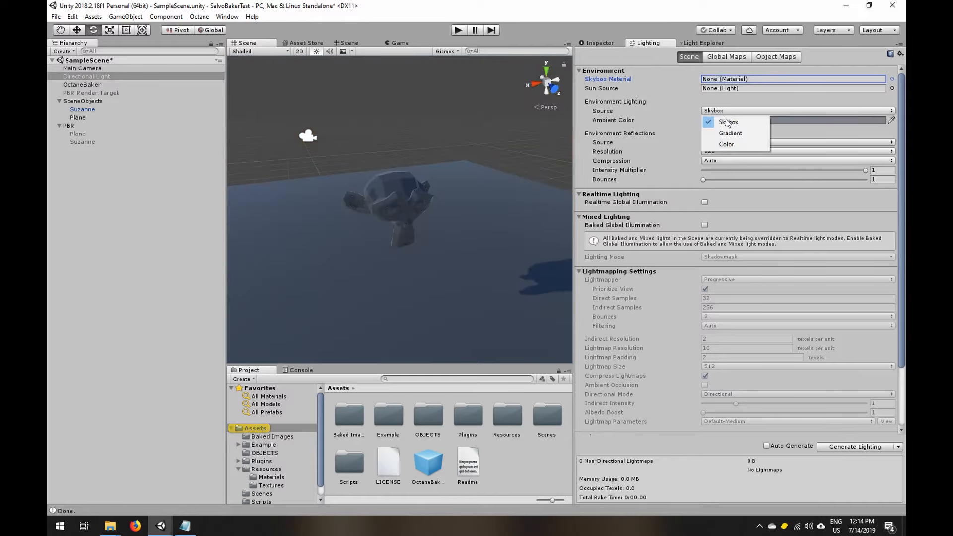
left_click(728, 134)
left_click(733, 111)
left_click(728, 144)
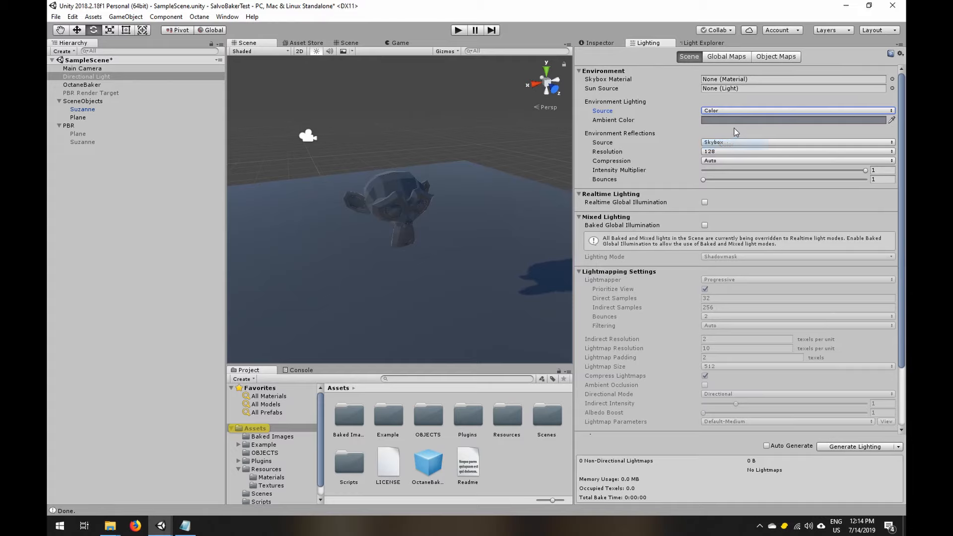
left_click(734, 121)
left_click_drag(793, 186, 786, 194)
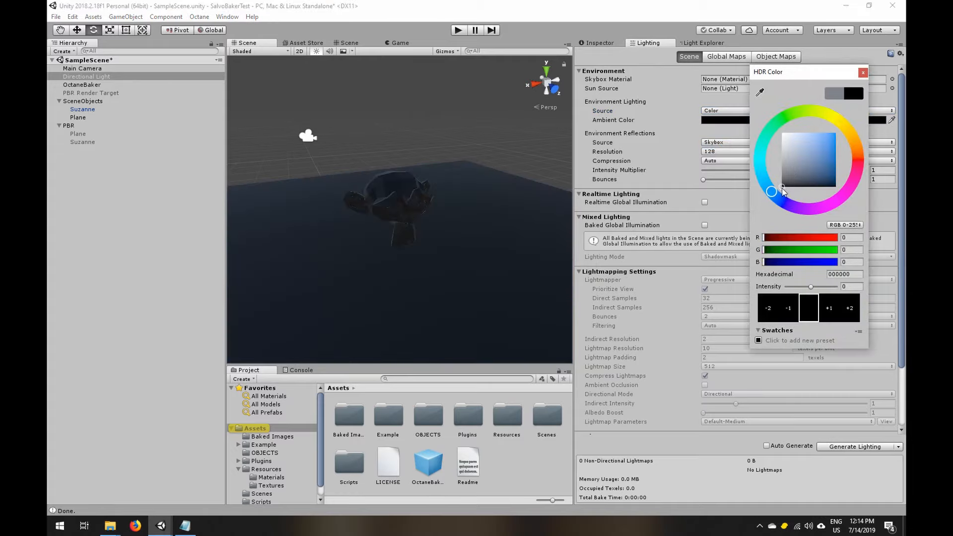
left_click(863, 73)
Set the environment reflections source to Custom without a cubemap, and bring Suzanne back into view
right_click_drag(436, 170, 526, 172)
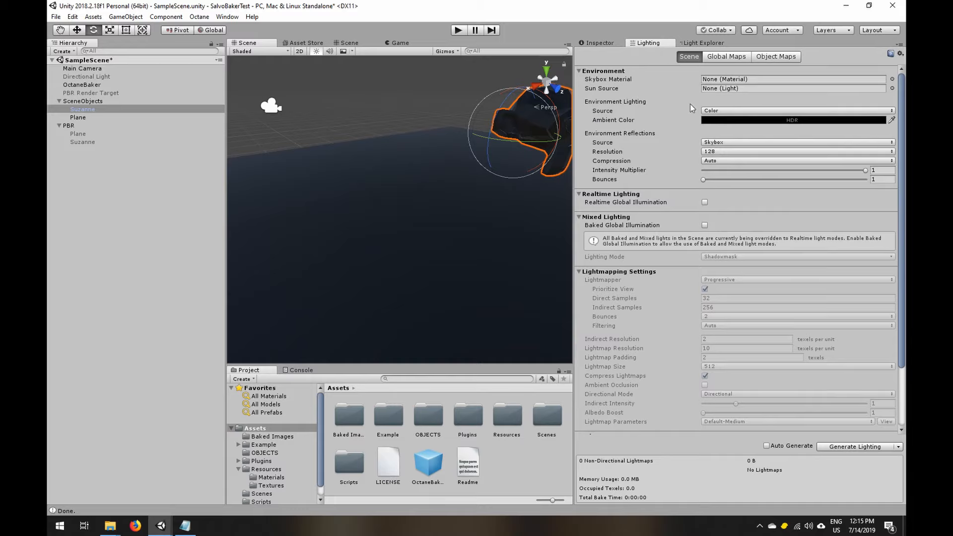
left_click(713, 143)
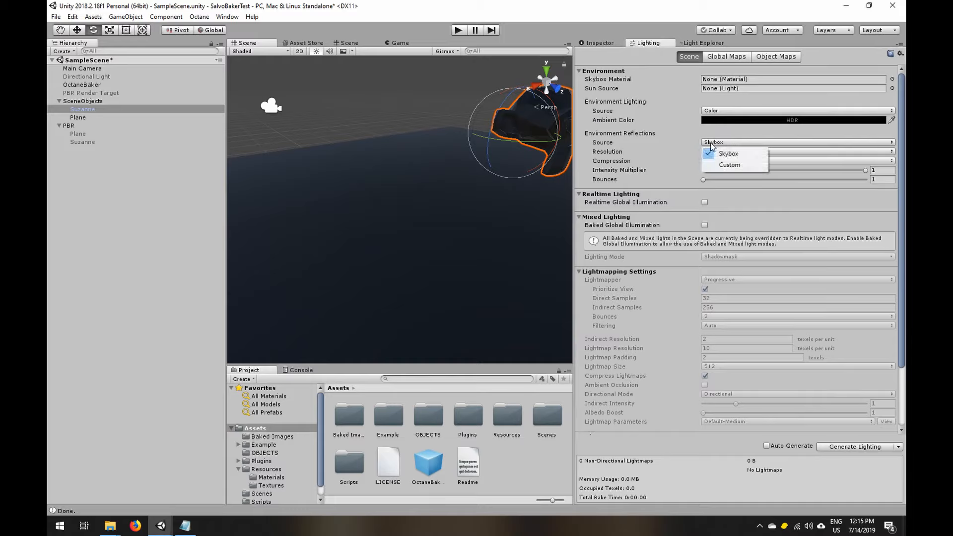
left_click(722, 164)
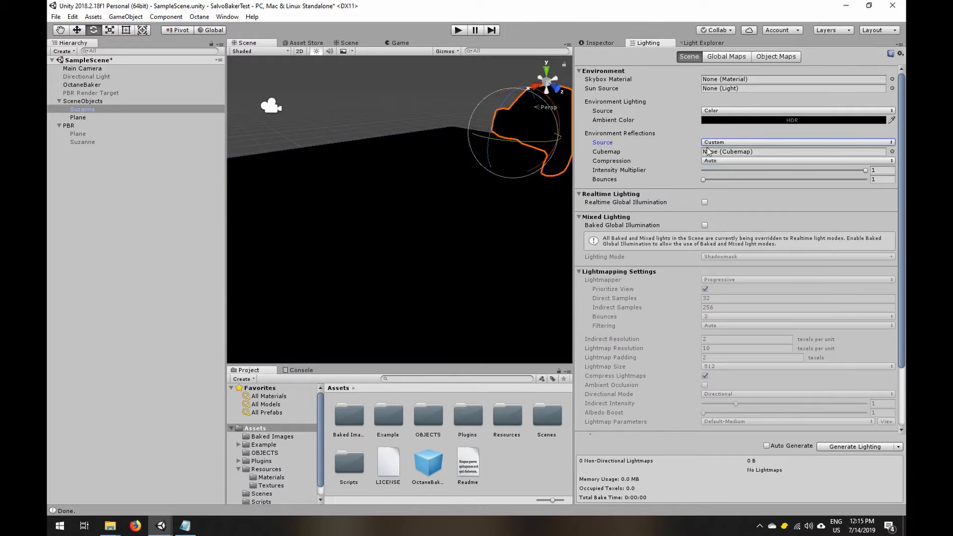
middle_click_drag(480, 194, 415, 216)
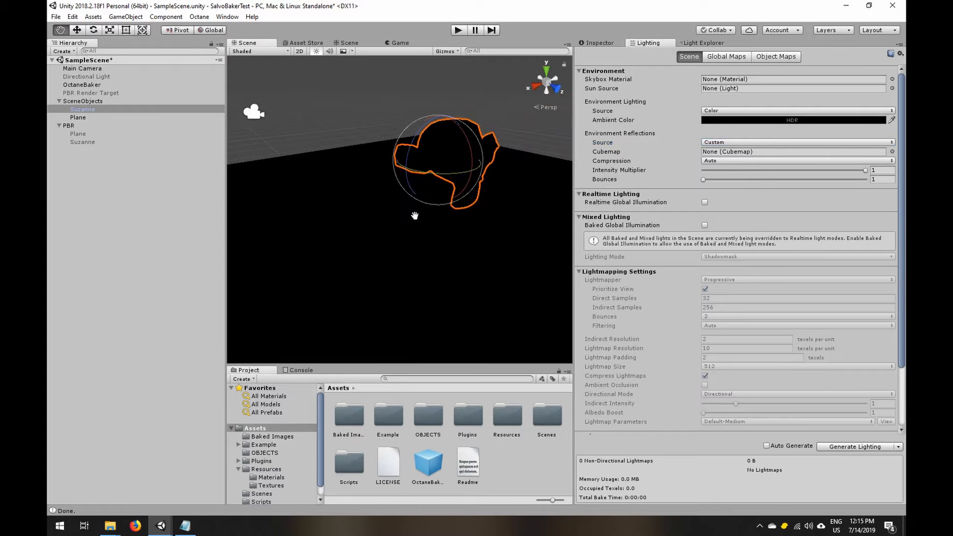
Set the shader of both the Plane and Suzanne materials in Resources/Materials to Unlit/Texture
left_click(605, 44)
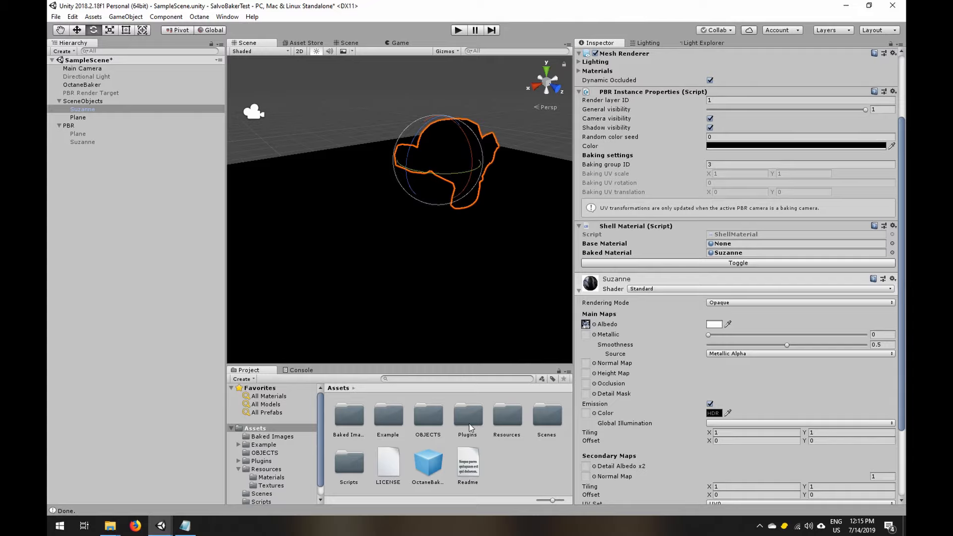
double_click(498, 417)
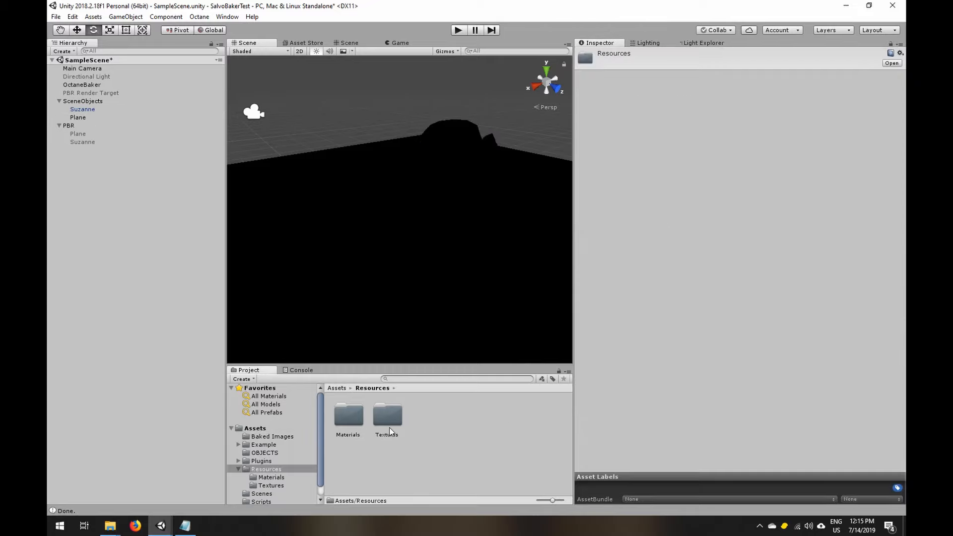
double_click(349, 416)
left_click(383, 419)
left_click(358, 418, "ctrl")
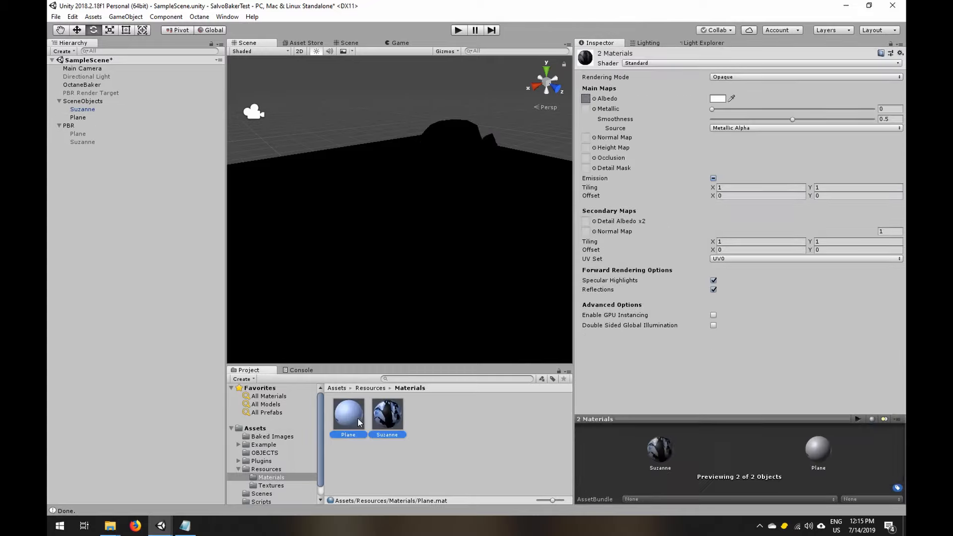
left_click(664, 63)
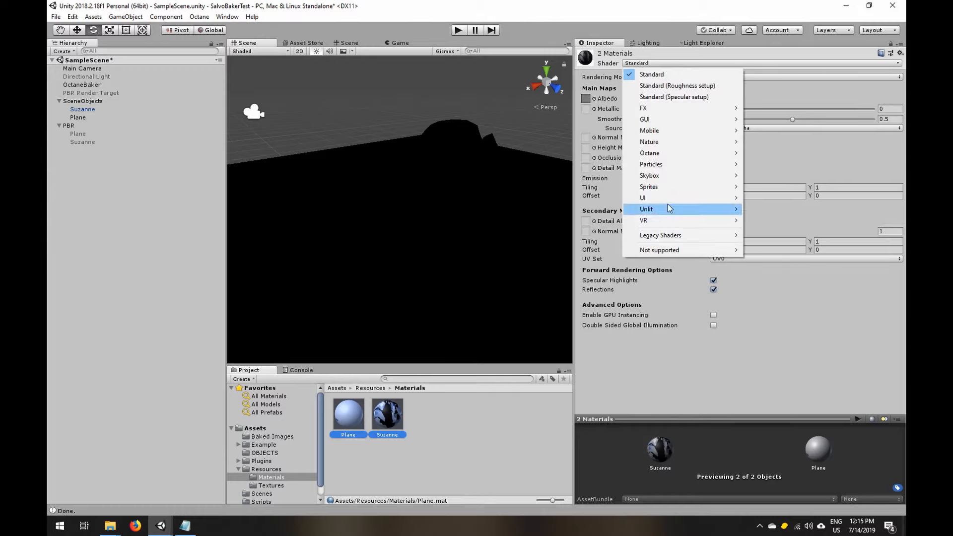
mouse_move(716, 202)
left_click(768, 221)
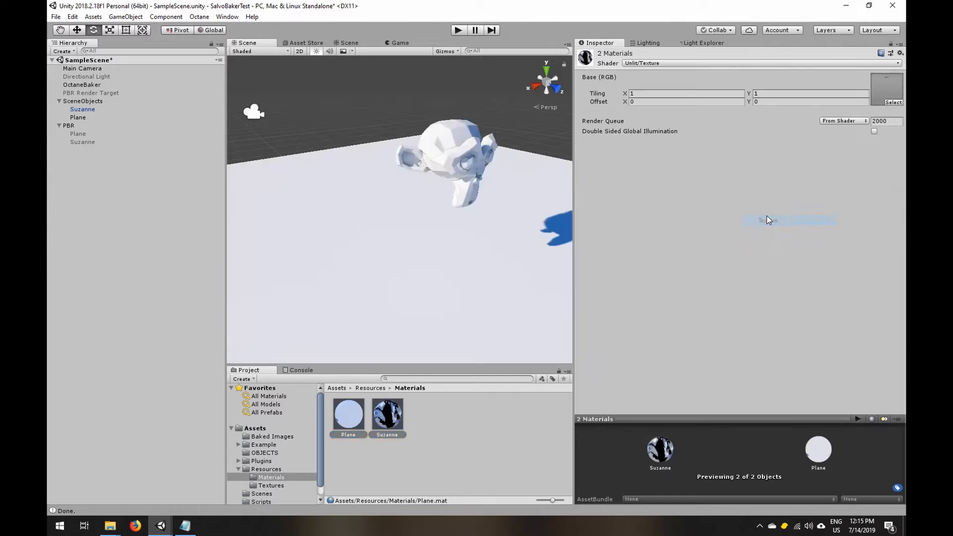
Examine the baked lighting on Suzanne and the plane from several angles, checking the face and eye areas for seams and artifacts
middle_click_drag(486, 195, 422, 220)
scroll(354, 216, "up", 4)
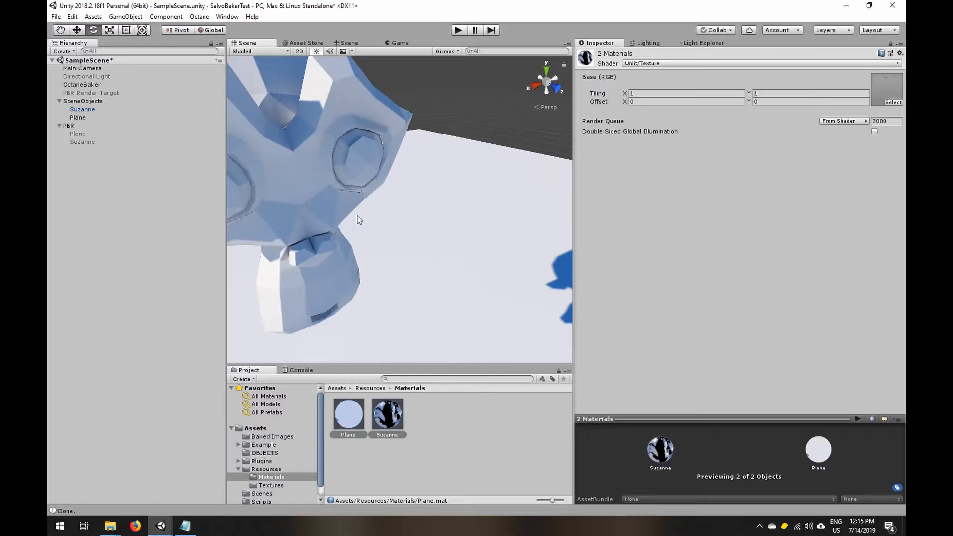
scroll(356, 217, "down", 1)
left_click(460, 122)
right_click_drag(488, 211, 401, 198)
scroll(402, 198, "up", 3)
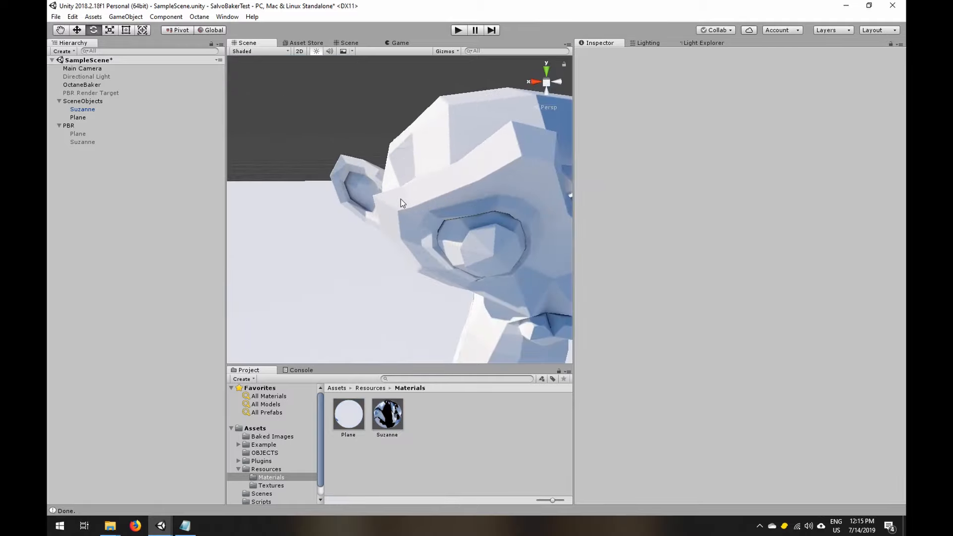
right_click_drag(348, 242, 411, 237)
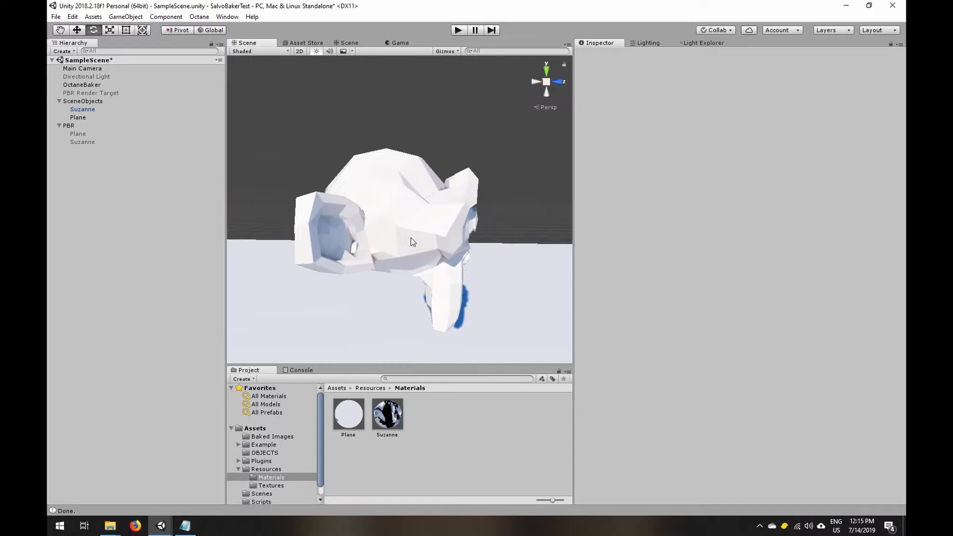
scroll(407, 233, "up", 4)
right_click_drag(485, 234, 413, 236)
middle_click_drag(414, 236, 402, 249)
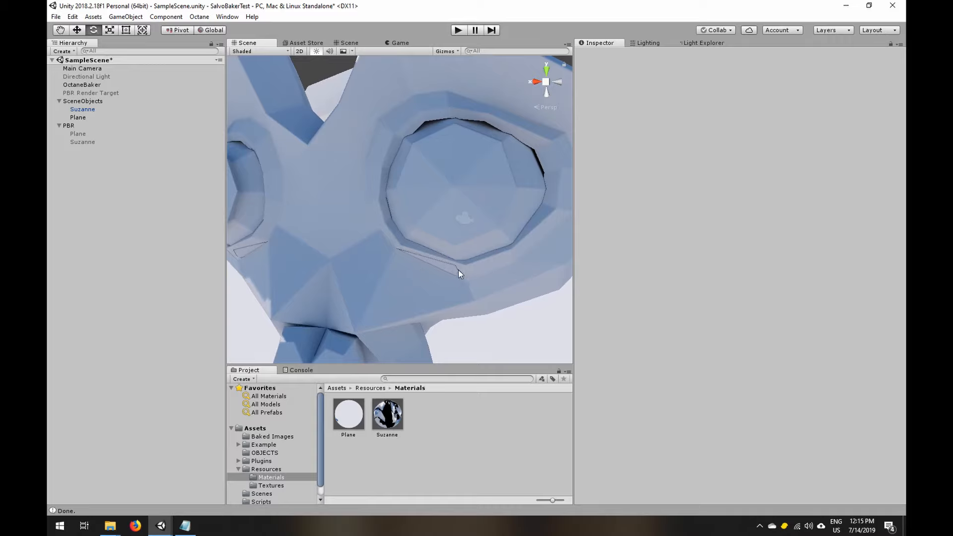
mouse_move(449, 269)
middle_mouse_down()
mouse_move(454, 277)
mouse_move(468, 264)
mouse_move(453, 255)
mouse_move(461, 262)
middle_mouse_up()
mouse_move(459, 256)
left_mouse_down("alt")
mouse_move(402, 234)
mouse_move(468, 249)
mouse_move(442, 256)
left_mouse_up("alt")
scroll(441, 256, "down", 10)
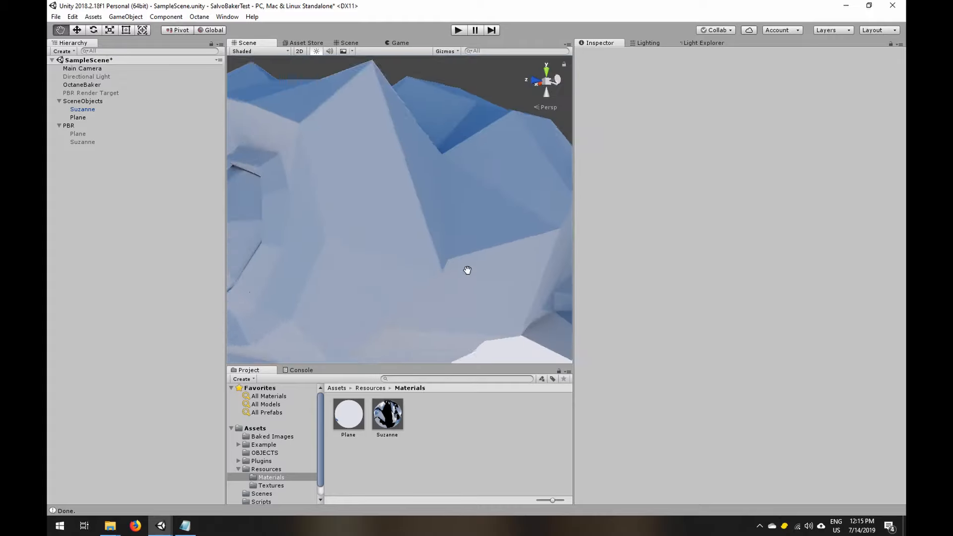
left_click_drag(347, 258, 430, 247, "alt")
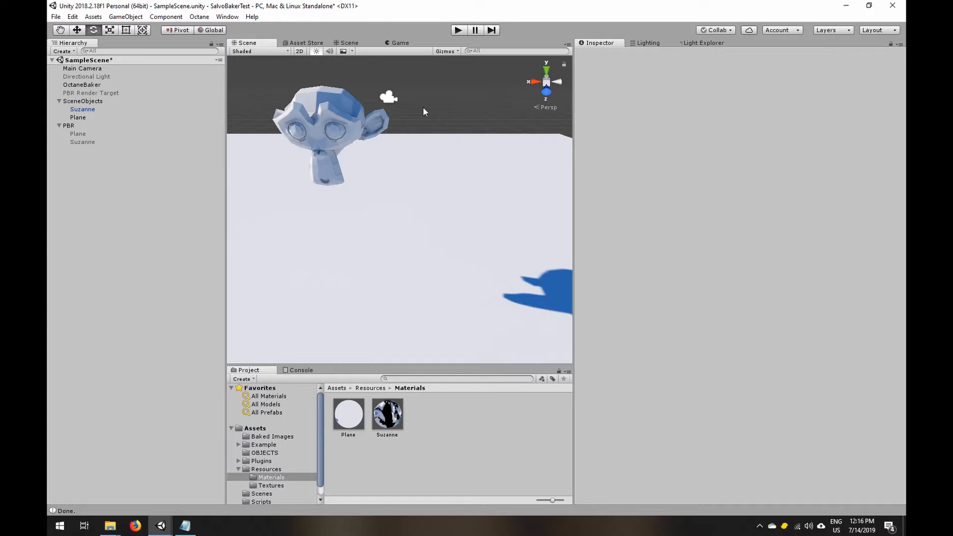
middle_click_drag(423, 106, 465, 144)
left_click_drag(464, 144, 472, 207, "alt")
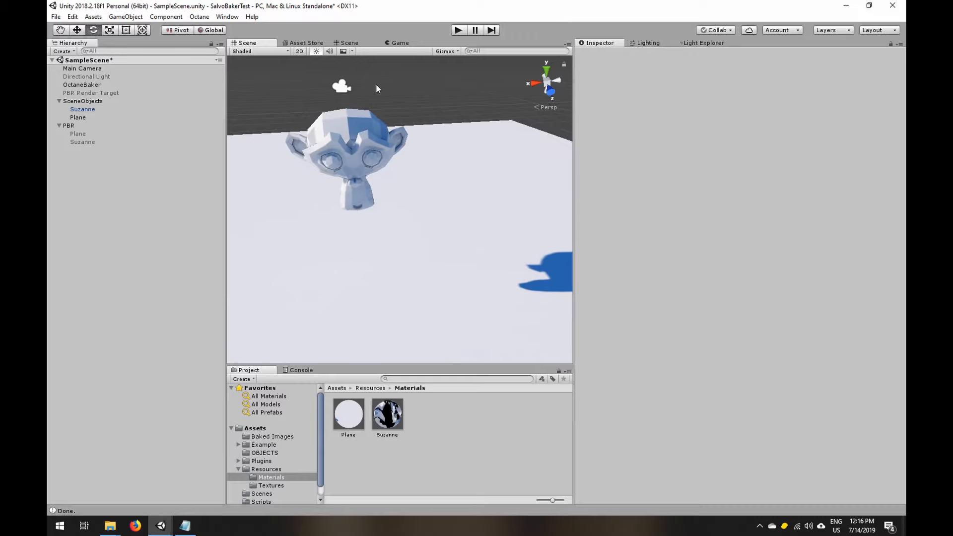
Switch the Suzanne material's shader back to Standard and assign the Suzanne baked image as its emission color map
left_click(353, 164)
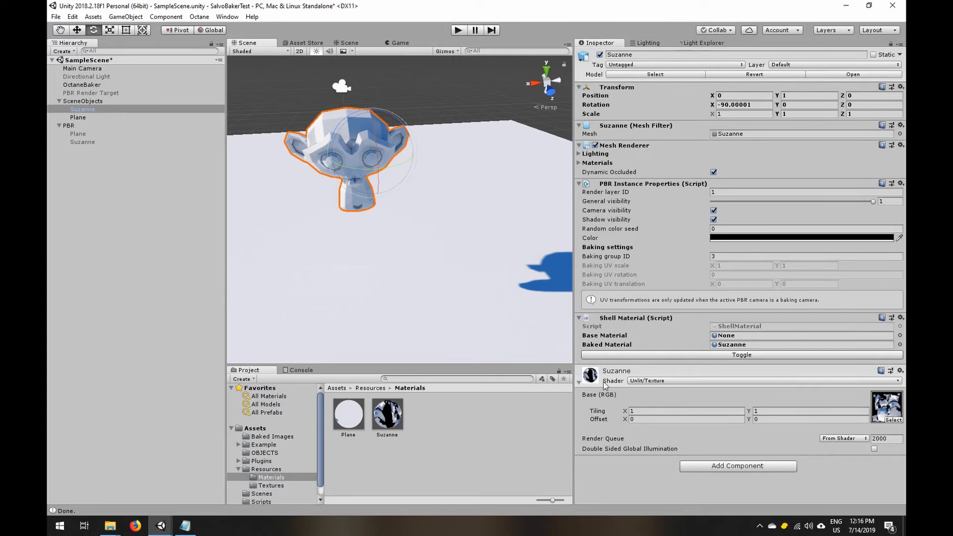
left_click(644, 381)
left_click(675, 203)
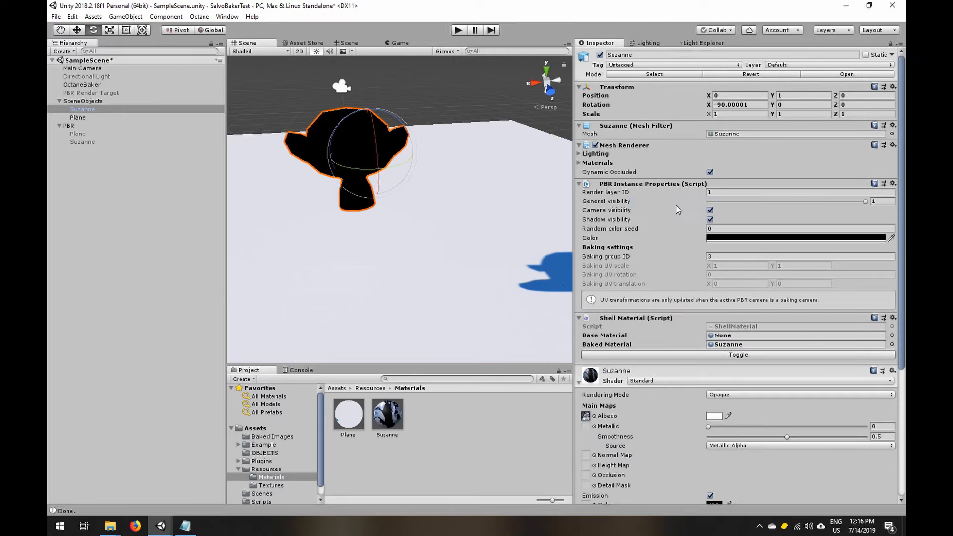
scroll(676, 204, "down", 3)
left_click(272, 436)
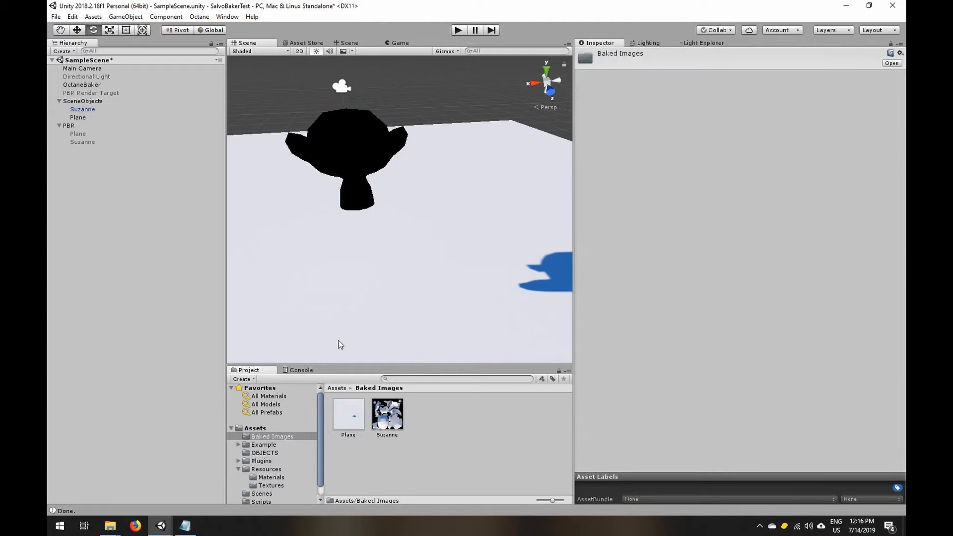
left_click(355, 124)
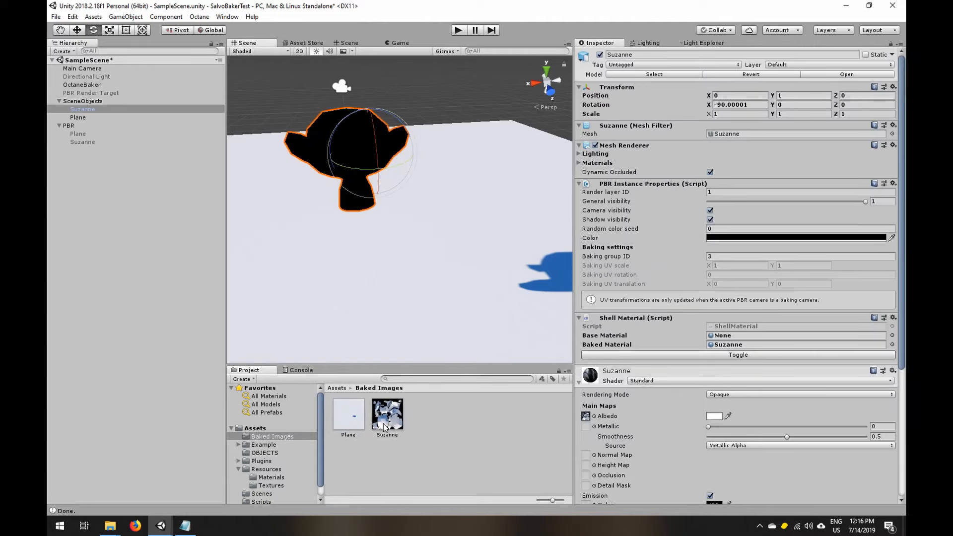
scroll(633, 428, "down", 3)
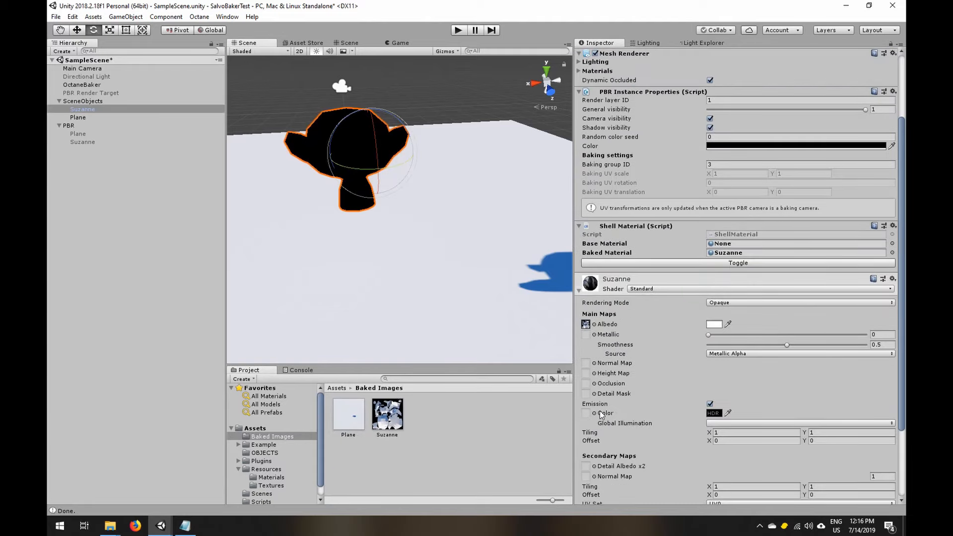
left_click_drag(397, 422, 585, 415)
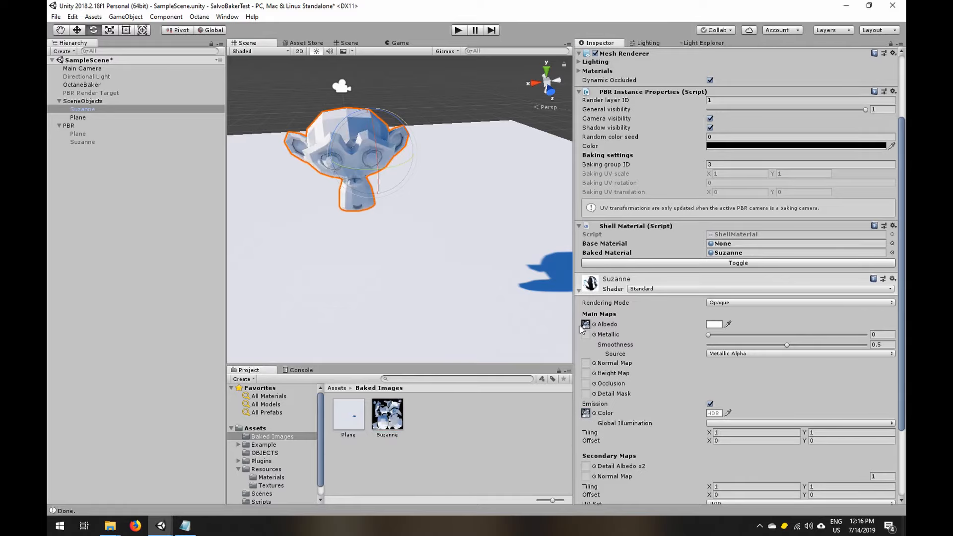
Switch the Plane material's shader to Standard, enable Emission, and assign the Plane baked image as its emission color map
left_click(477, 283)
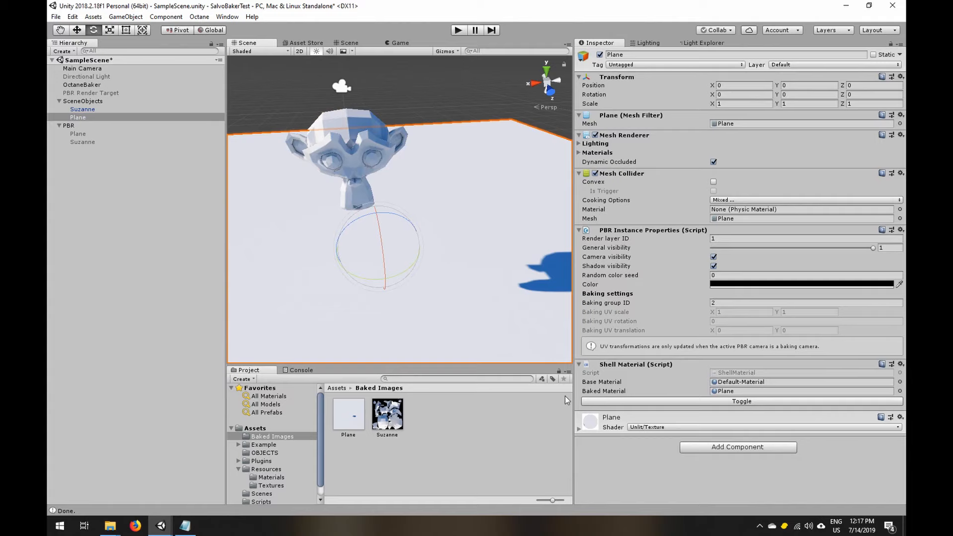
left_click(618, 421)
scroll(616, 434, "down", 1)
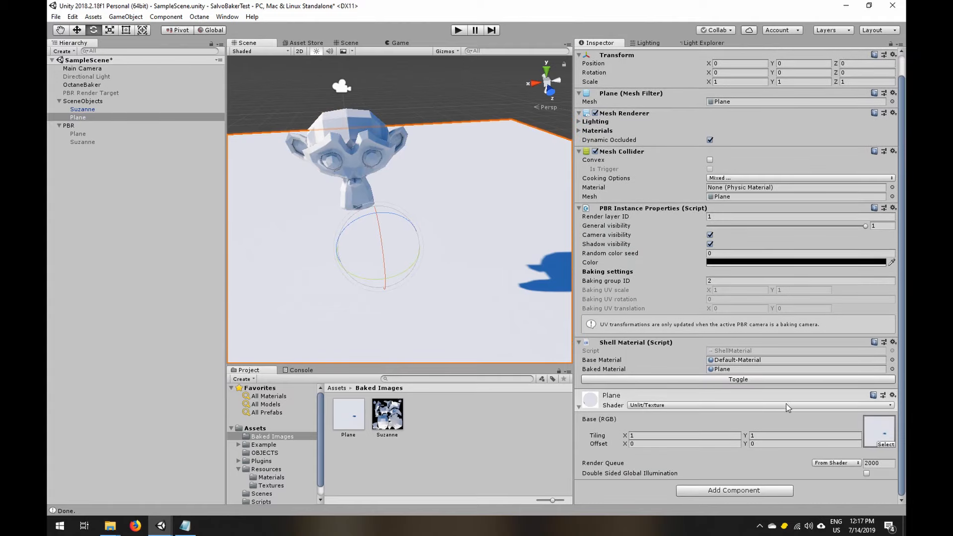
left_click(789, 406)
left_click(675, 227)
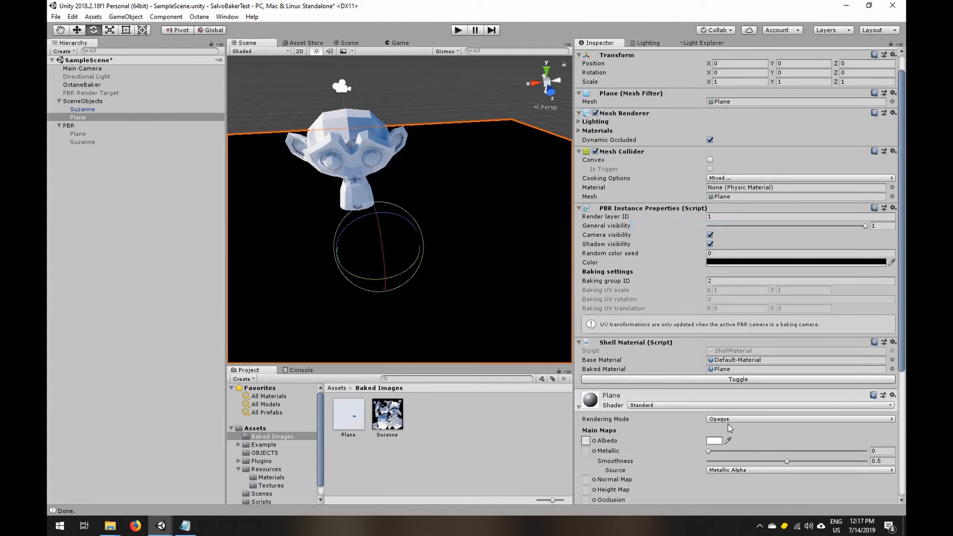
scroll(653, 435, "down", 5)
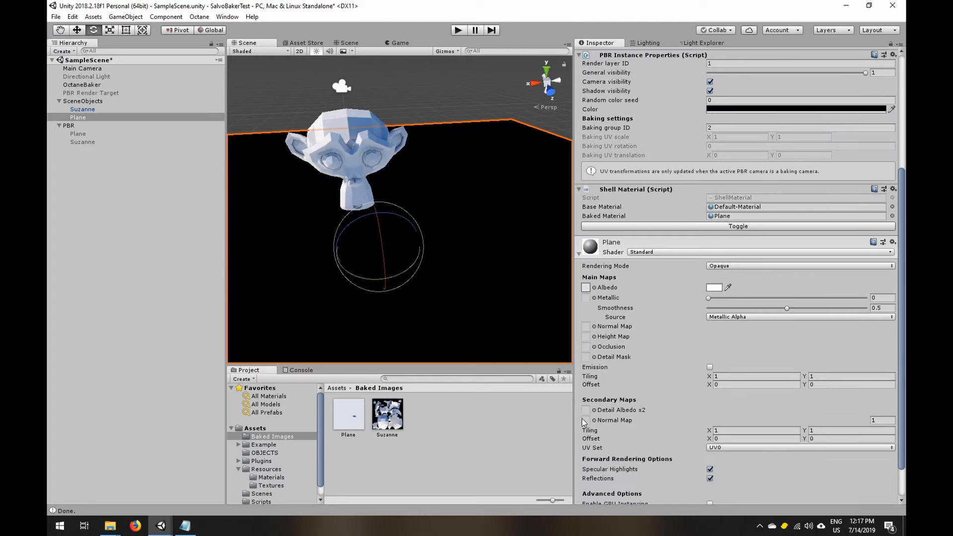
left_click(710, 367)
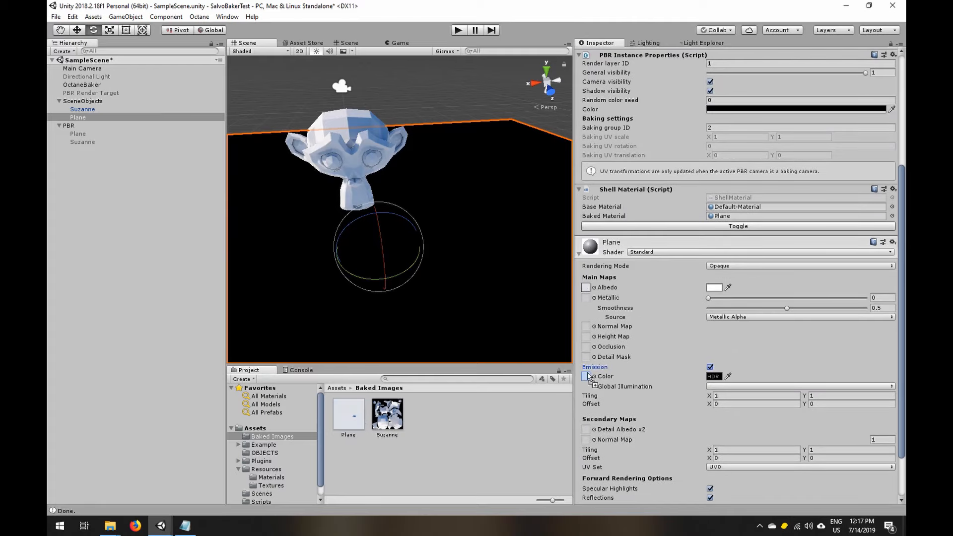
left_click_drag(589, 377, 588, 377)
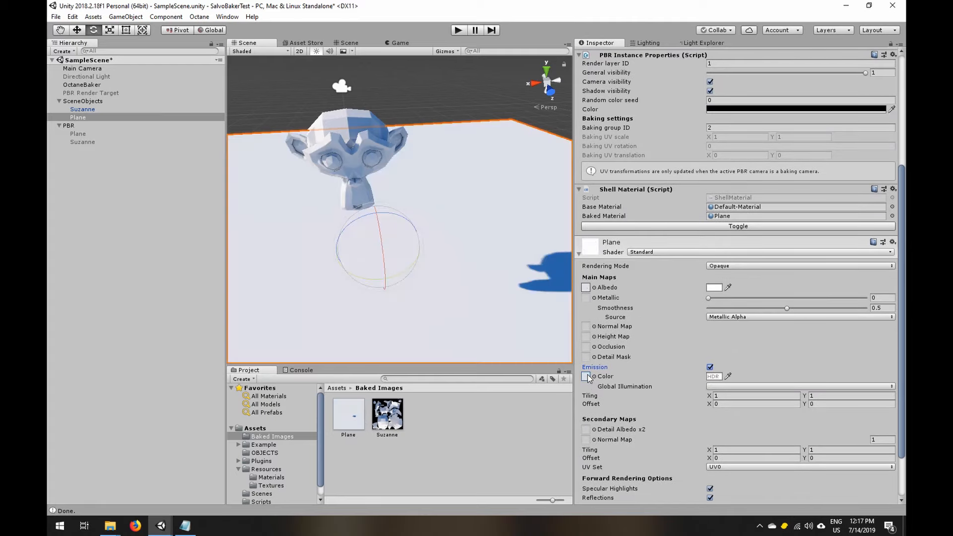
Review the emission-based bake in the scene and check the albedo and emission maps in Suzanne's material
left_click(416, 120)
scroll(422, 150, "up", 3)
middle_click_drag(421, 150, 439, 209)
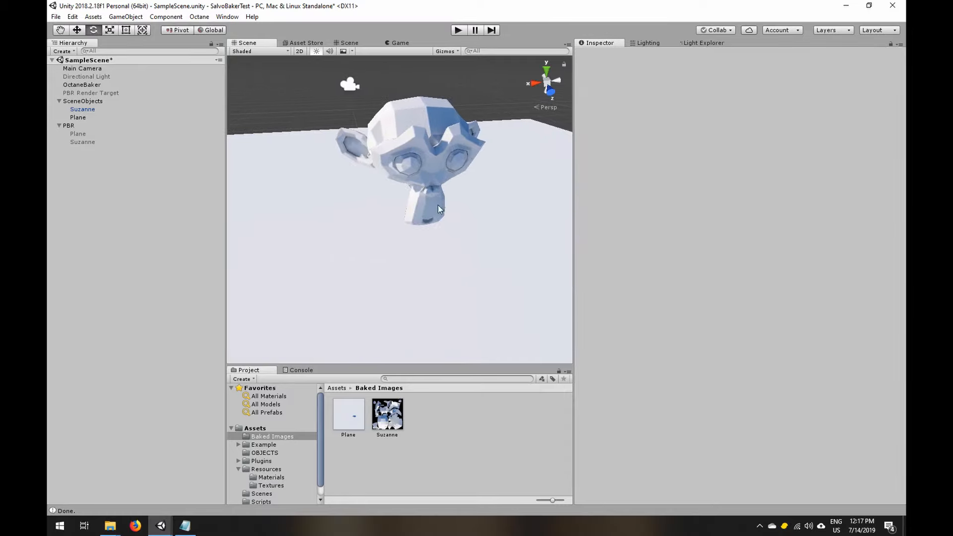
left_click(337, 389)
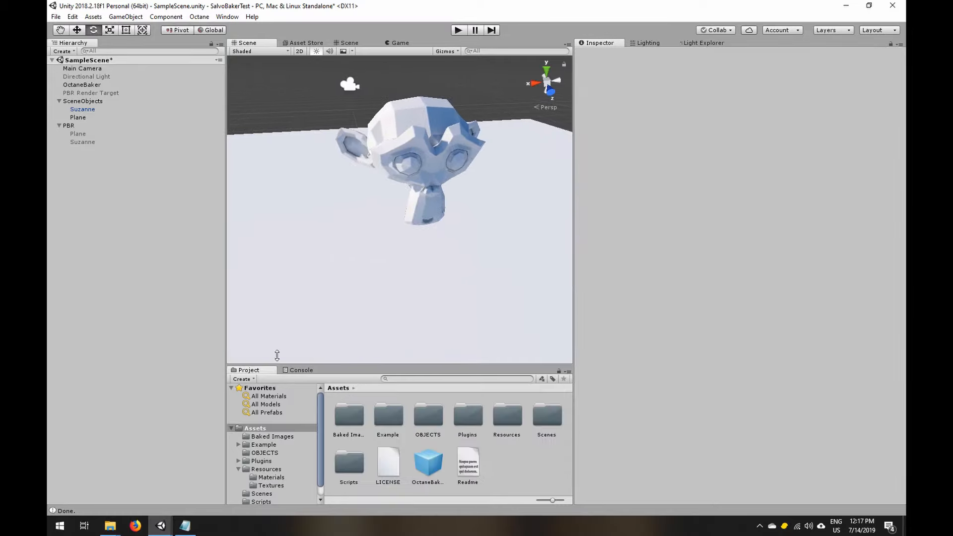
left_click(388, 153)
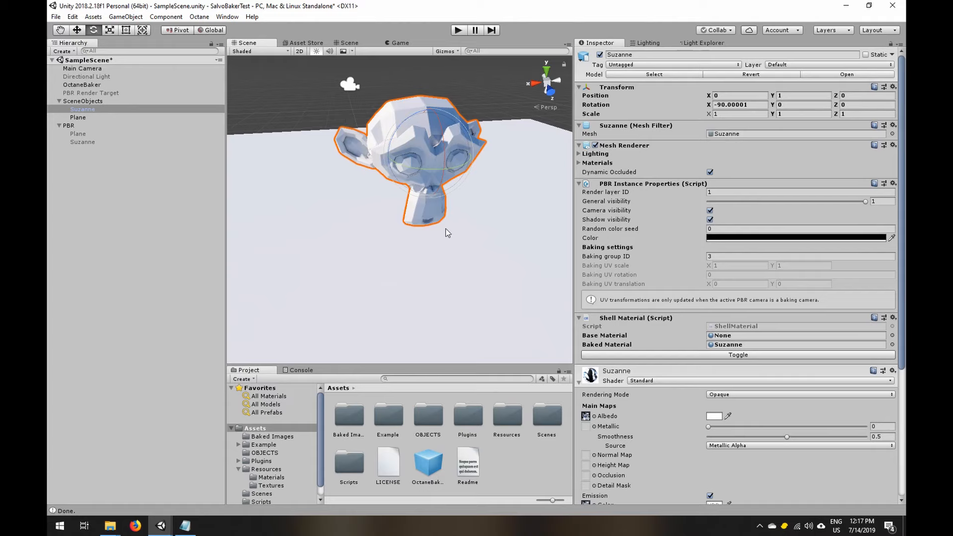
scroll(582, 410, "down", 3)
scroll(595, 439, "down", 1)
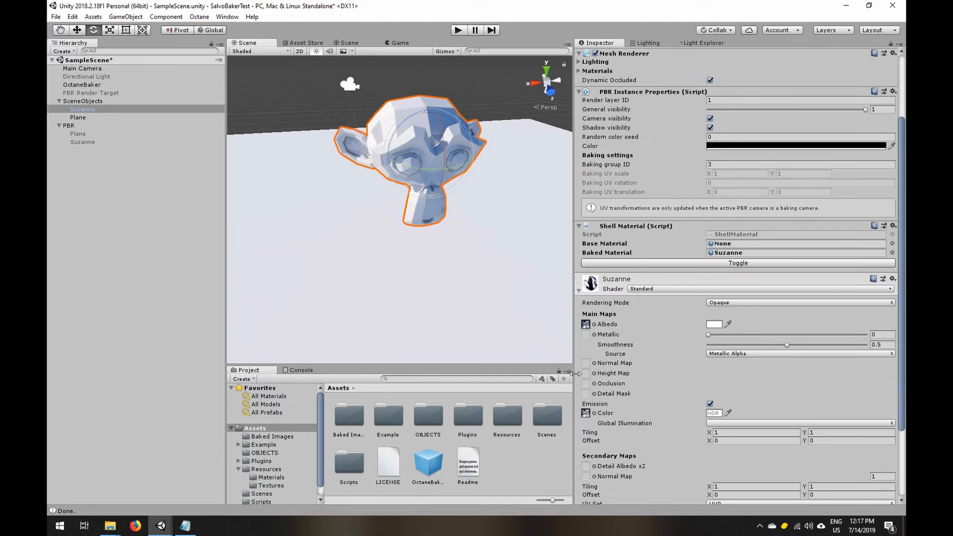
mouse_move(398, 281)
middle_mouse_down()
mouse_move(417, 279)
mouse_move(409, 283)
middle_mouse_up()
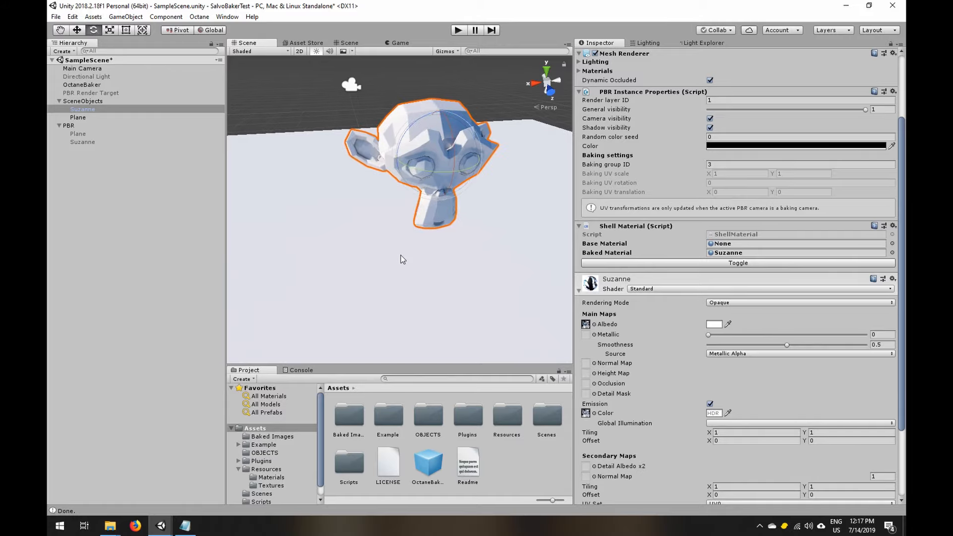
left_click(272, 105)
middle_click_drag(487, 259, 361, 262)
left_click(389, 140)
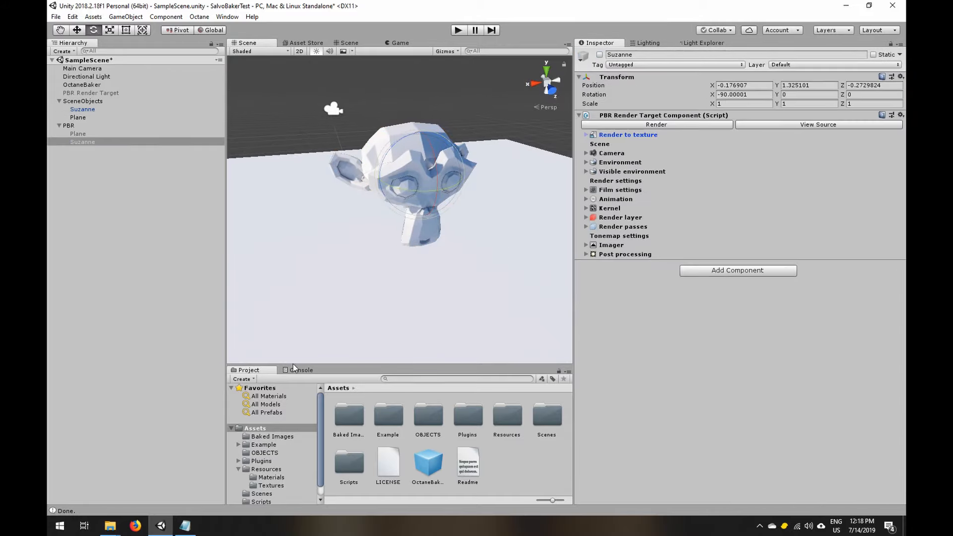
left_click(454, 103)
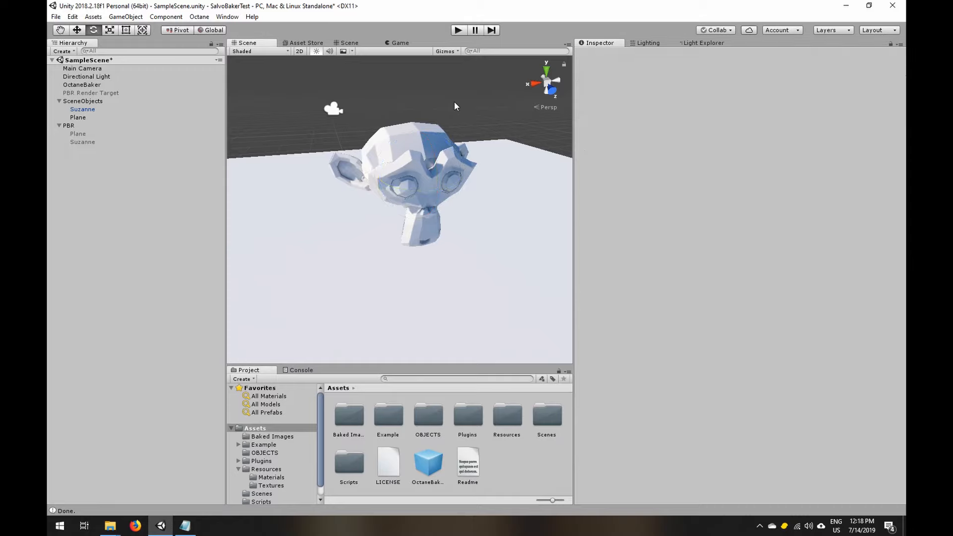
View the source of the PBR group's Suzanne render target in OctaneRender, and inspect the PBR Render Target and Plane nodes
left_click(88, 143)
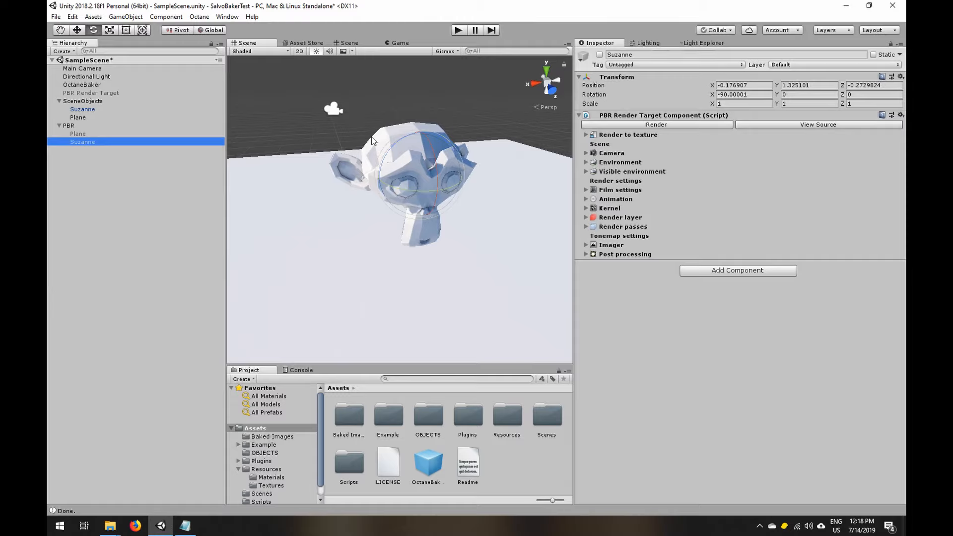
left_click(758, 127)
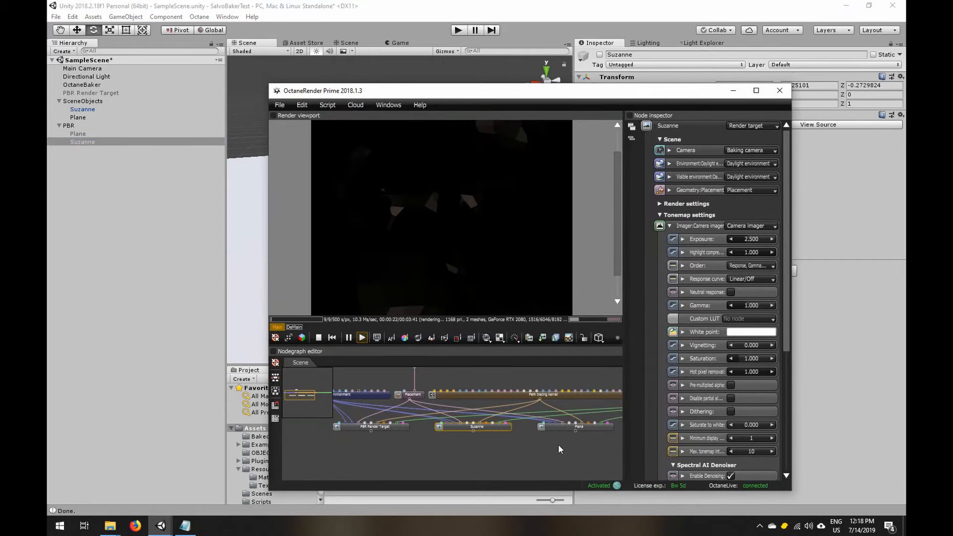
left_click(395, 426)
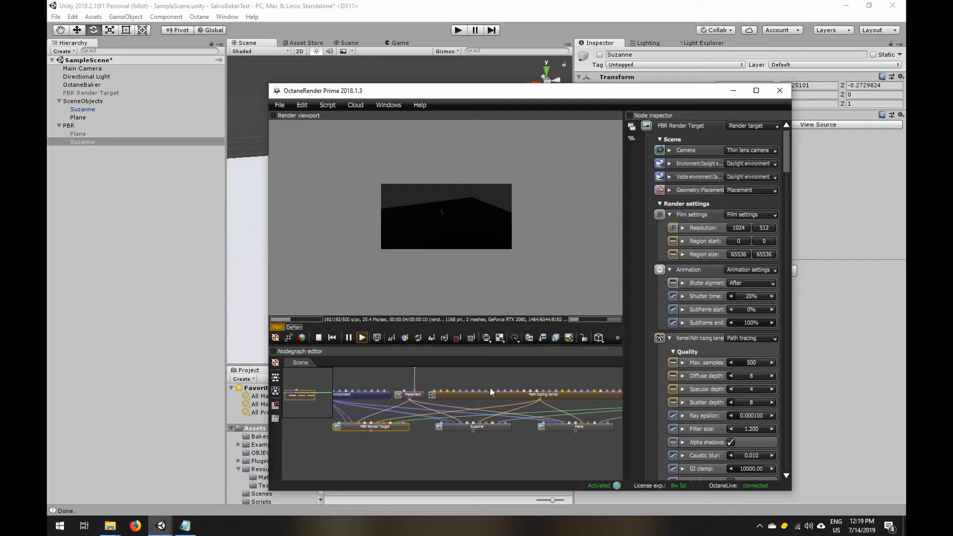
left_click(561, 427)
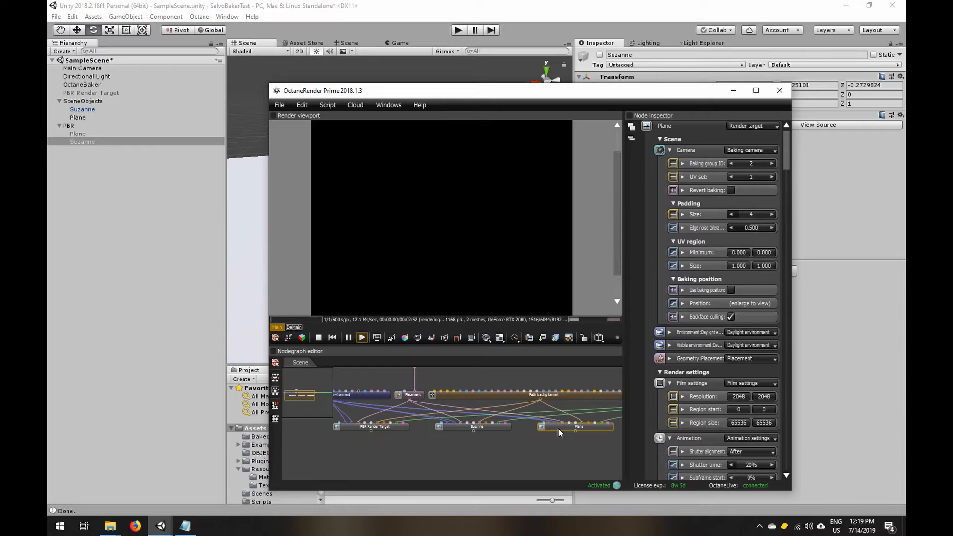
Close OctaneRender and use OctaneBaker to toggle the scene objects from their baked materials to the base materials
left_click(776, 97)
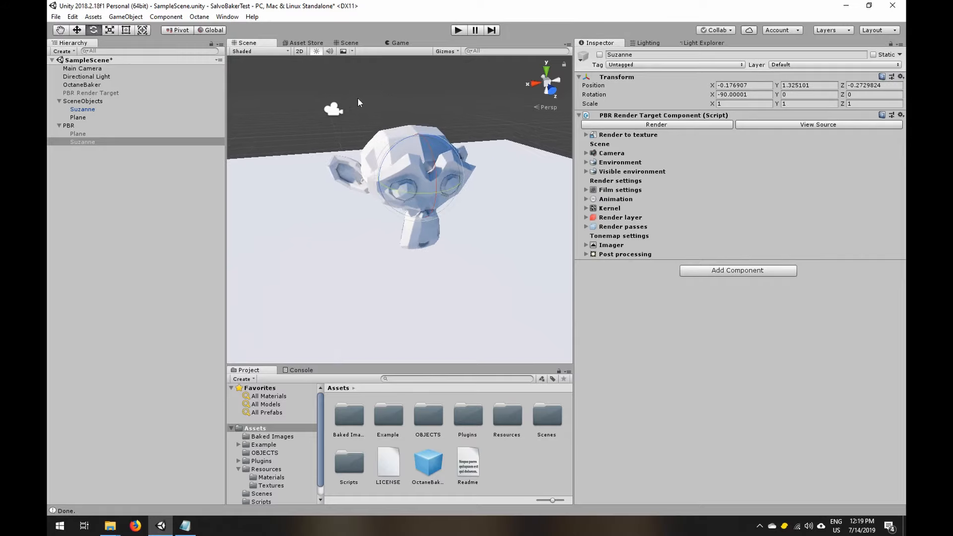
left_click(94, 93)
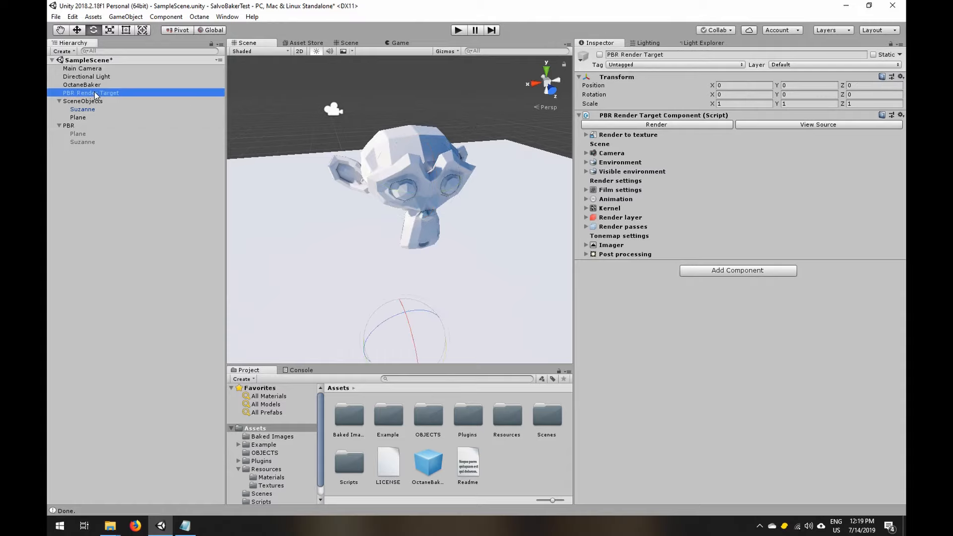
left_click(92, 84)
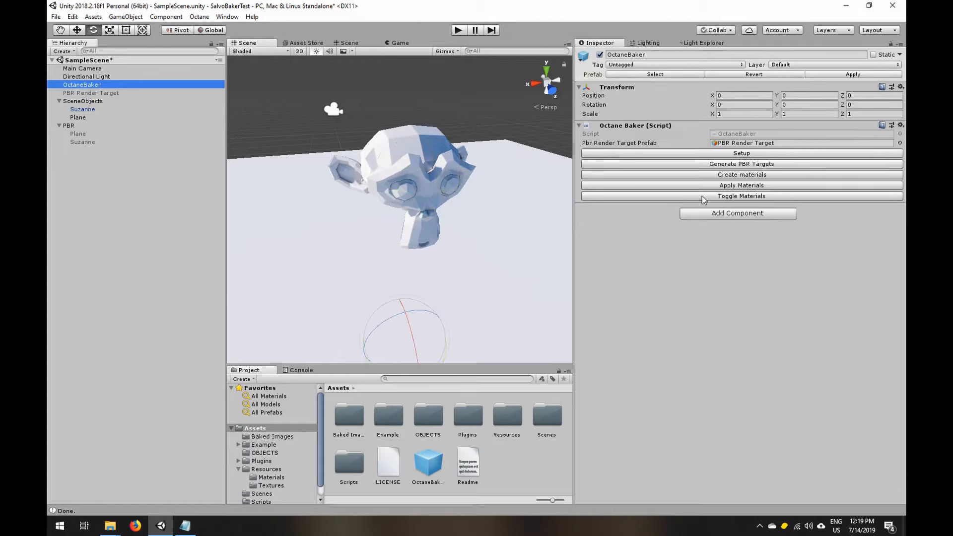
left_click(698, 197)
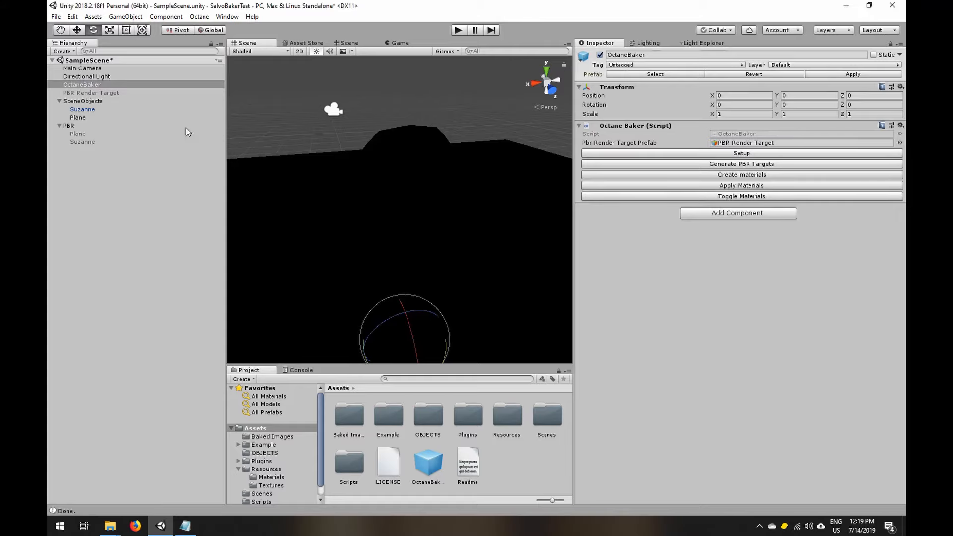
Render the PBR Render Target in OctaneRender and inspect the Suzanne and Plane render target nodes
left_click(99, 77)
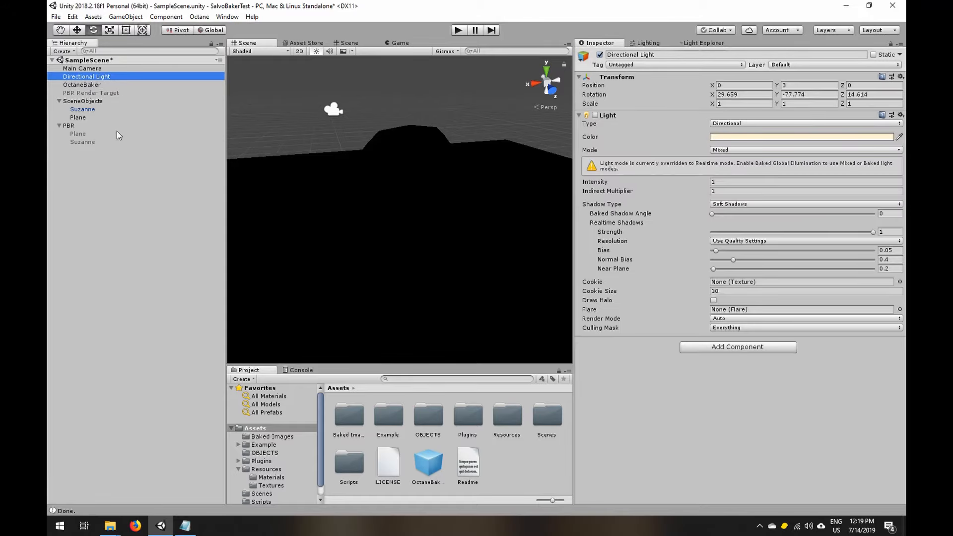
left_click(97, 142)
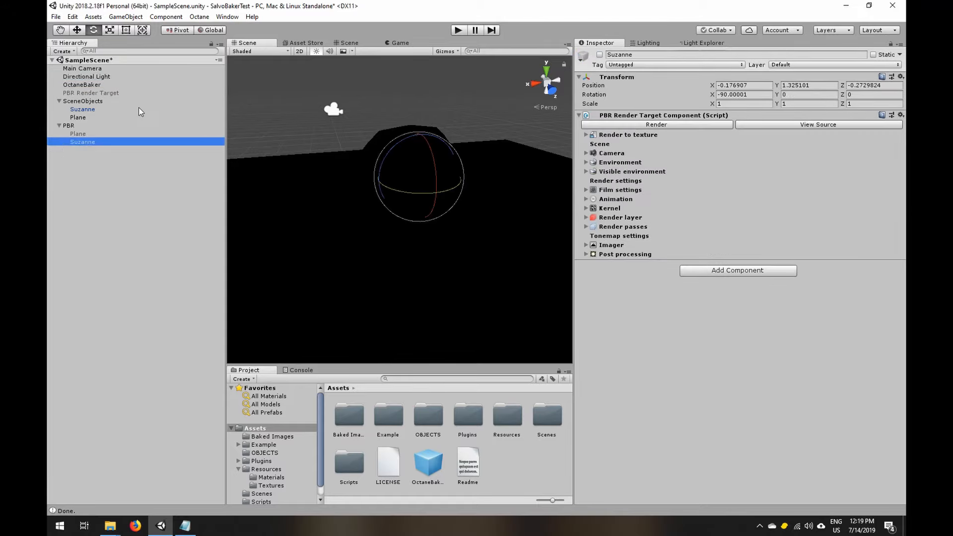
left_click(103, 92)
left_click(670, 125)
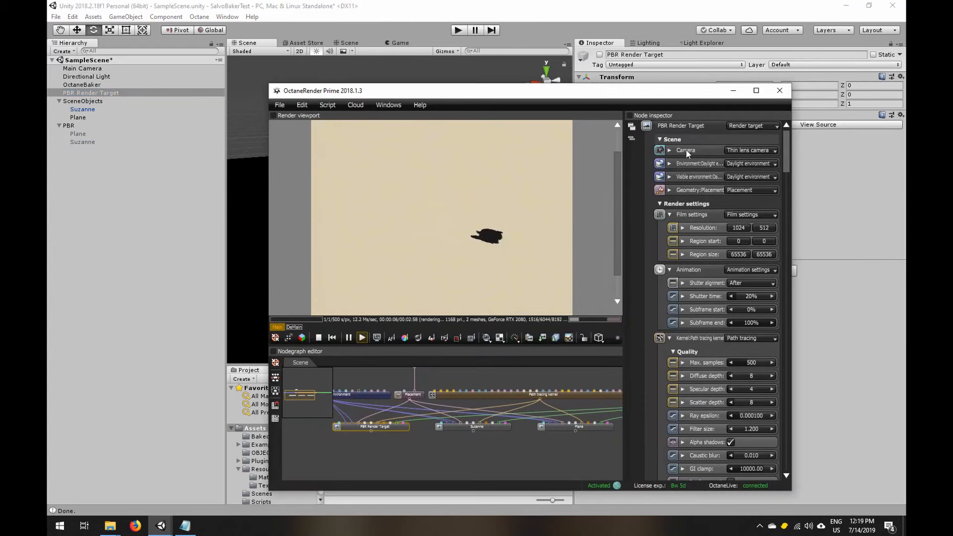
left_click(448, 428)
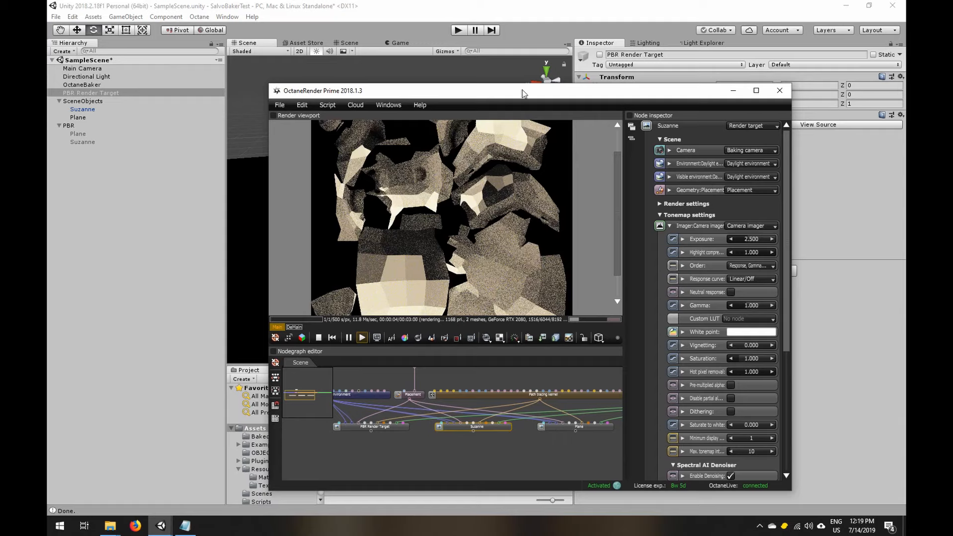
left_click(550, 427)
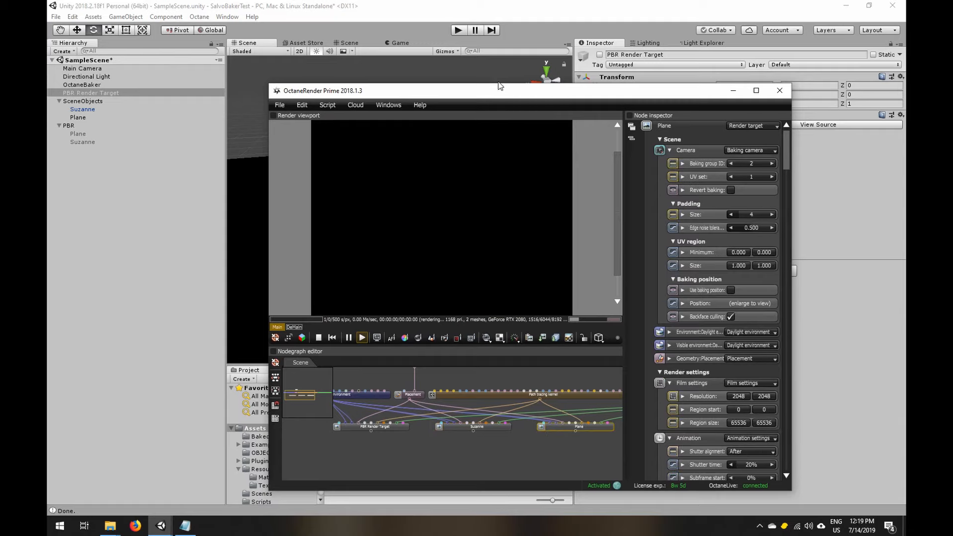
Arrange the OctaneRender and Unity windows side by side
left_click_drag(500, 86, 540, 86)
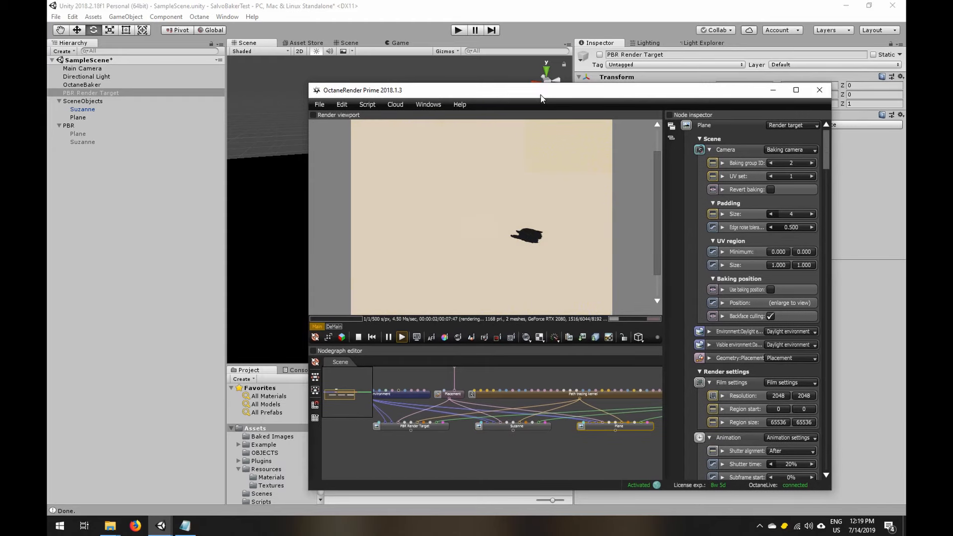
key("super+Right")
left_click(133, 149)
Move the Suzanne scene object along the X axis to 0.659, also trying X 3.3, while watching the Plane bake in OctaneRender
left_click(81, 109)
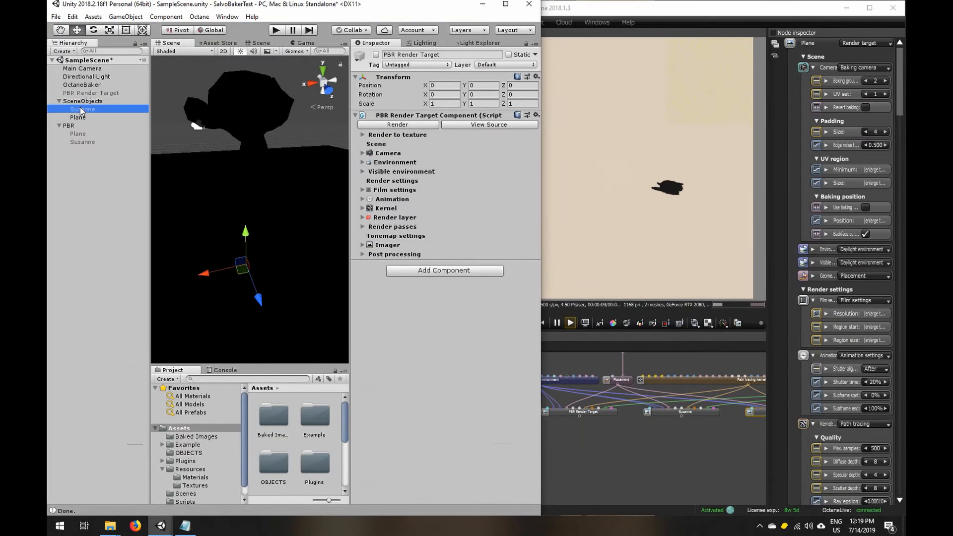
left_click_drag(209, 133, 131, 134)
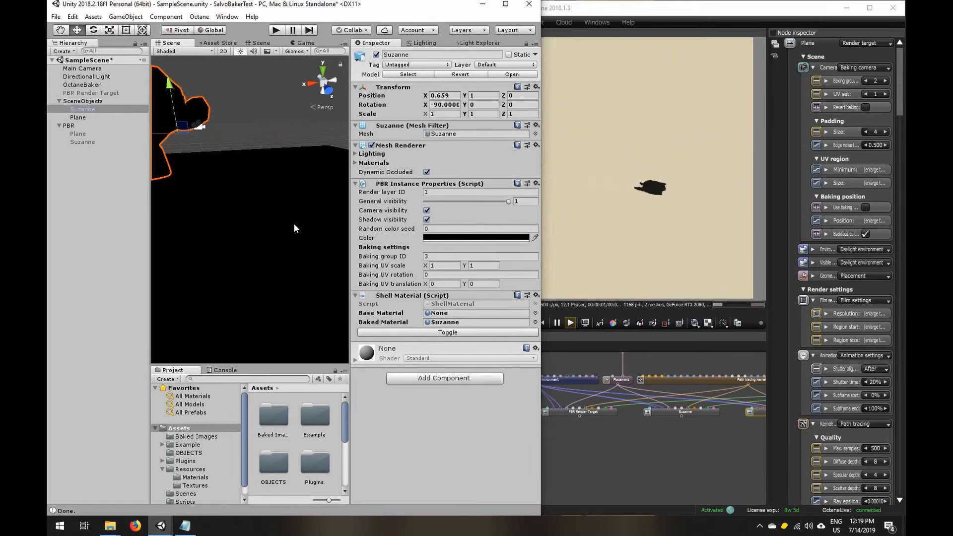
middle_click_drag(230, 223, 266, 225)
scroll(266, 225, "down", 10)
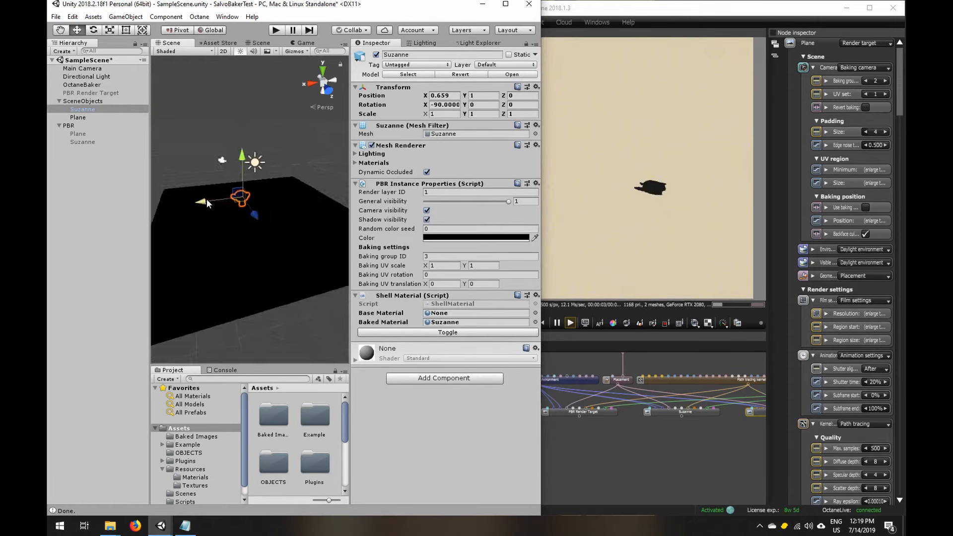
left_click_drag(206, 200, 155, 210)
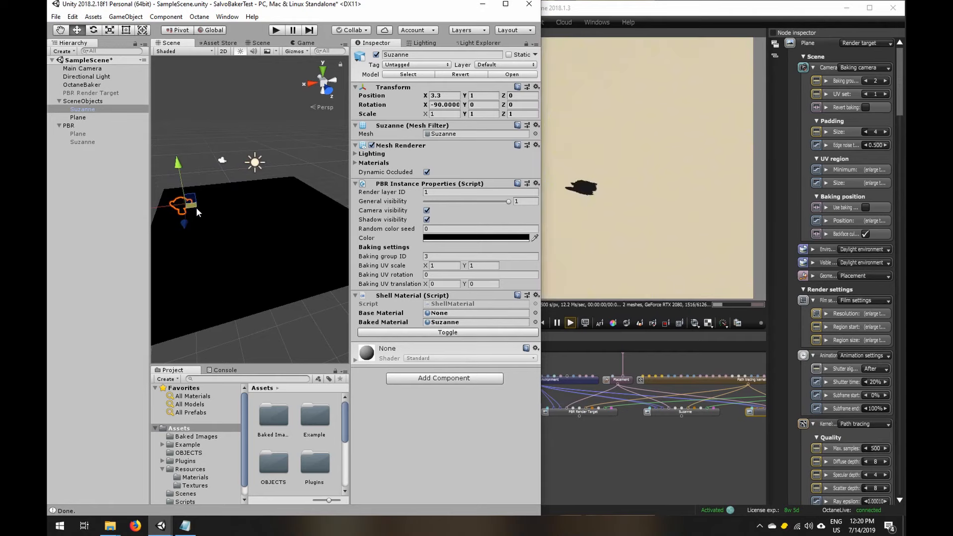
Toggle the scene objects back to their baked materials with OctaneBaker, and compare Suzanne's position with the shadow baked on the plane
left_click(99, 94)
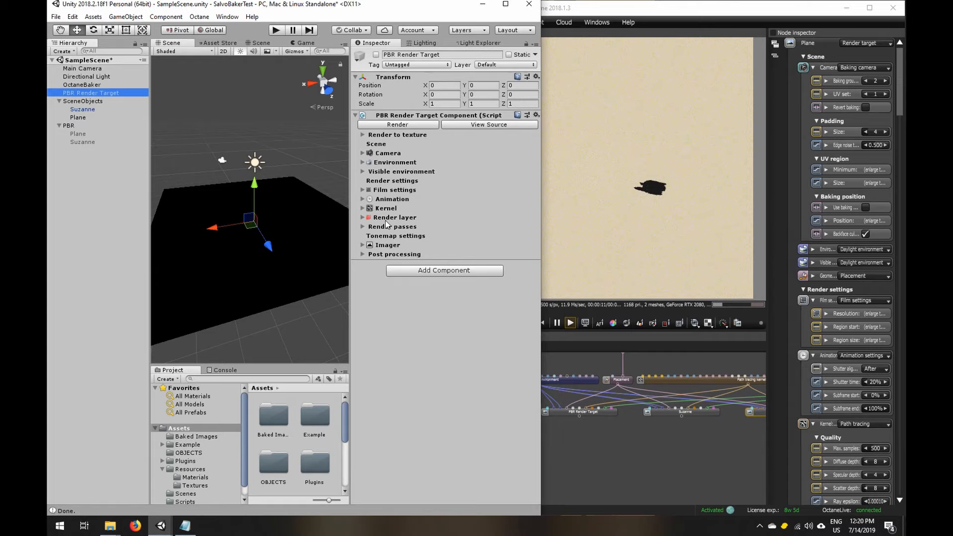
left_click(99, 85)
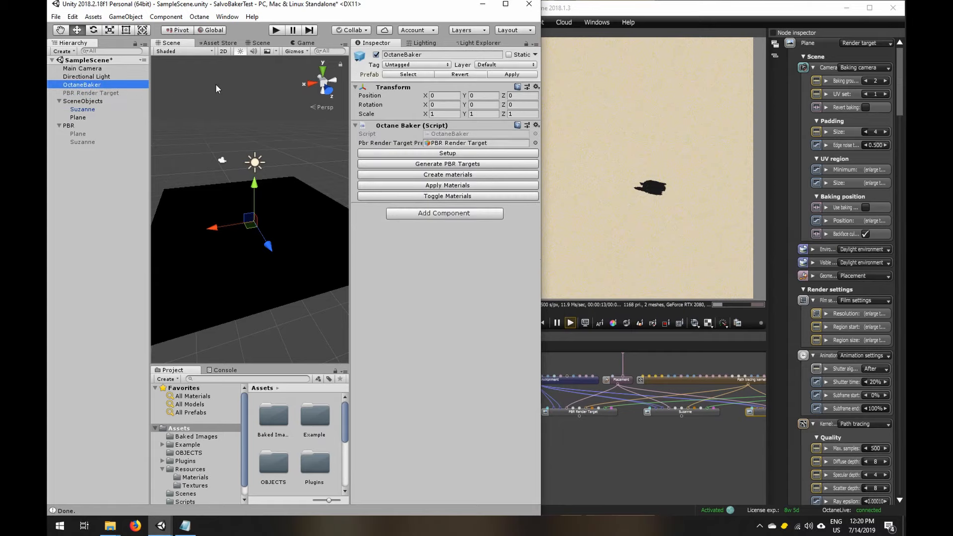
left_click(454, 195)
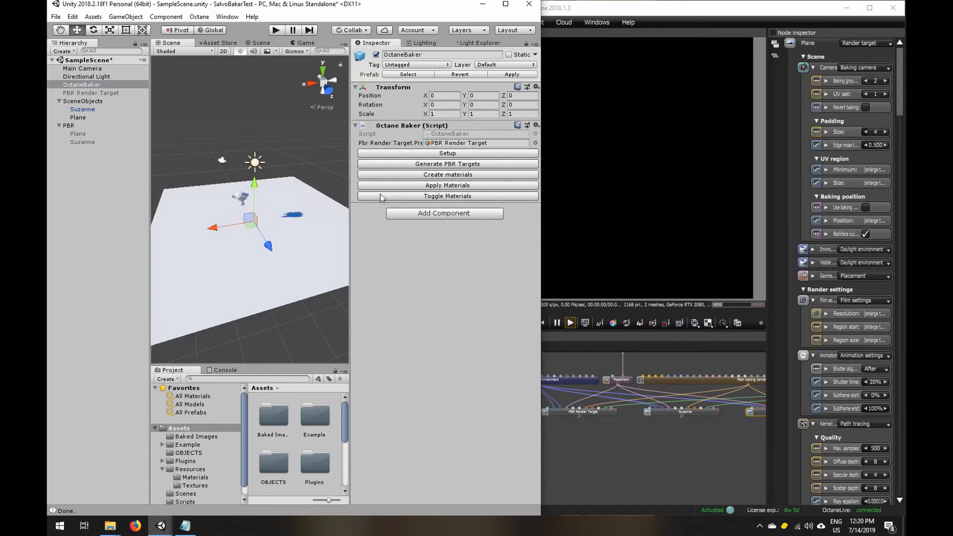
middle_click_drag(265, 210, 251, 217)
scroll(251, 218, "up", 2)
scroll(251, 219, "up", 3)
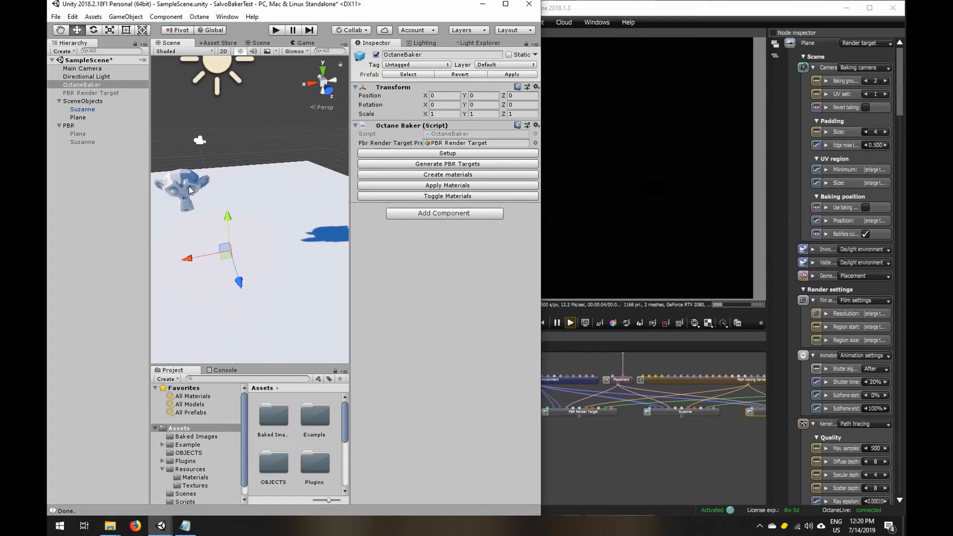
left_click(79, 109)
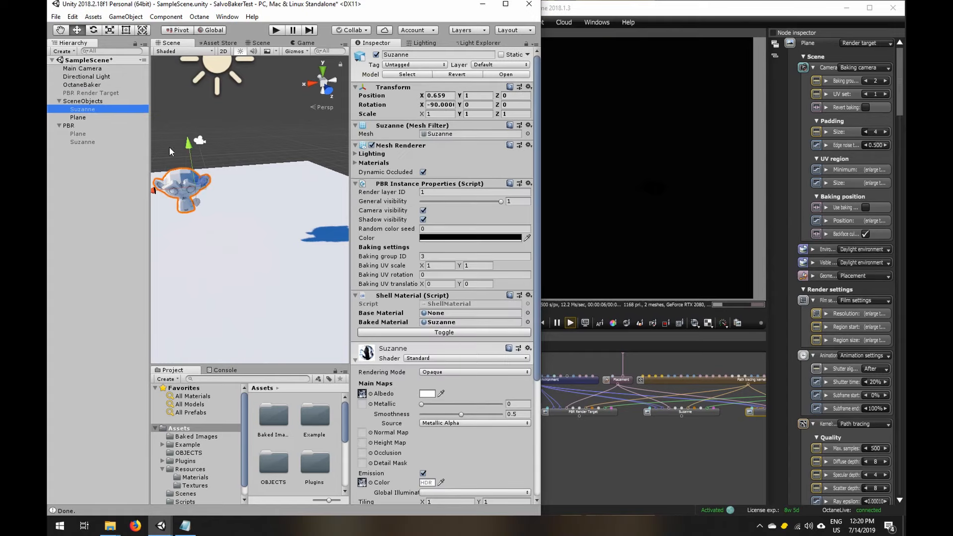
left_click(255, 129)
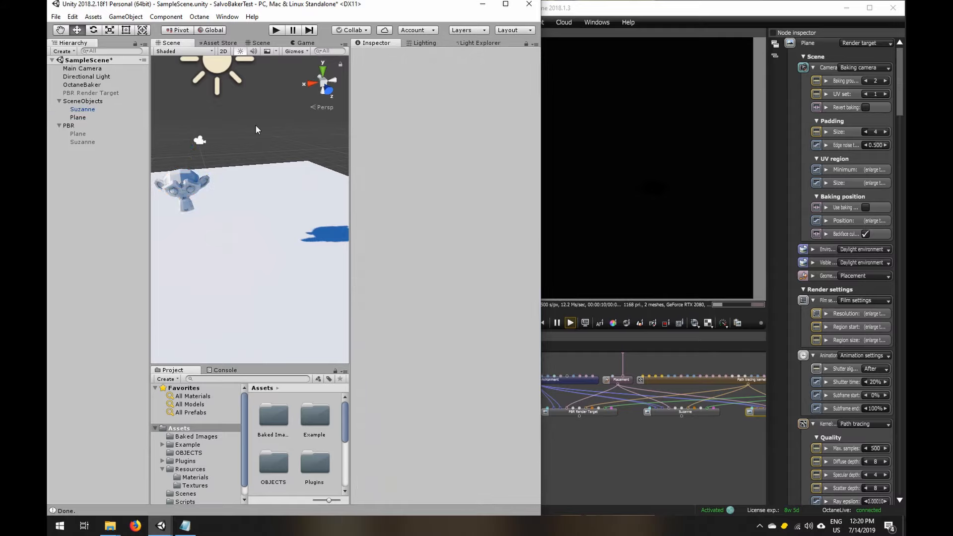